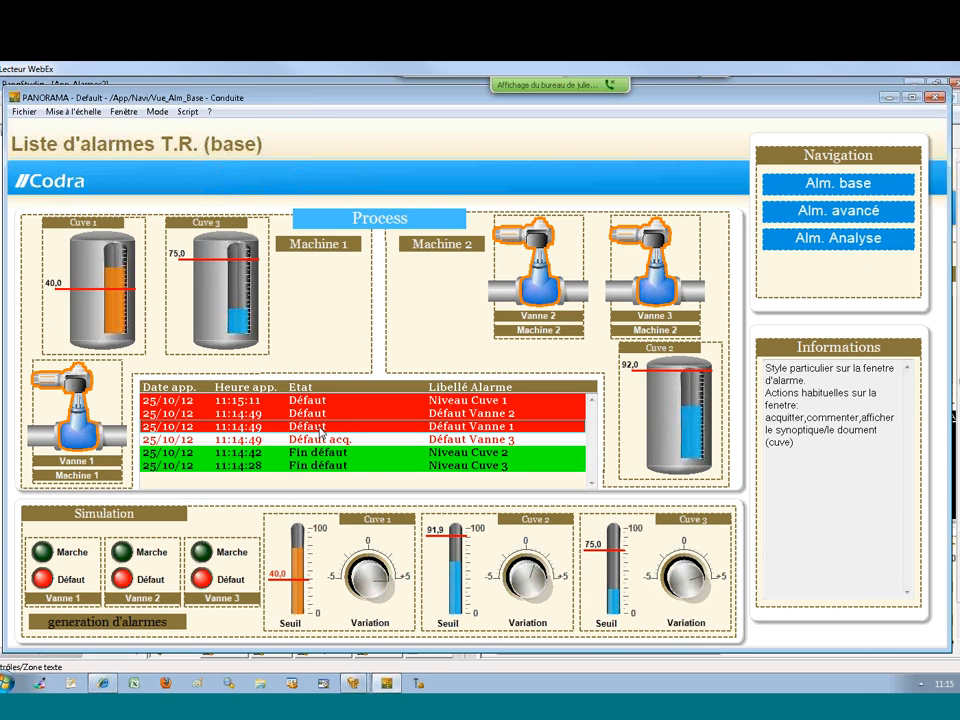
Acknowledge the Défaut Vanne 1, Défaut Vanne 2, Niveau Cuve 1 and Niveau Cuve 2 alarms in the real-time alarm list.
double_click(321, 430)
double_click(332, 413)
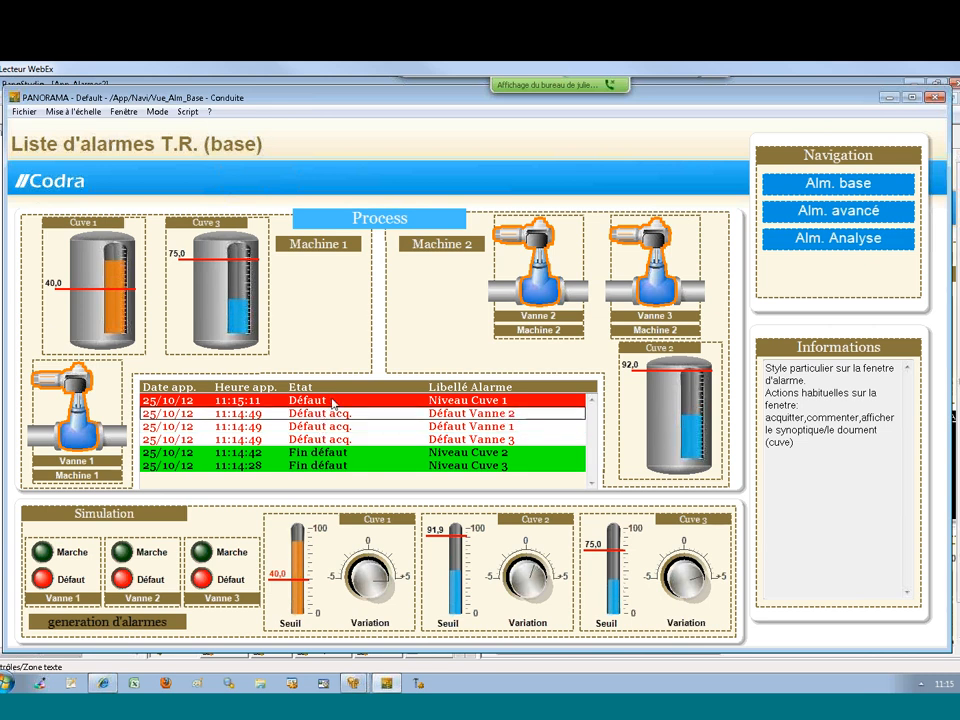
double_click(332, 400)
double_click(330, 456)
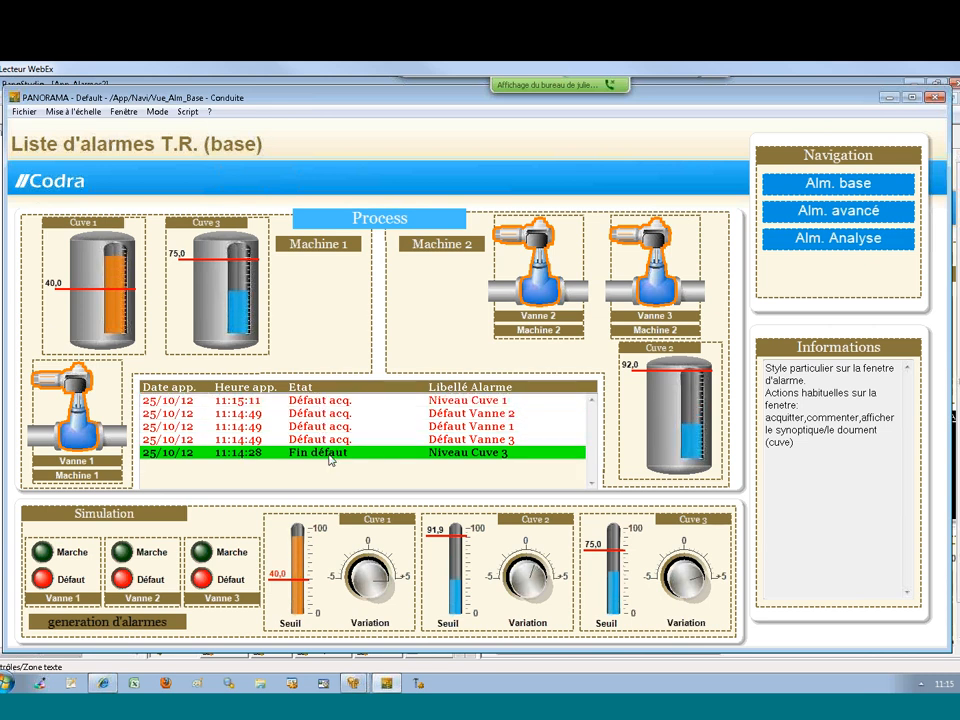
View the action options of the Niveau Cuve 3 alarm, then display Cuve 3's real-time level curve over the process view.
right_click(330, 457)
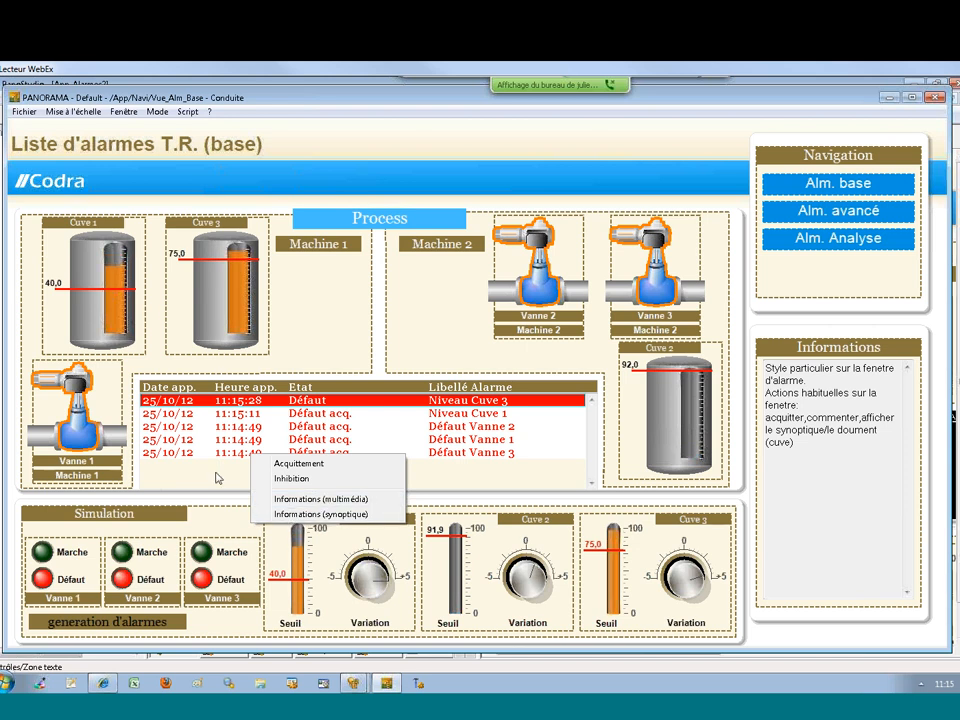
left_click(243, 104)
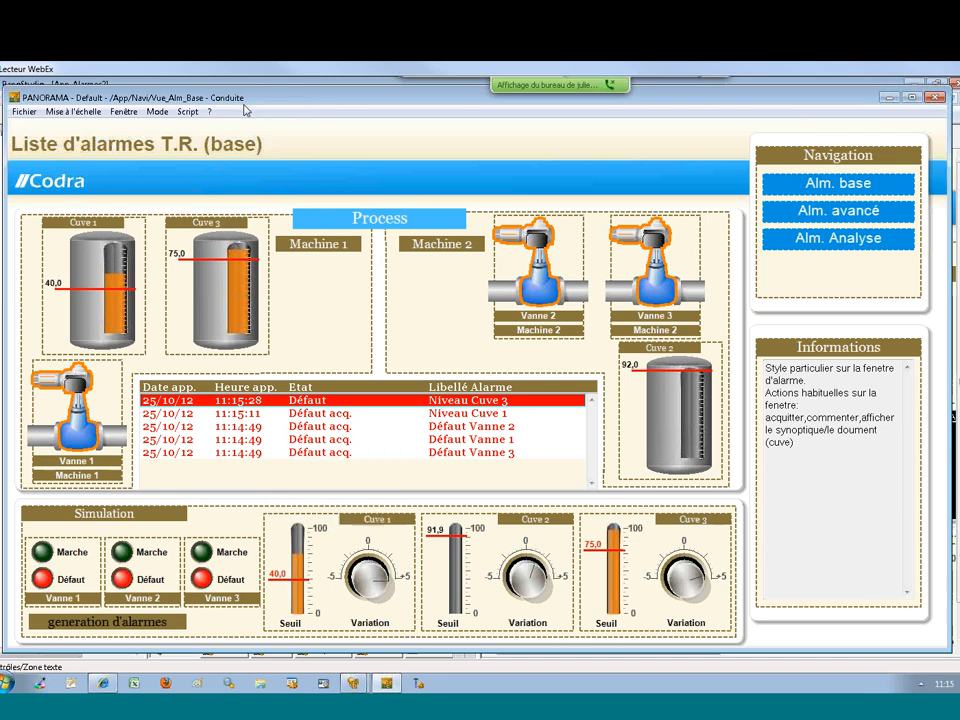
left_click(212, 293)
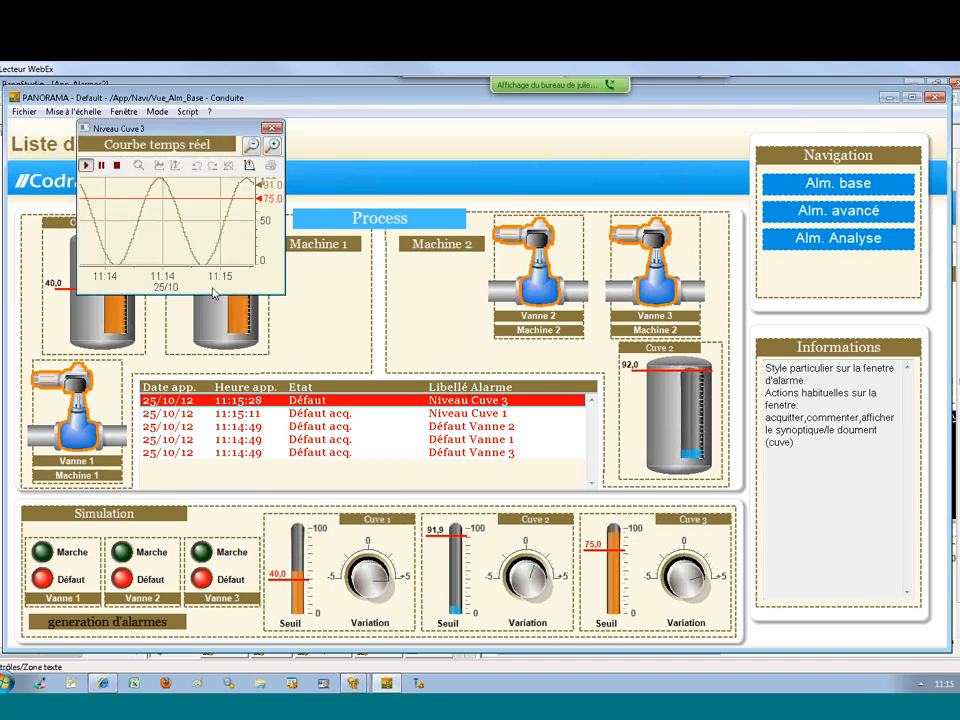
left_click_drag(177, 132, 351, 168)
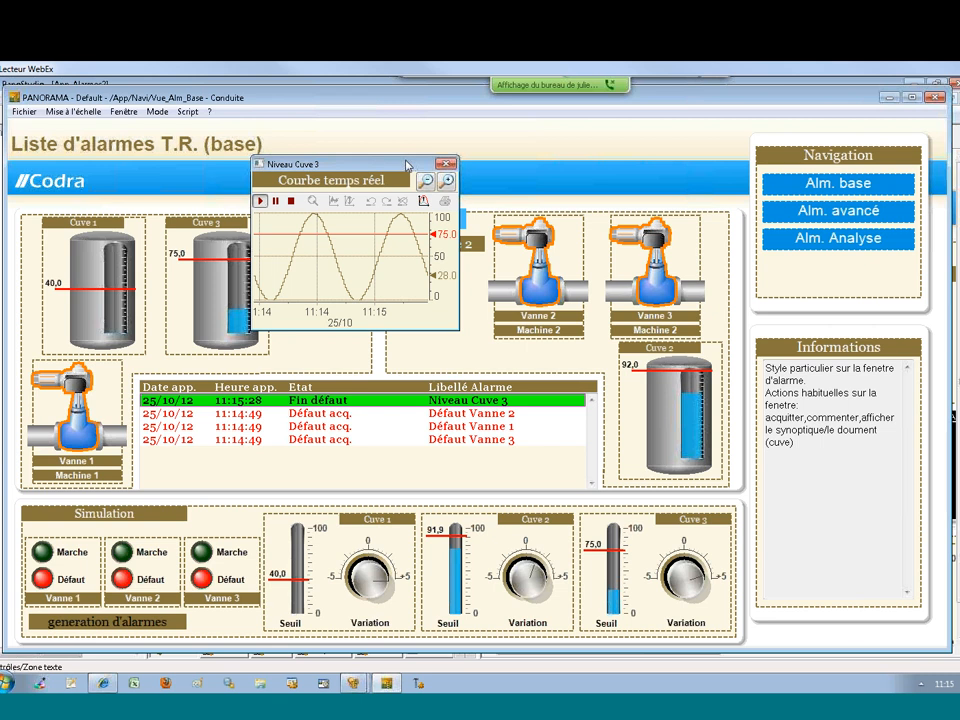
left_click_drag(350, 164, 235, 158)
Enlarge the Niveau Cuve 3 curve window, reduce it again and close it.
left_click(335, 177)
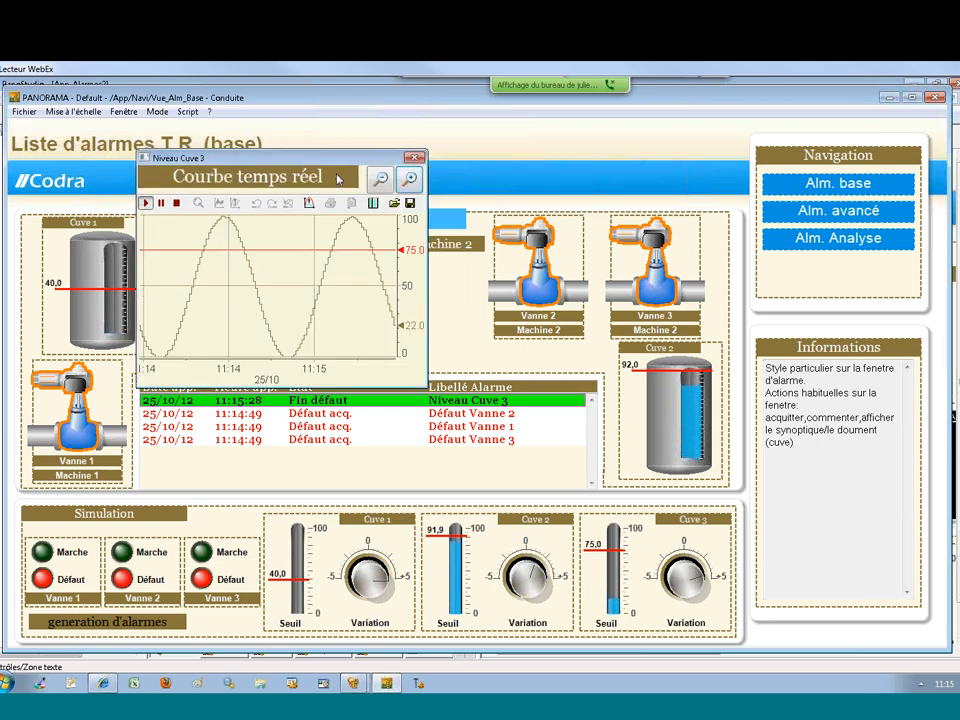
left_click(407, 179)
left_click(500, 190)
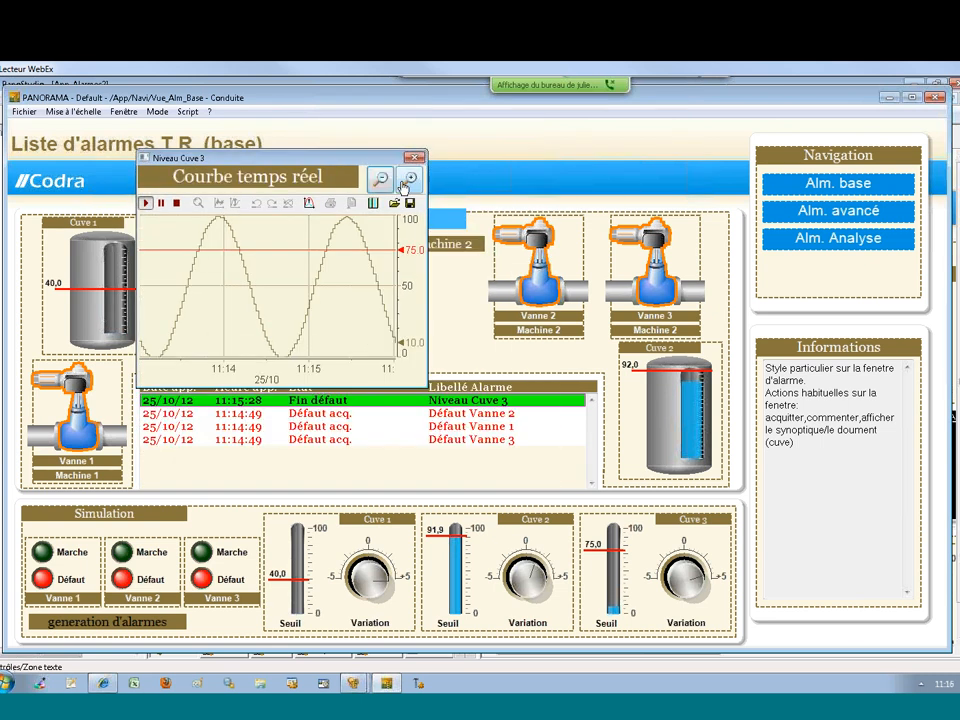
left_click(380, 180)
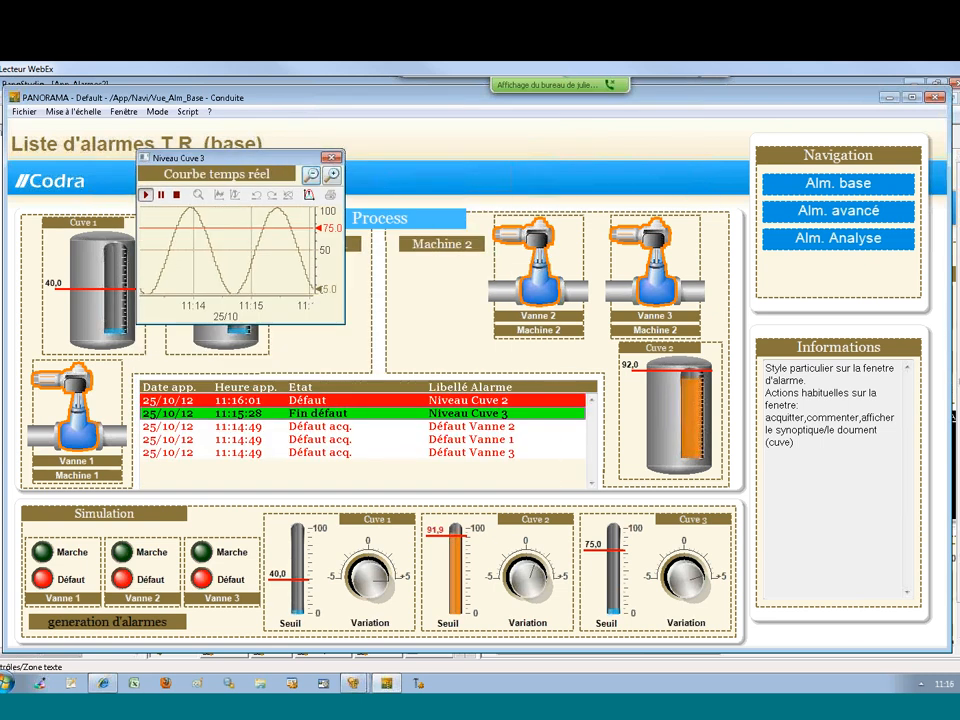
left_click(327, 158)
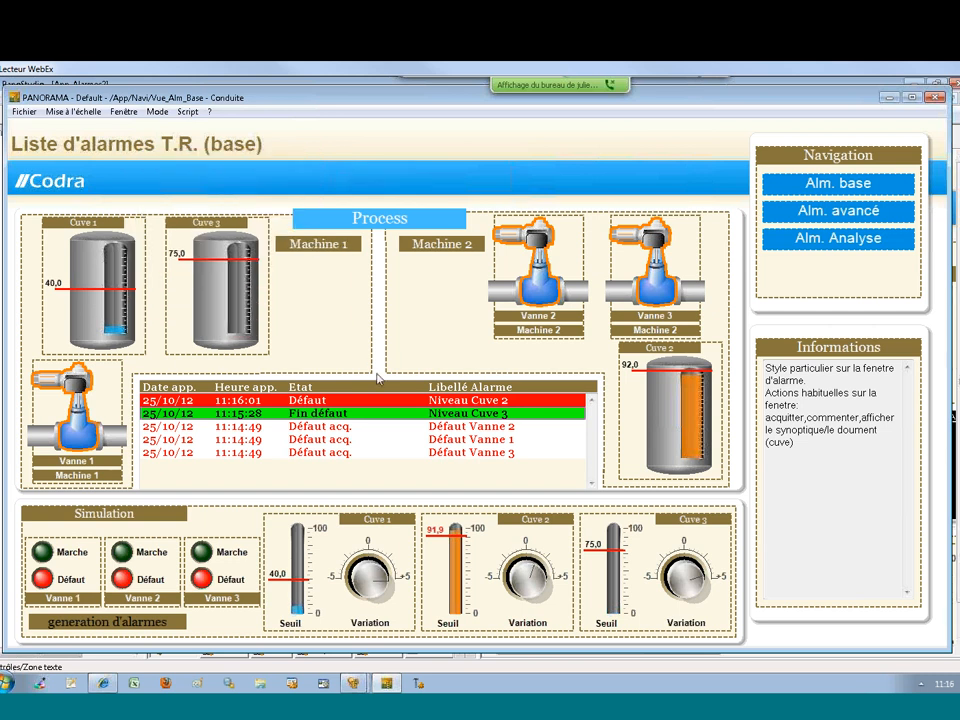
Check the Défaut Vanne 3 alarm's options, then view and close the synoptic information of the Niveau Cuve 2 alarm.
right_click(348, 456)
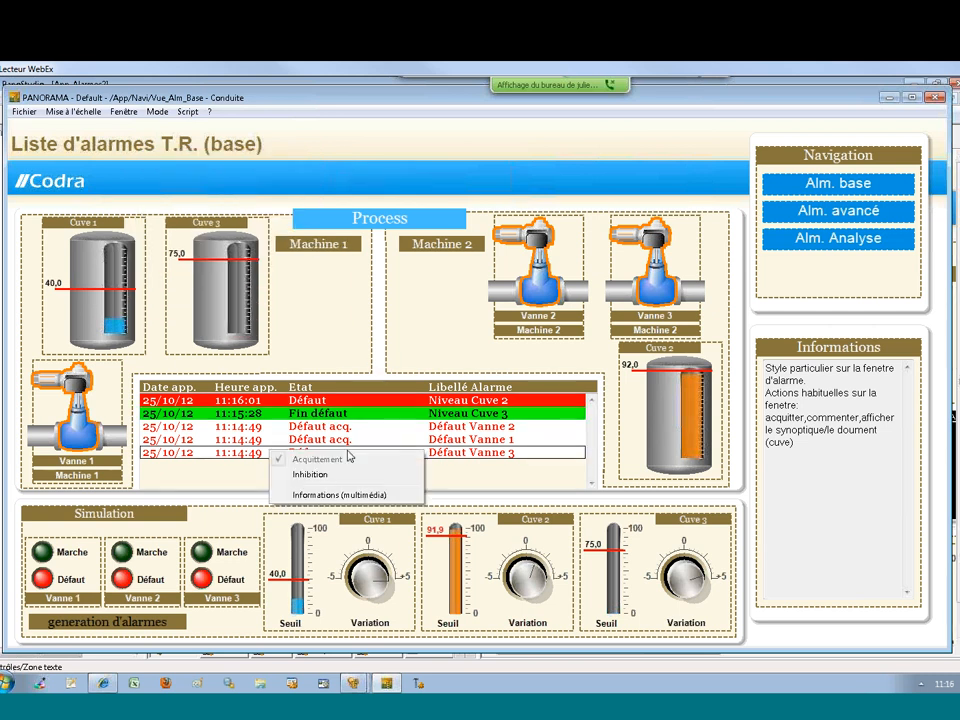
right_click(315, 404)
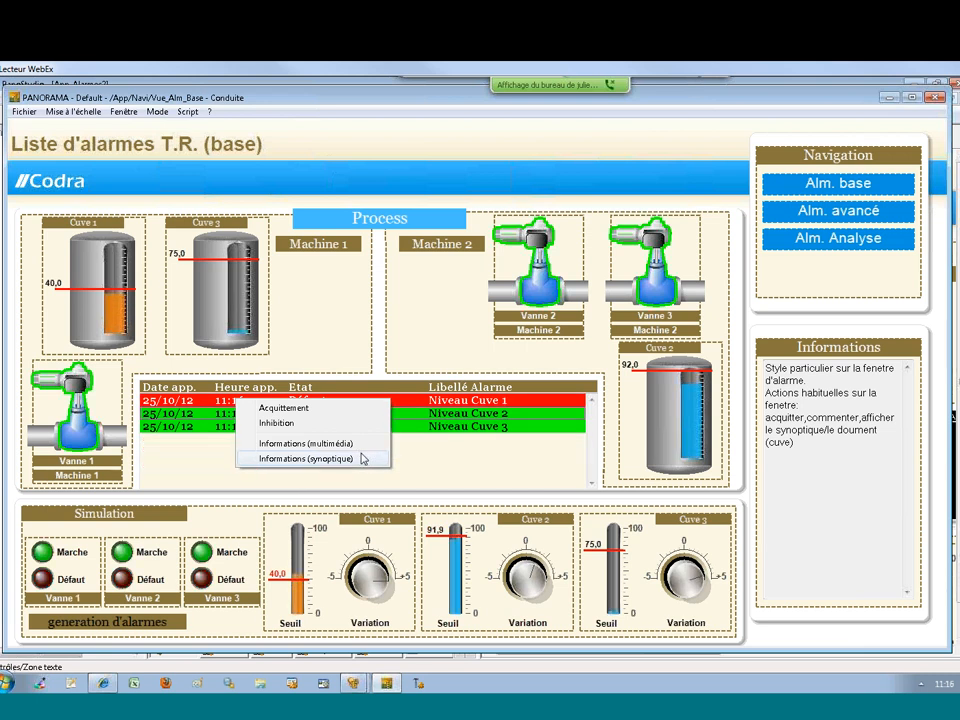
left_click(362, 459)
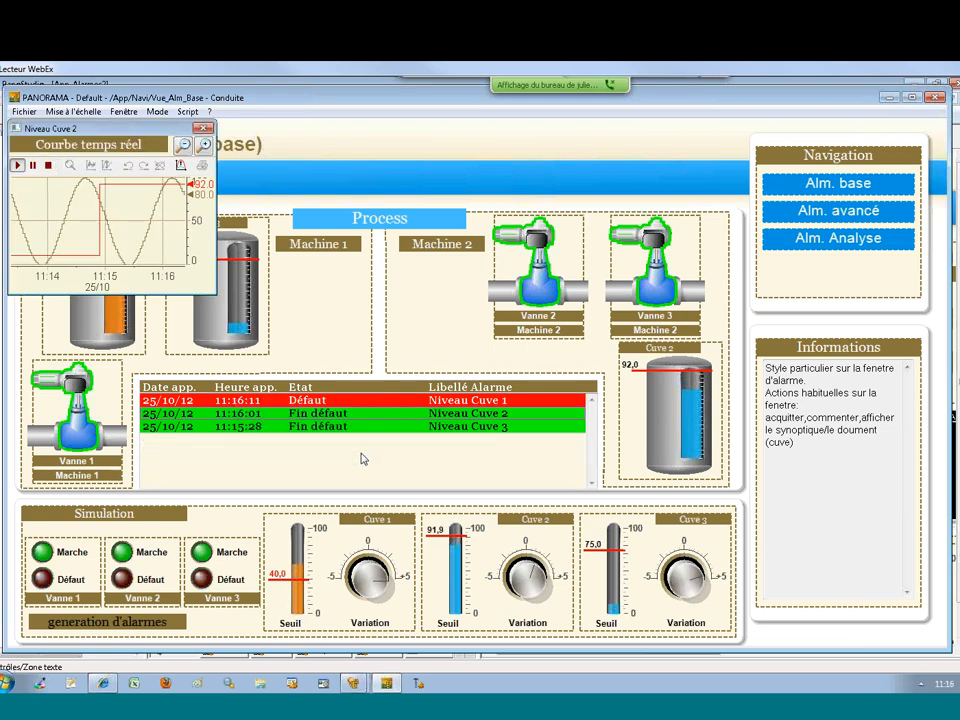
left_click_drag(108, 128, 441, 210)
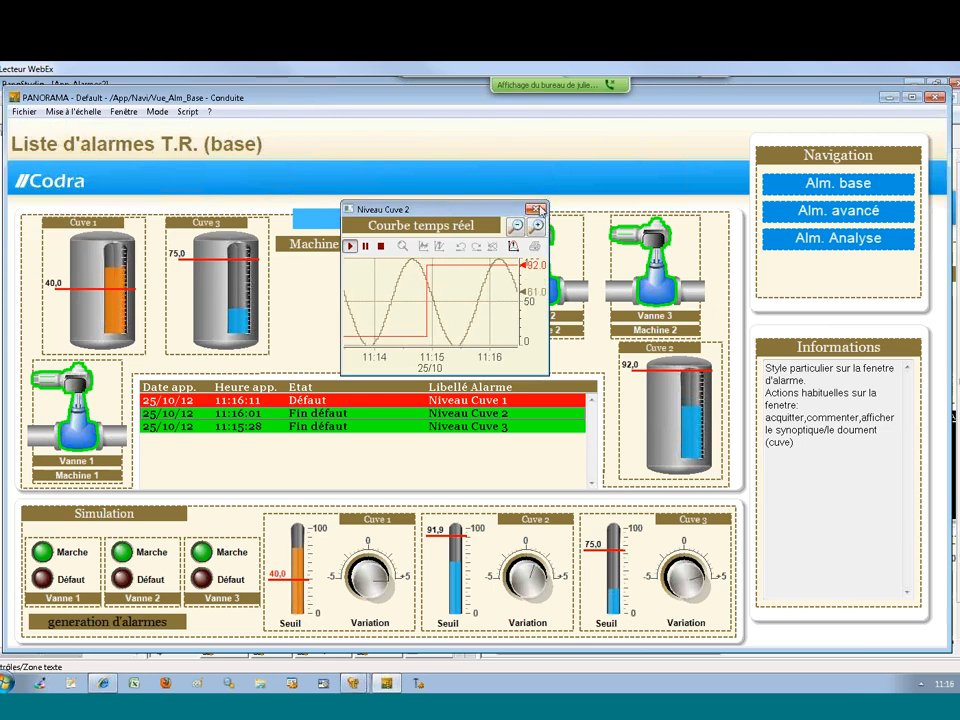
left_click(538, 210)
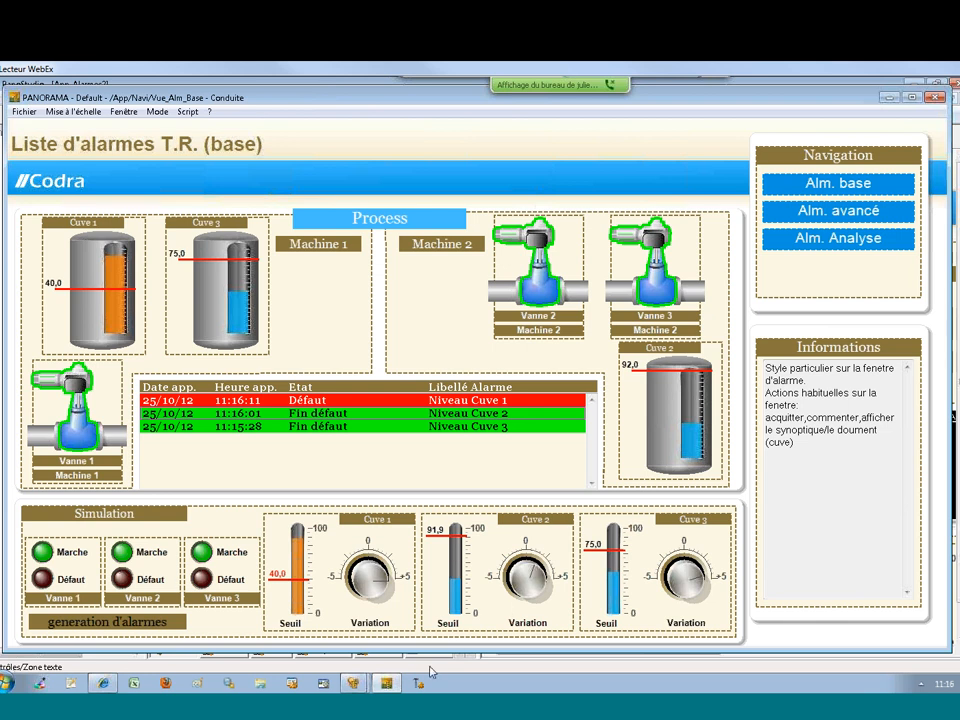
Switch to PanoStudio and open the fenetre alarm window object of Vue_Alm_Base to examine its Style property.
mouse_move(360, 684)
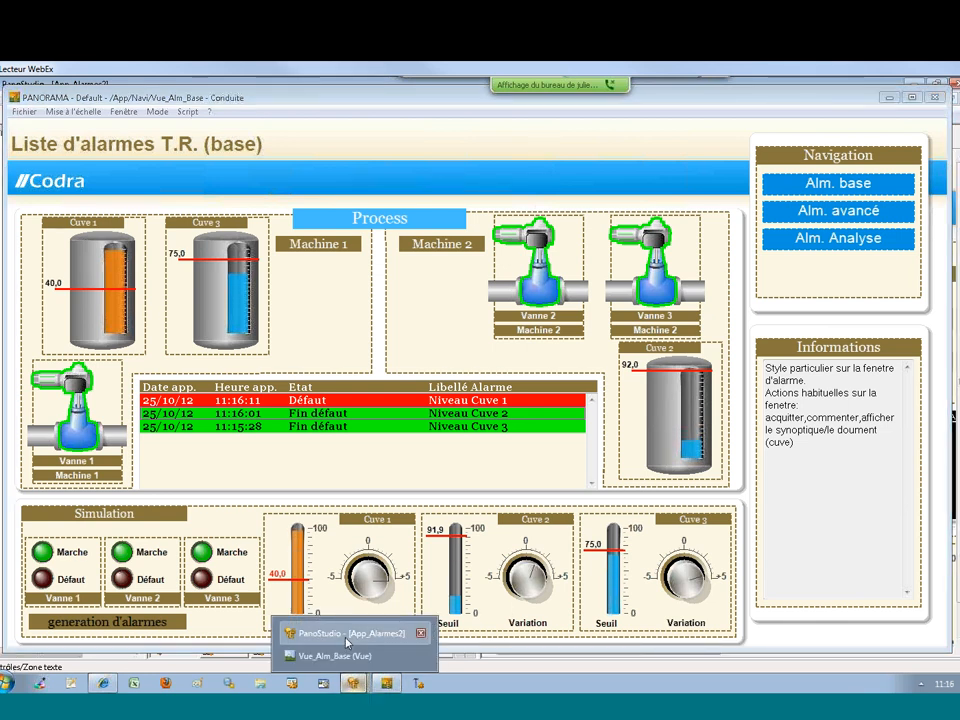
left_click(347, 643)
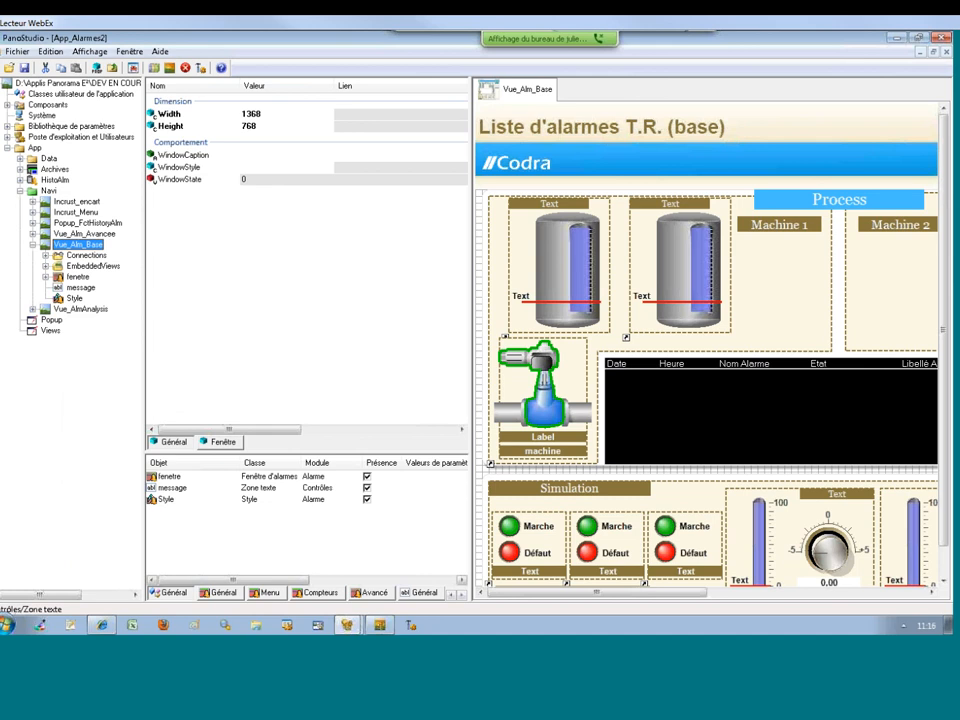
left_click(92, 245)
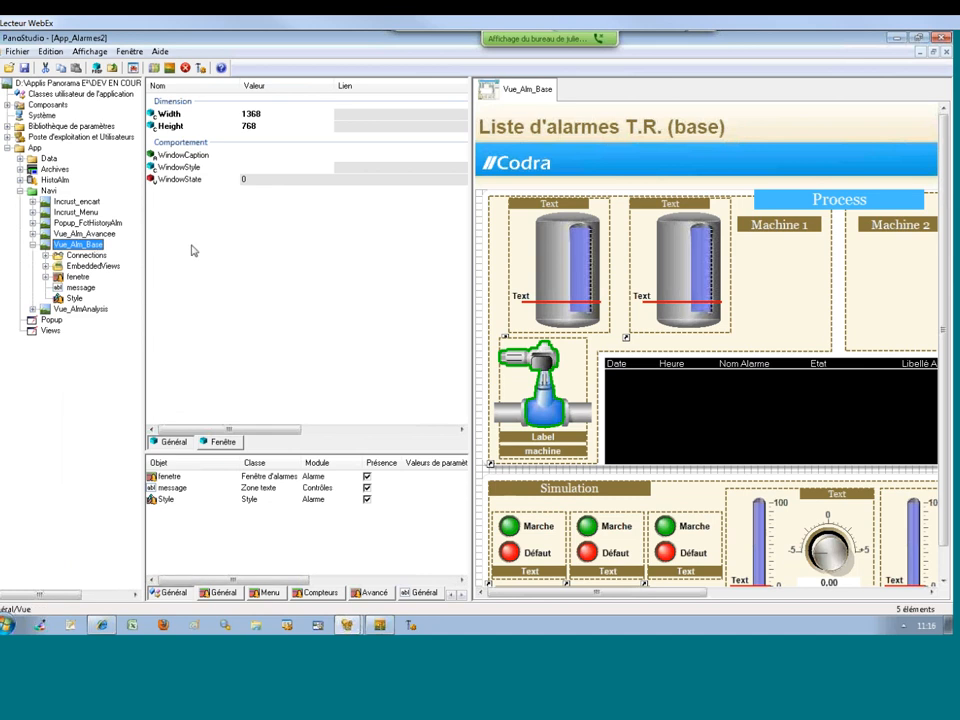
left_click(192, 250)
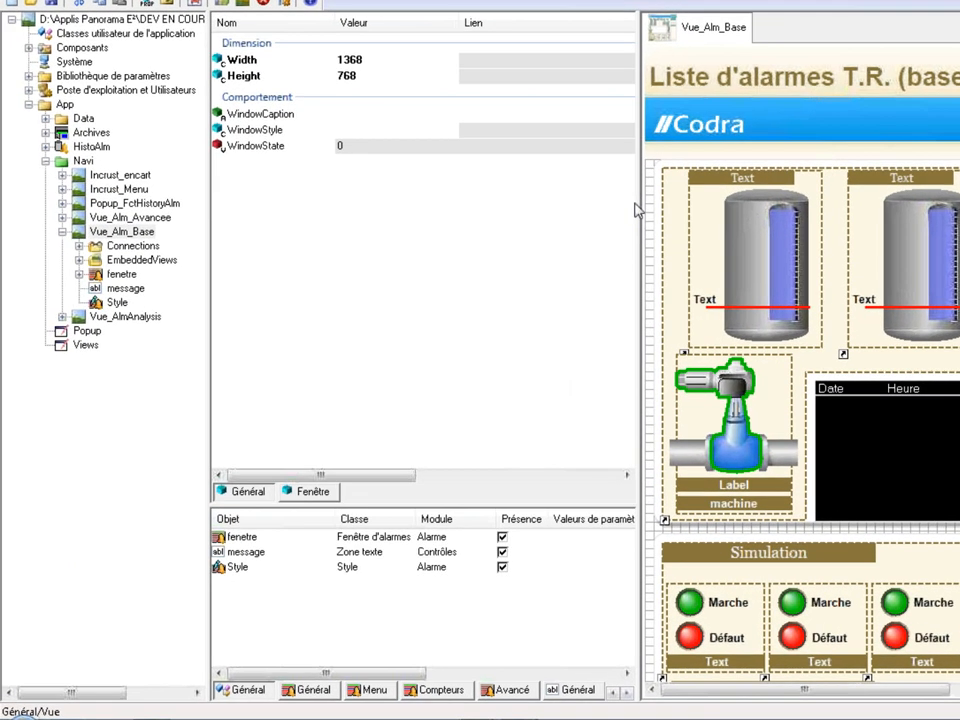
left_click(234, 540)
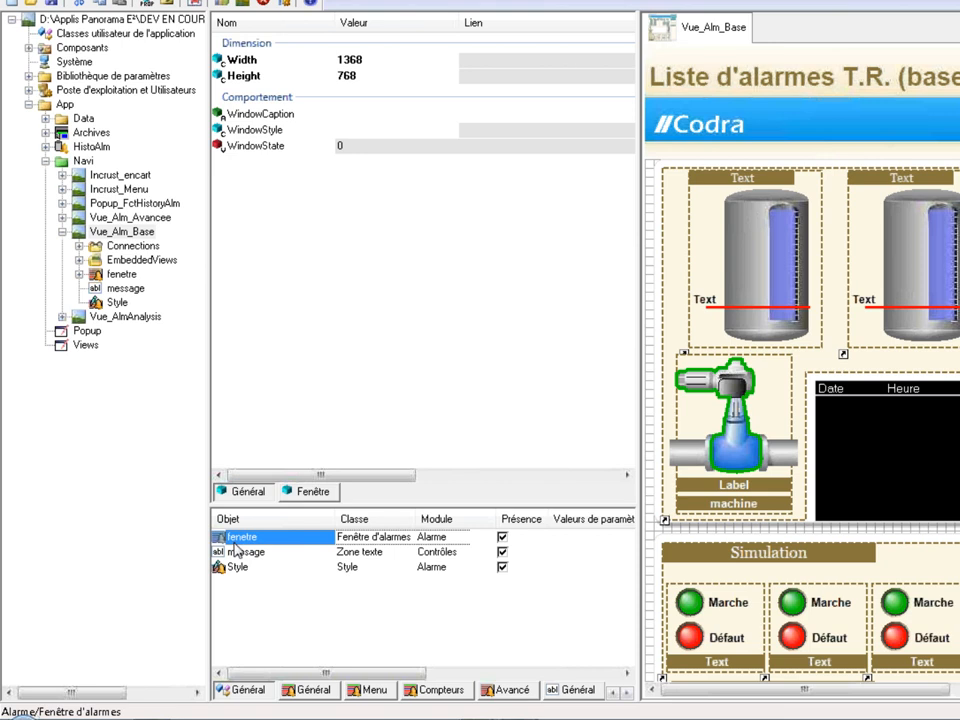
double_click(234, 541)
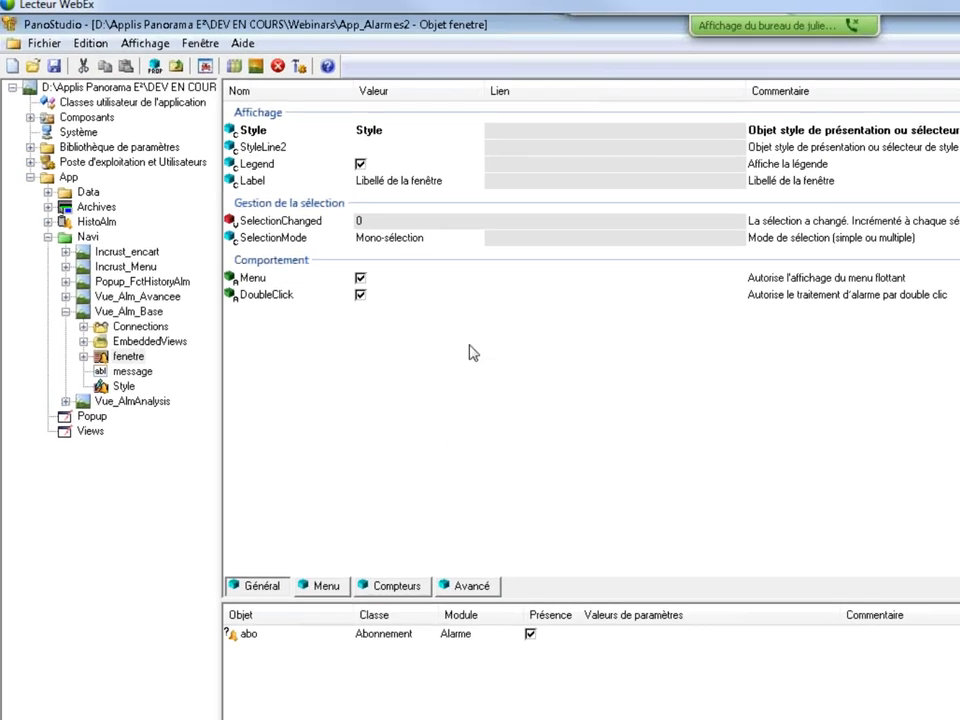
left_click(389, 136)
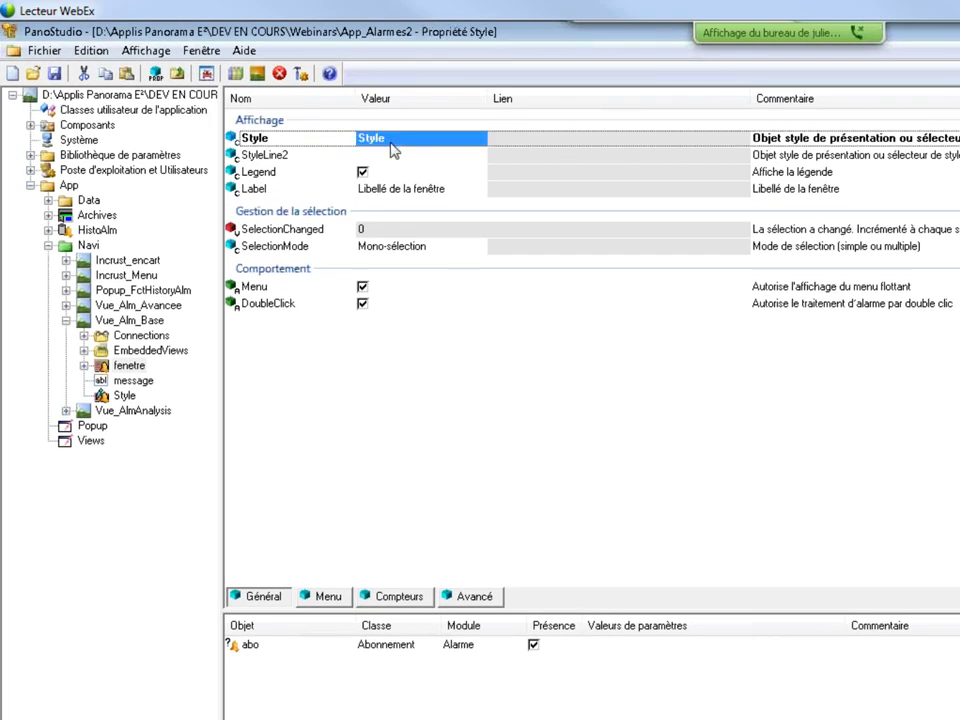
Open fenetre's abo subscription and examine its NameFilter and Categories properties.
double_click(243, 646)
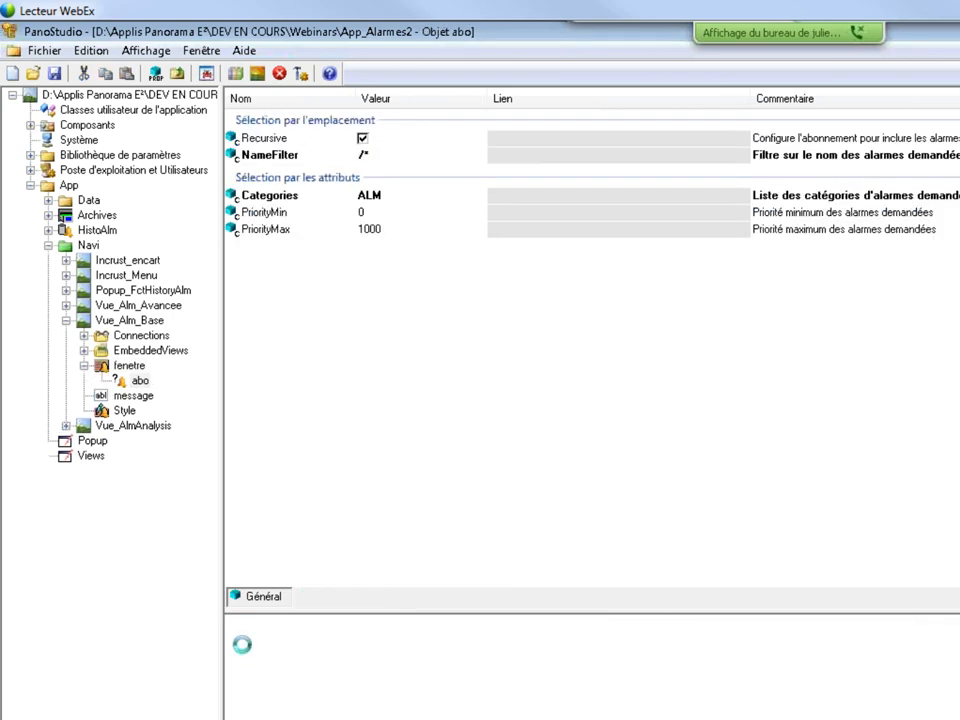
left_click(362, 155)
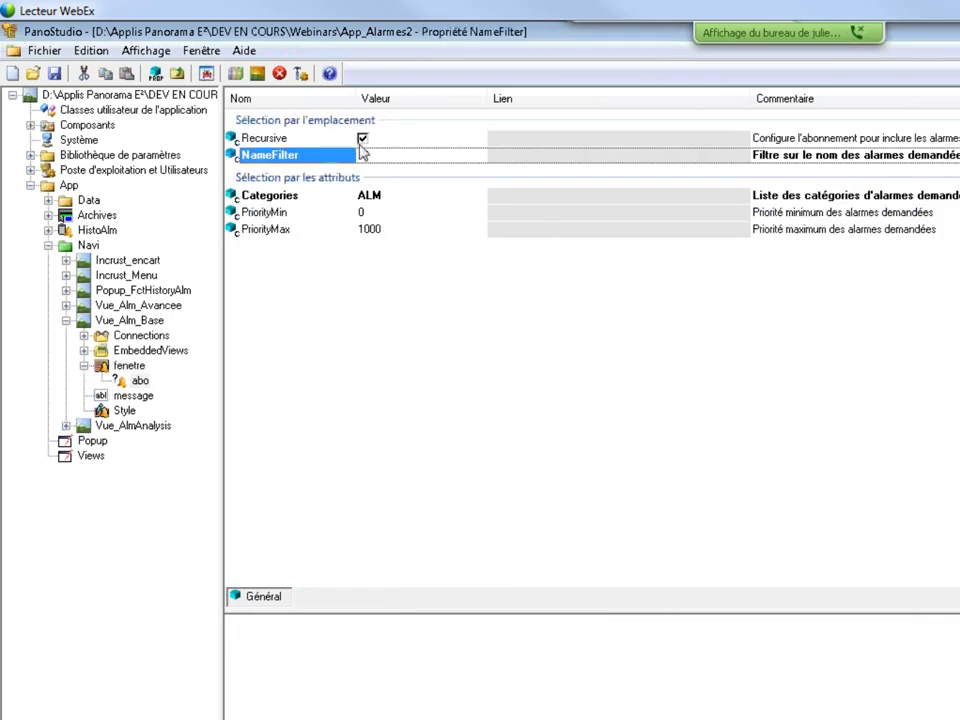
left_click(365, 158)
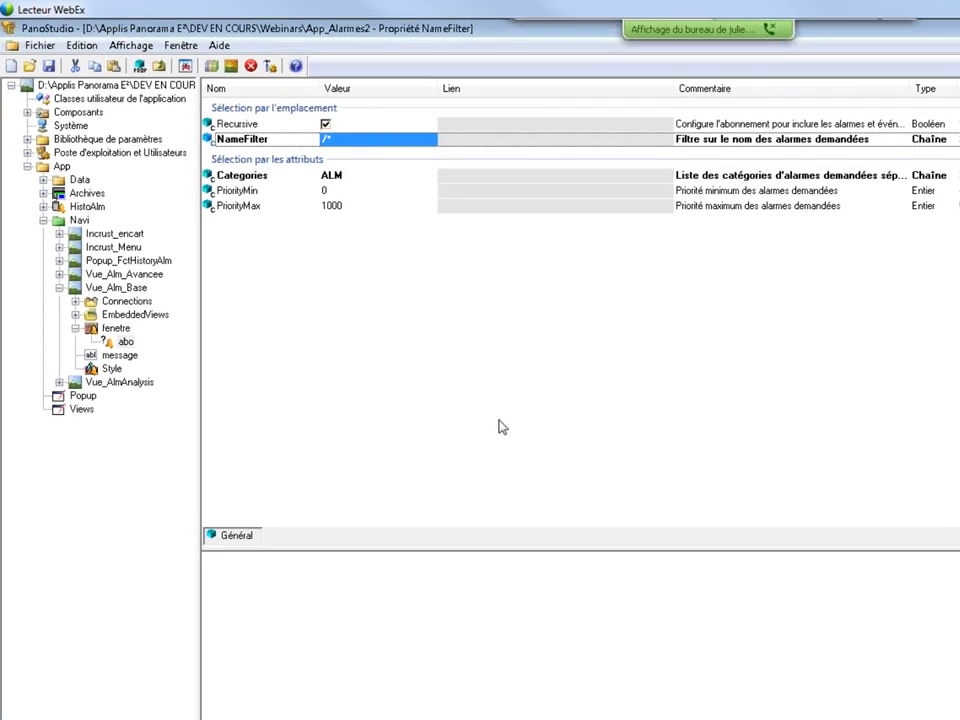
left_click(369, 178)
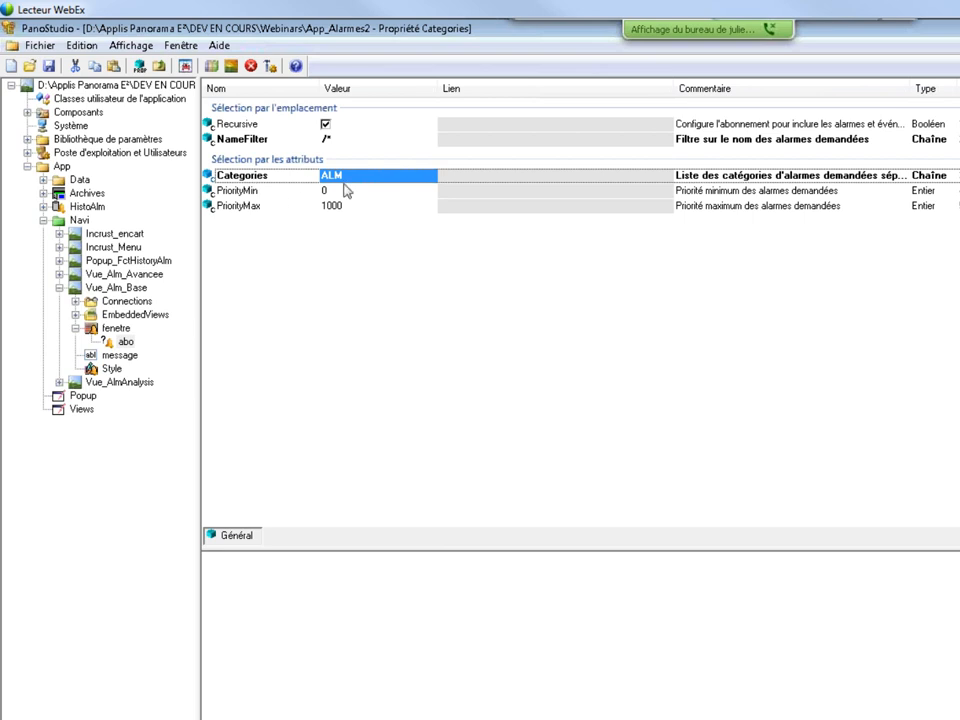
Open the Style object of Vue_Alm_Base, examine the presentation settings of the Disparue acq state and close them.
double_click(116, 287)
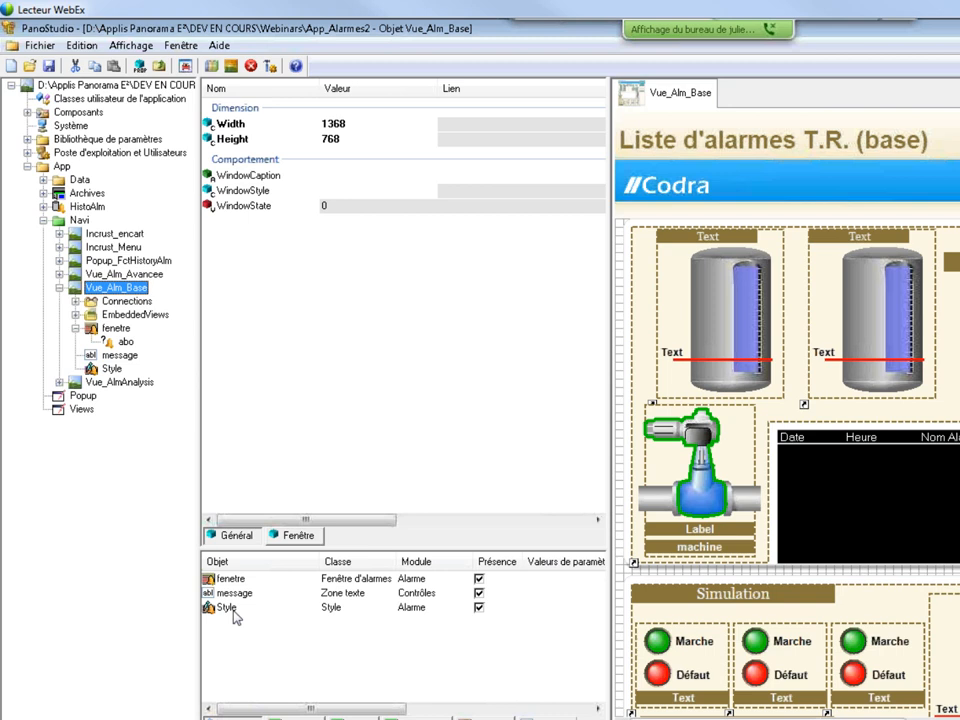
double_click(228, 608)
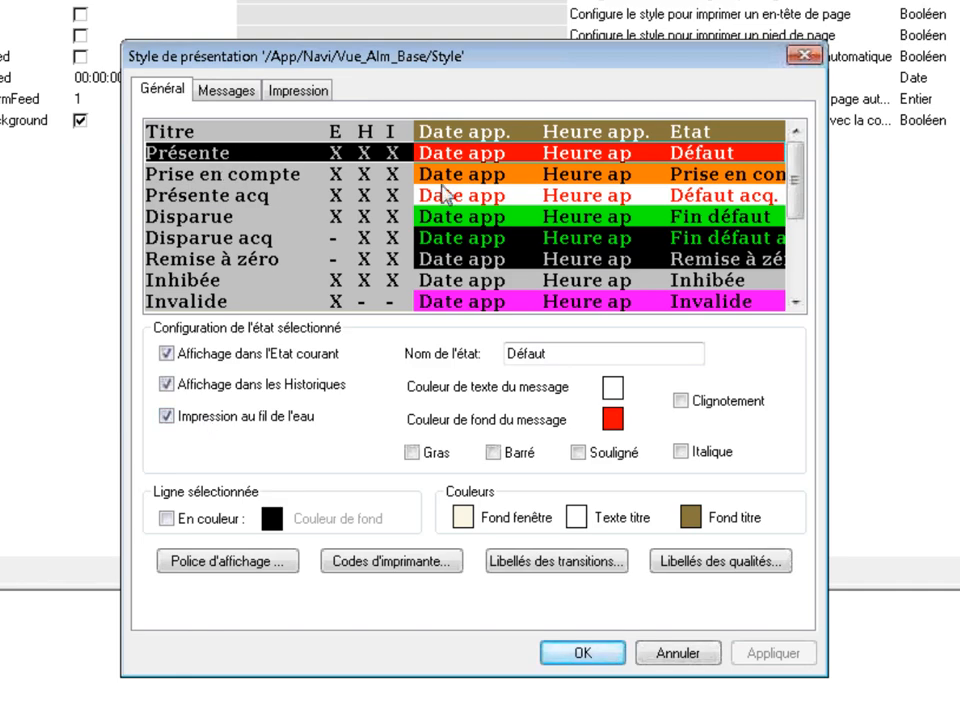
left_click(285, 242)
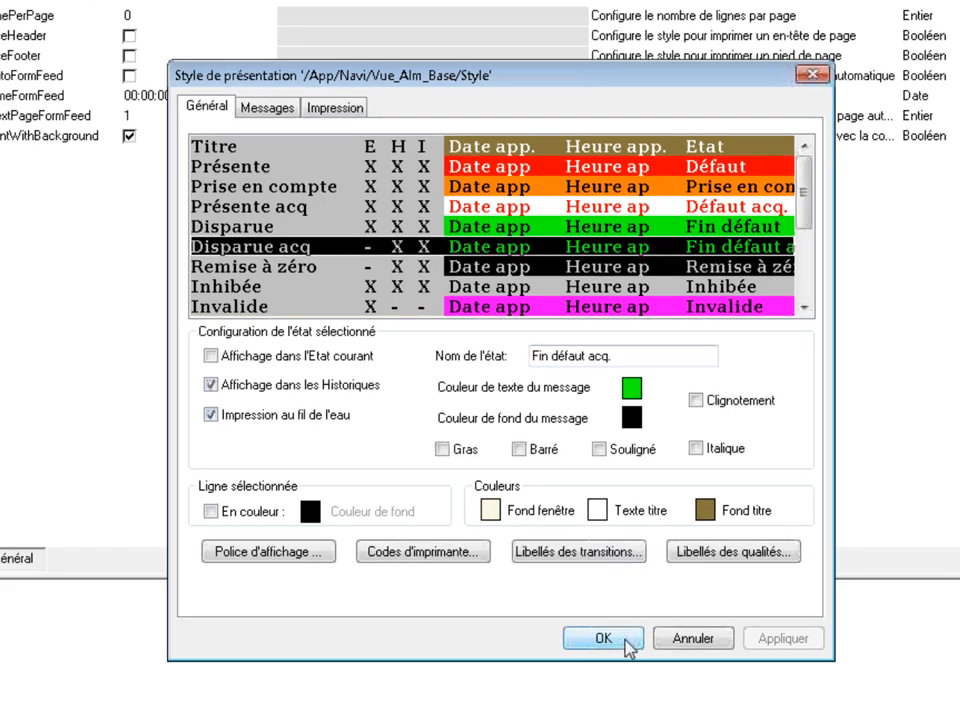
left_click(590, 654)
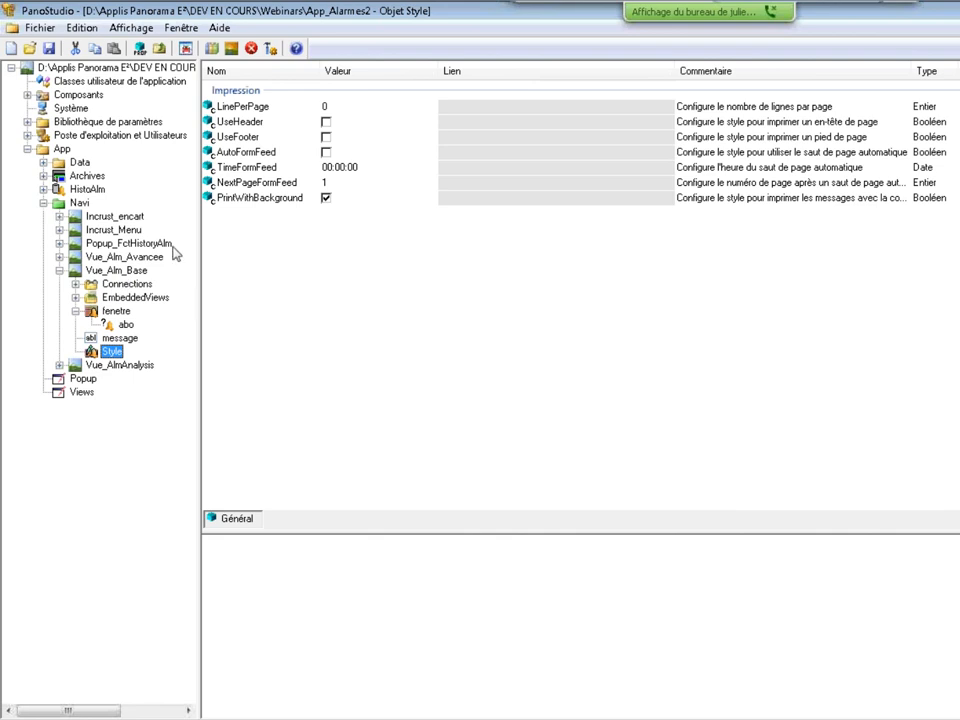
Display the general parameters of the tanks in the Data unit, widening the Threshold and doc columns to read them.
left_click(43, 162)
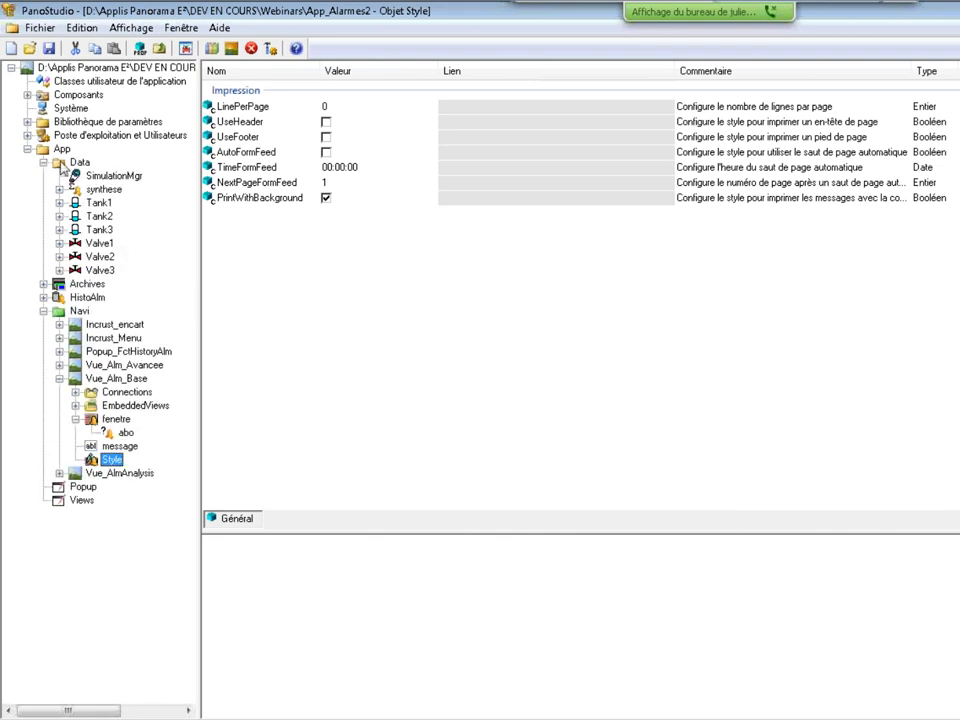
left_click(66, 163)
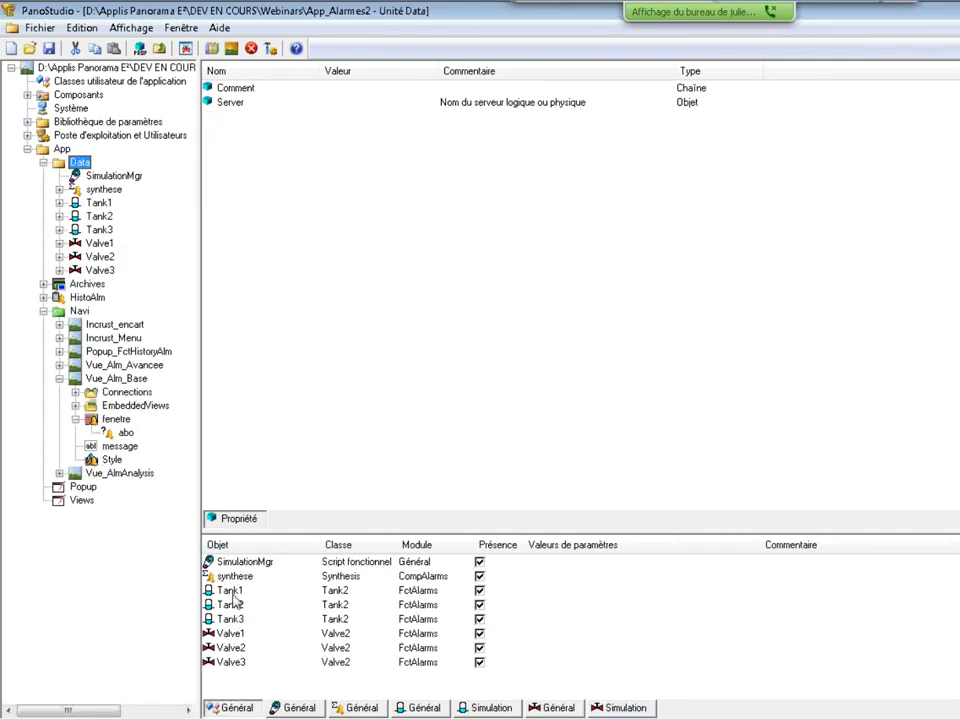
left_click(424, 707)
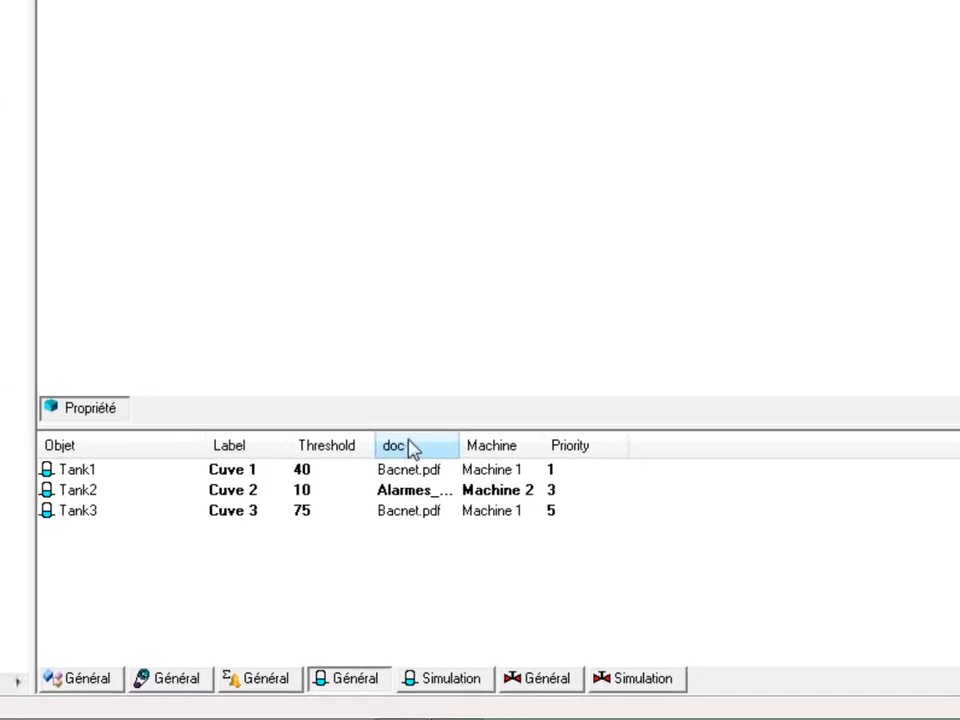
left_click_drag(376, 440, 458, 444)
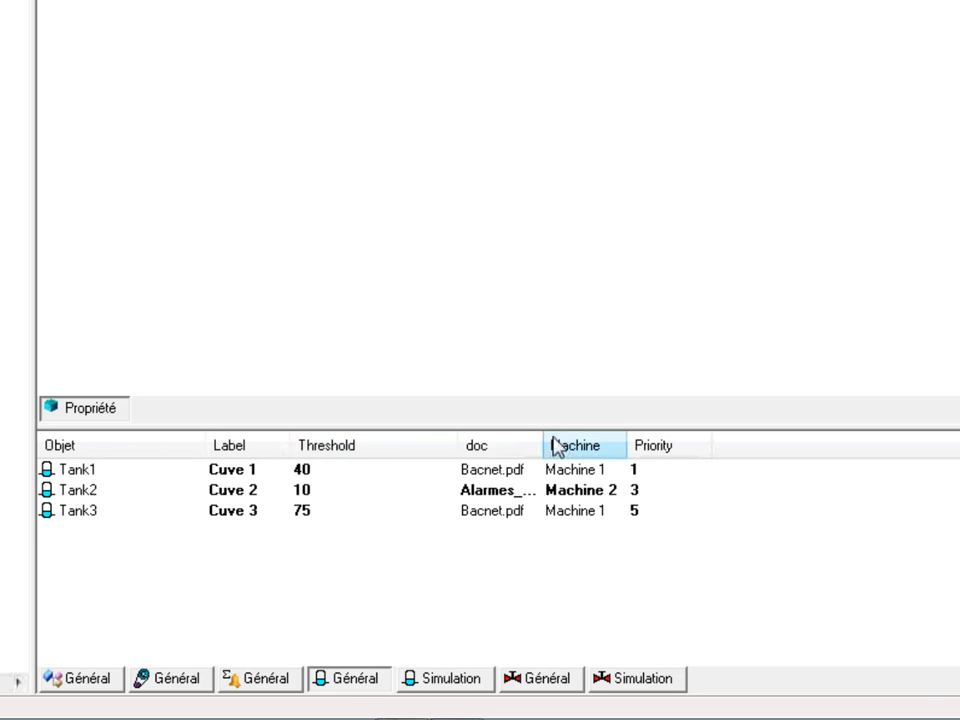
left_click_drag(546, 444, 650, 444)
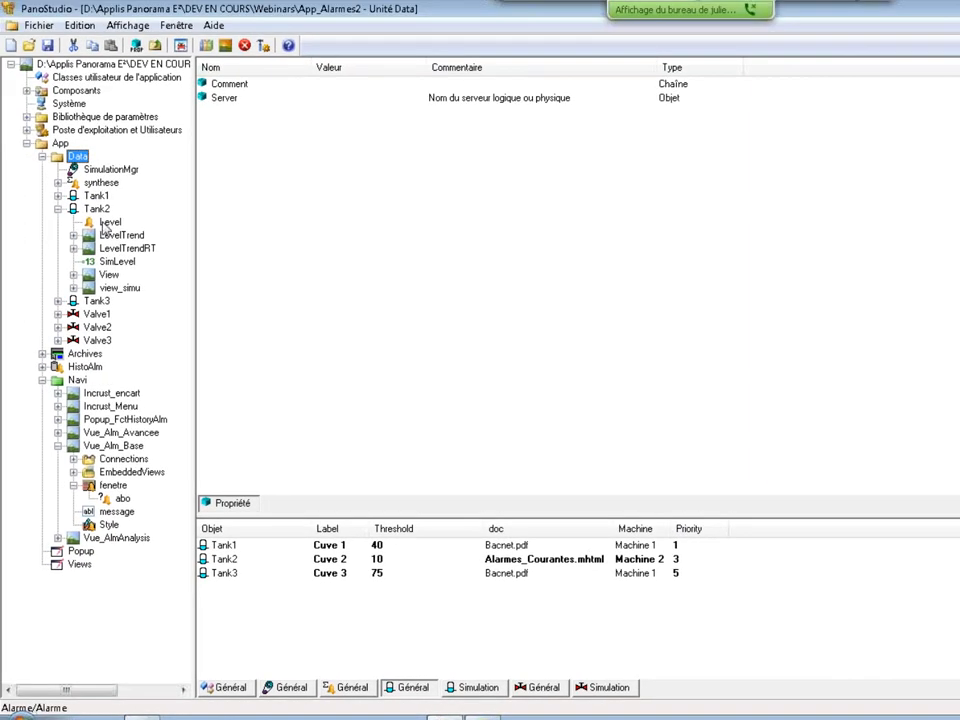
Open Tank2's Level alarm, widen the value column to read its Categories, and display its advanced properties.
left_click(107, 222)
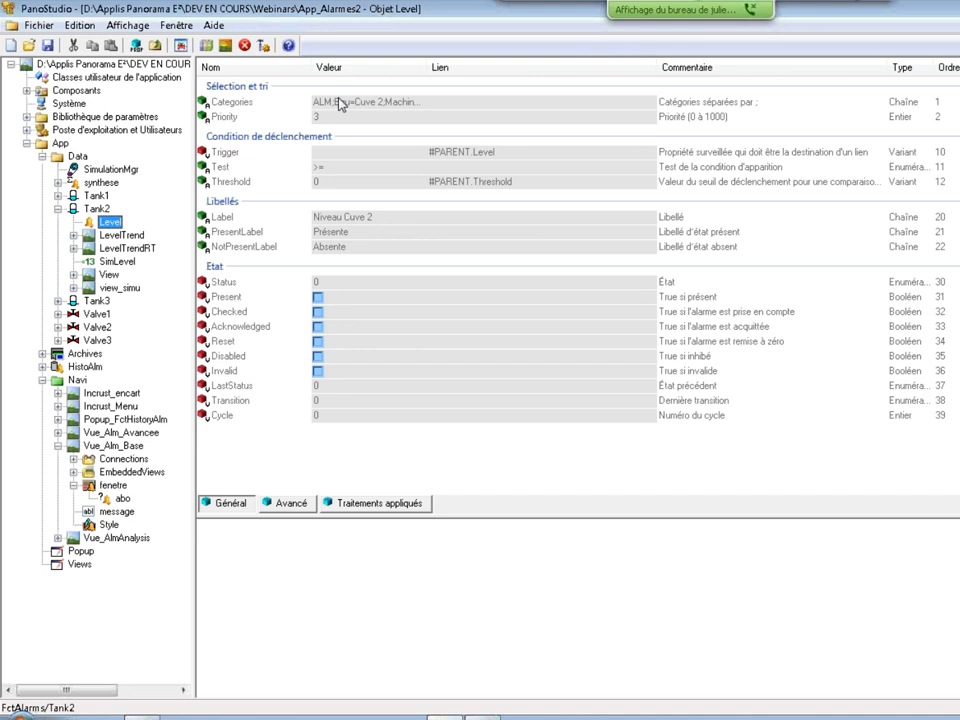
left_click_drag(428, 67, 728, 67)
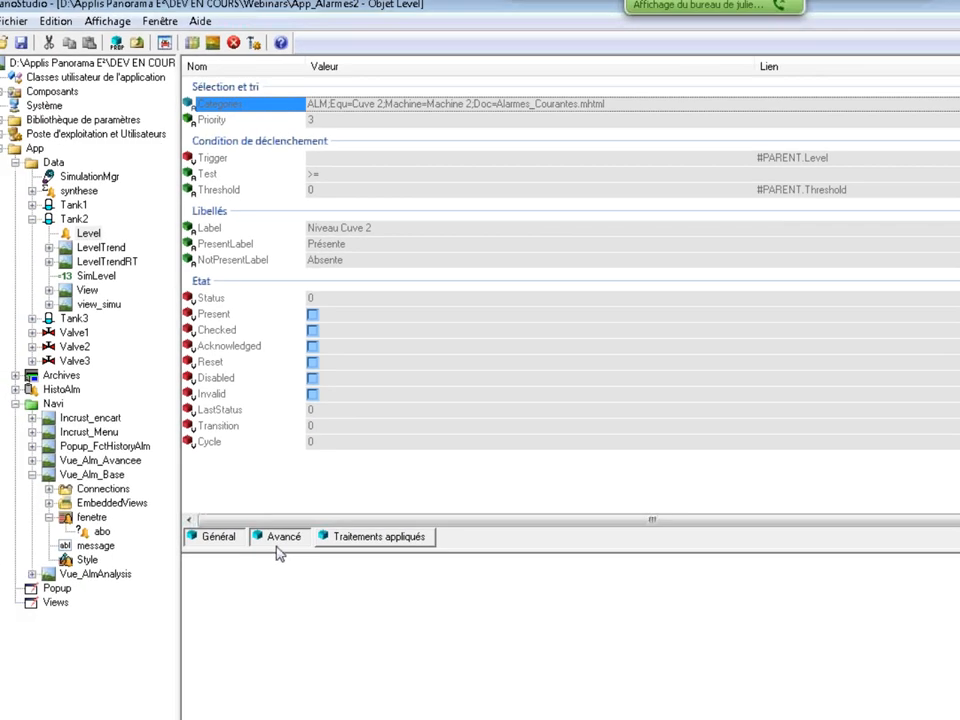
left_click(150, 716)
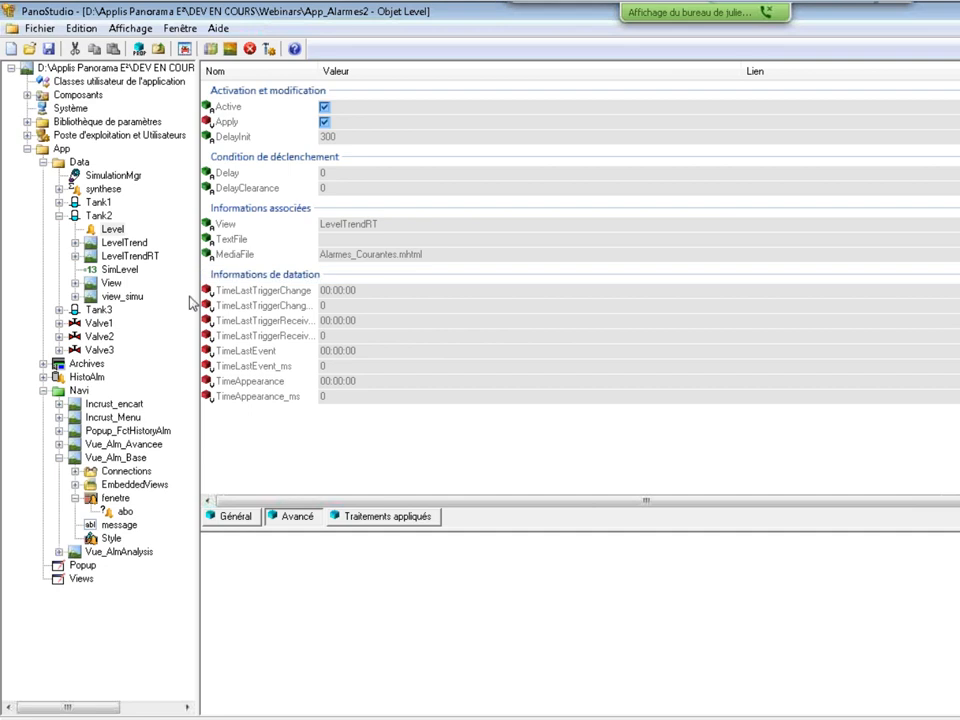
Open Tank2's LevelTrendRT view, expand it and examine its ZoomMoinsC and ZoomPlusC scripts.
left_click(128, 256)
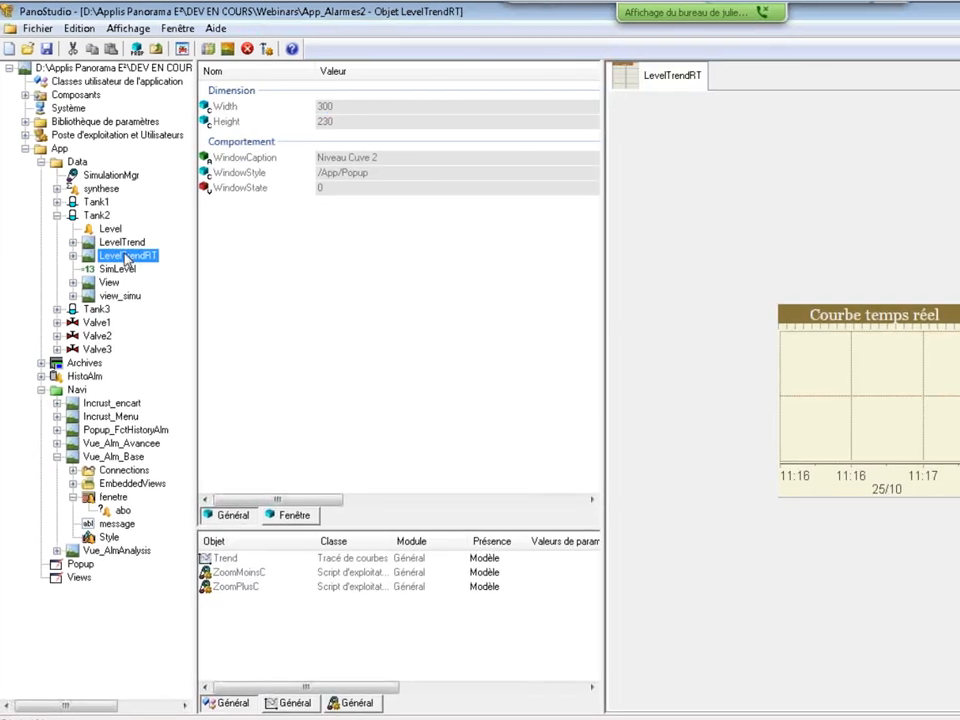
left_click(903, 308)
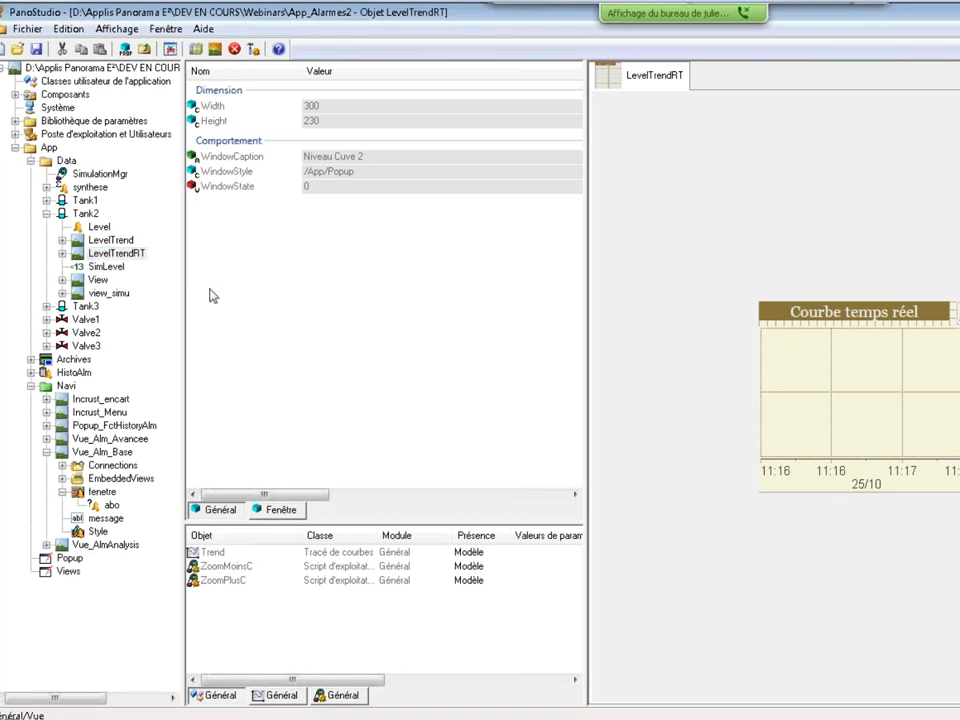
left_click(61, 253)
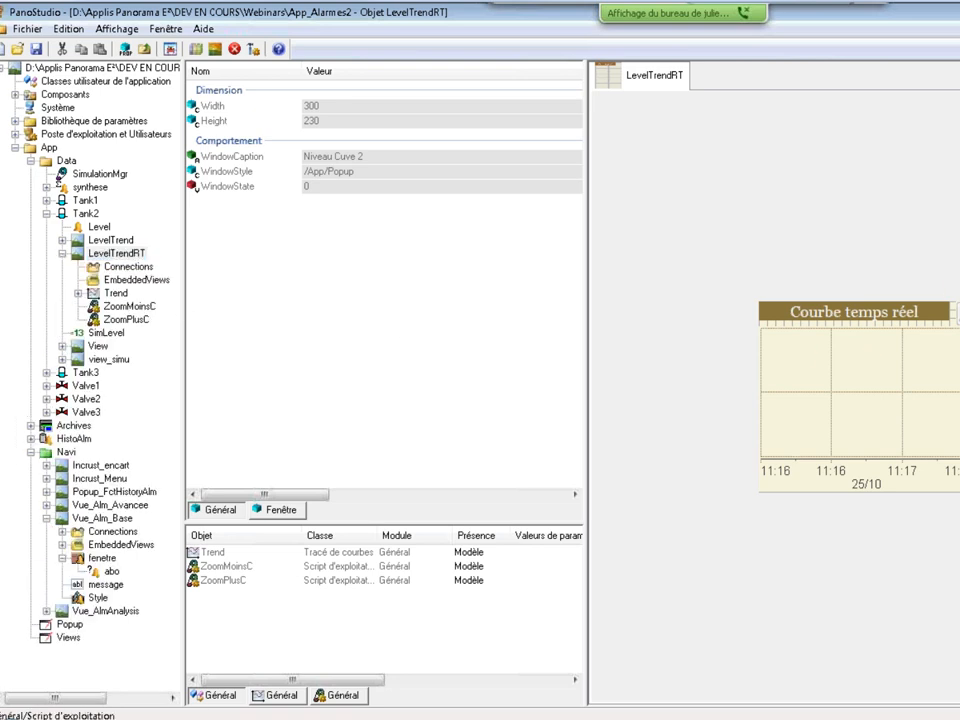
left_click(118, 306)
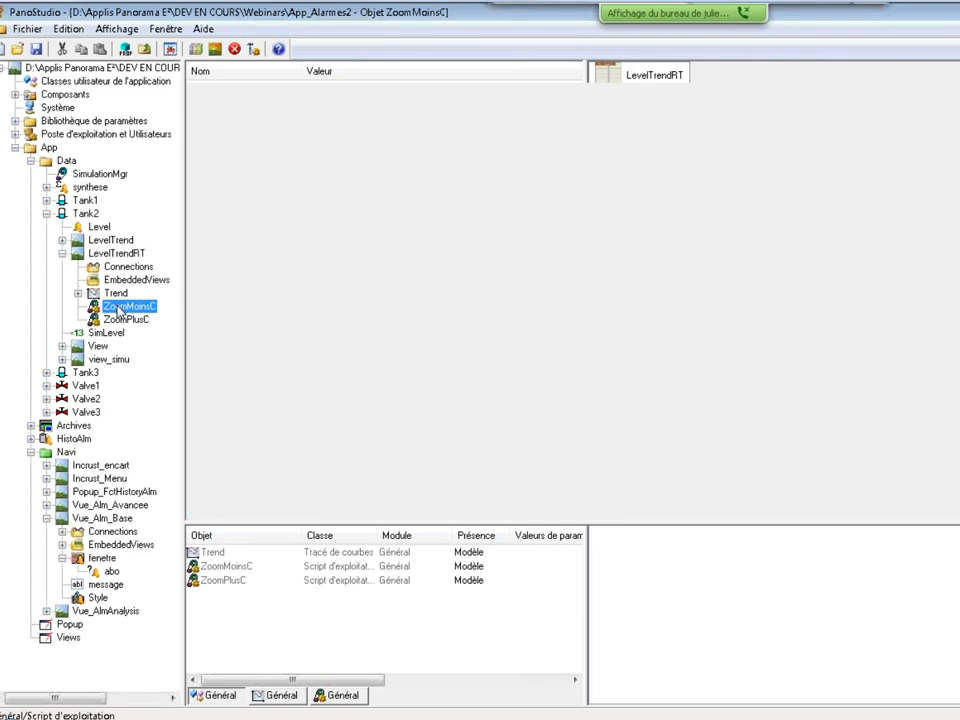
left_click(115, 319)
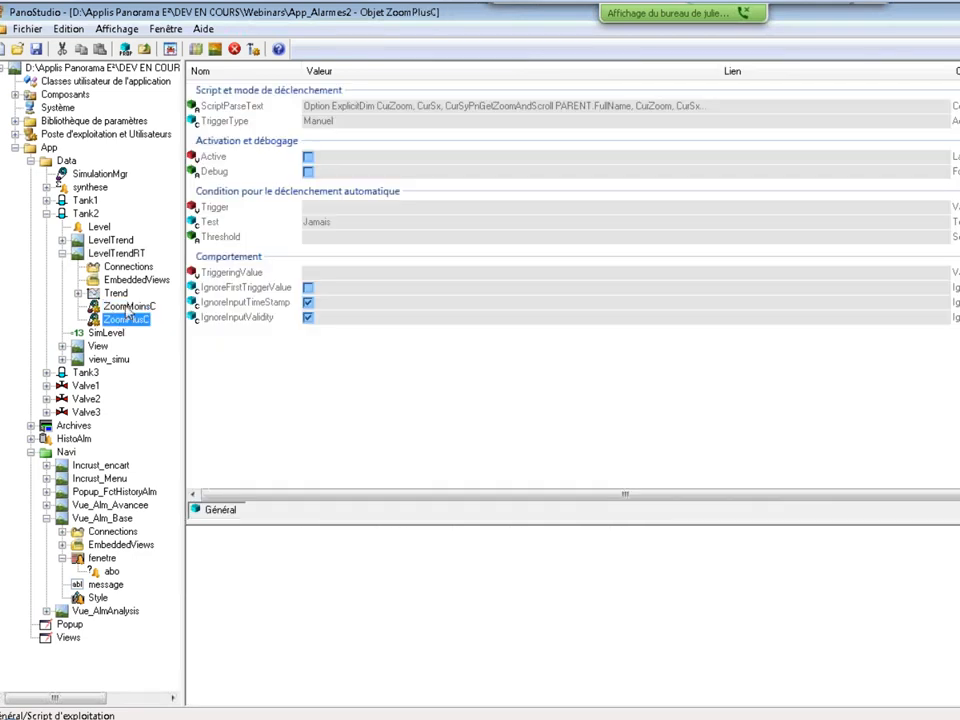
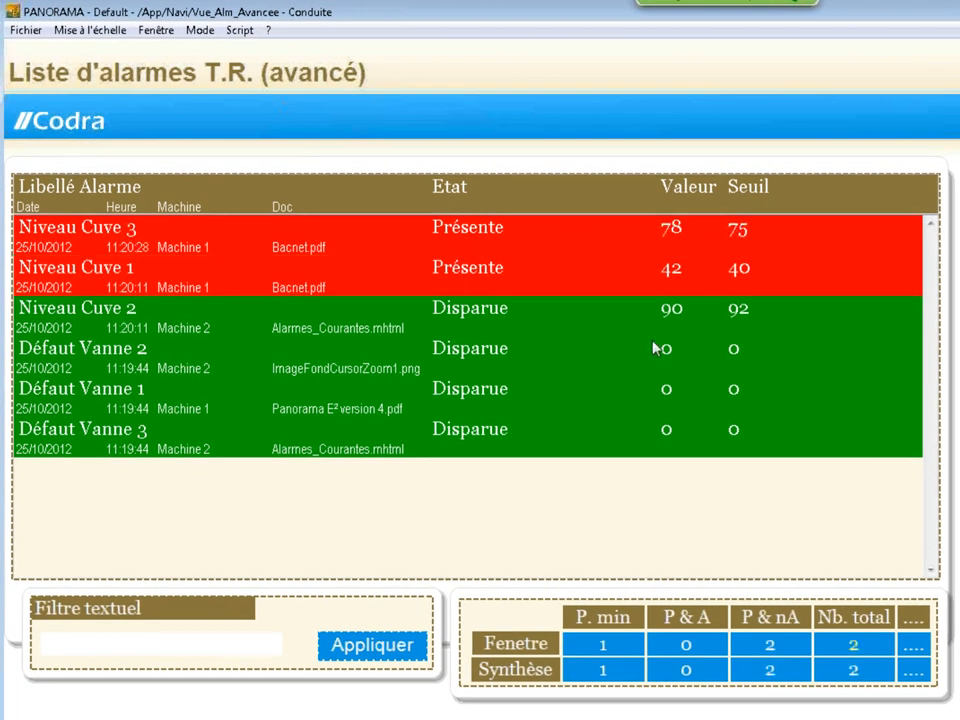
Filter the advanced real-time alarm list in Panorama with the text *vanne*.
left_click(762, 328)
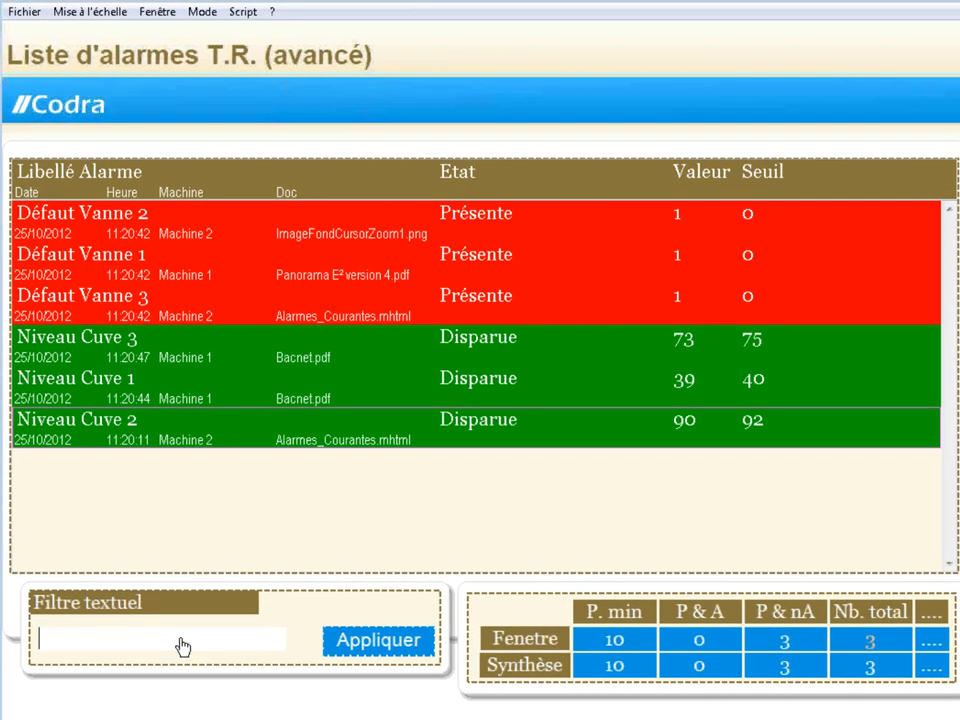
left_click(183, 647)
type("*vanne*")
left_click(402, 655)
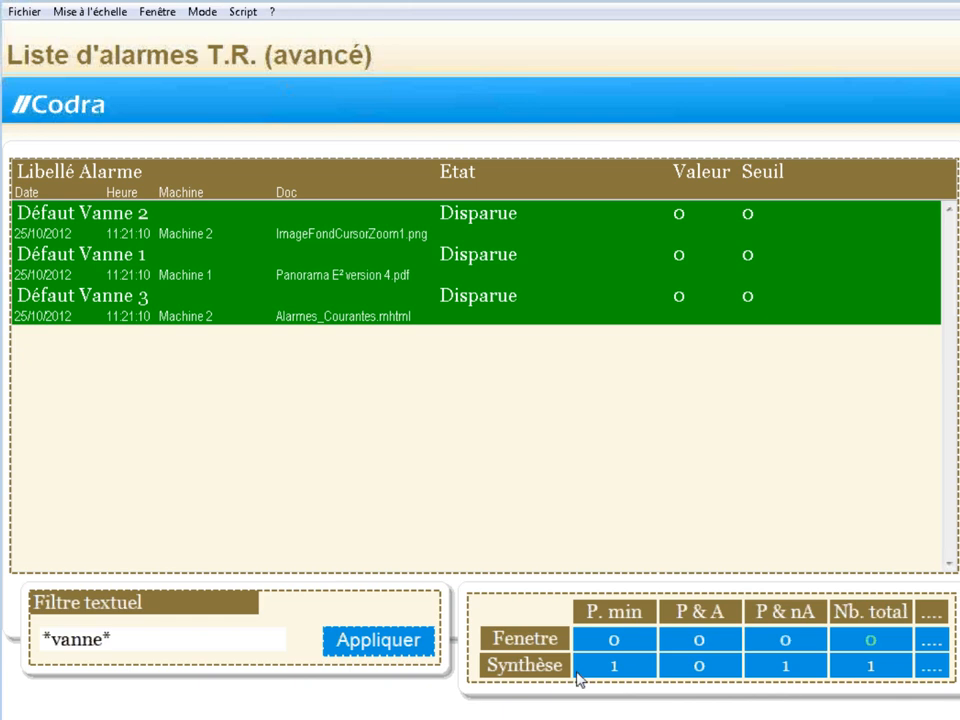
Clear the text filter of the advanced alarm list and apply the empty filter.
left_click(205, 640)
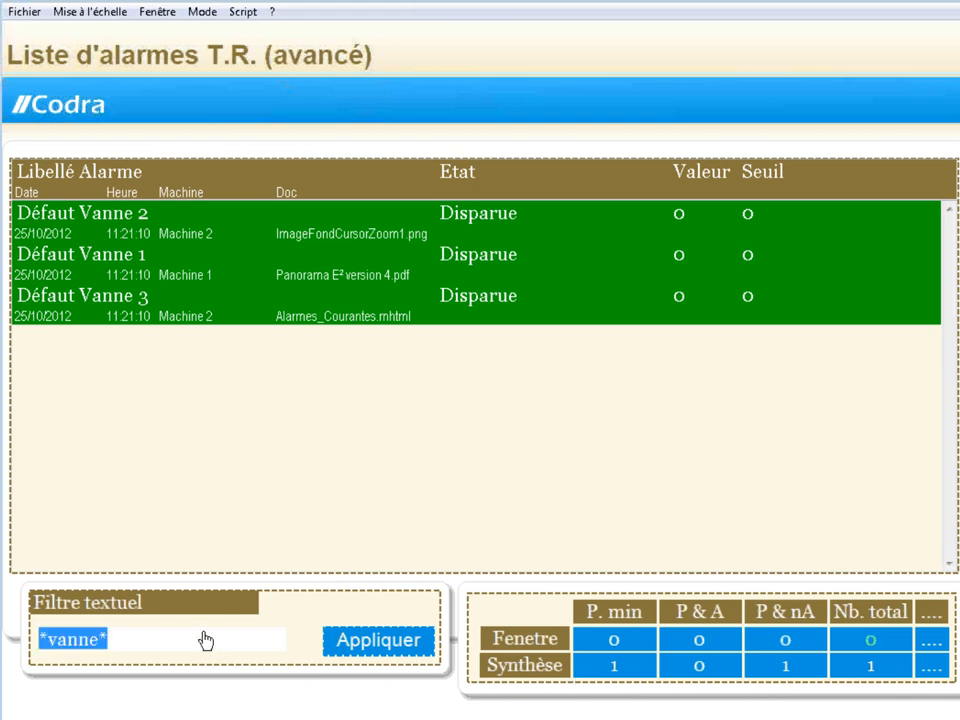
key("BackSpace")
left_click(390, 650)
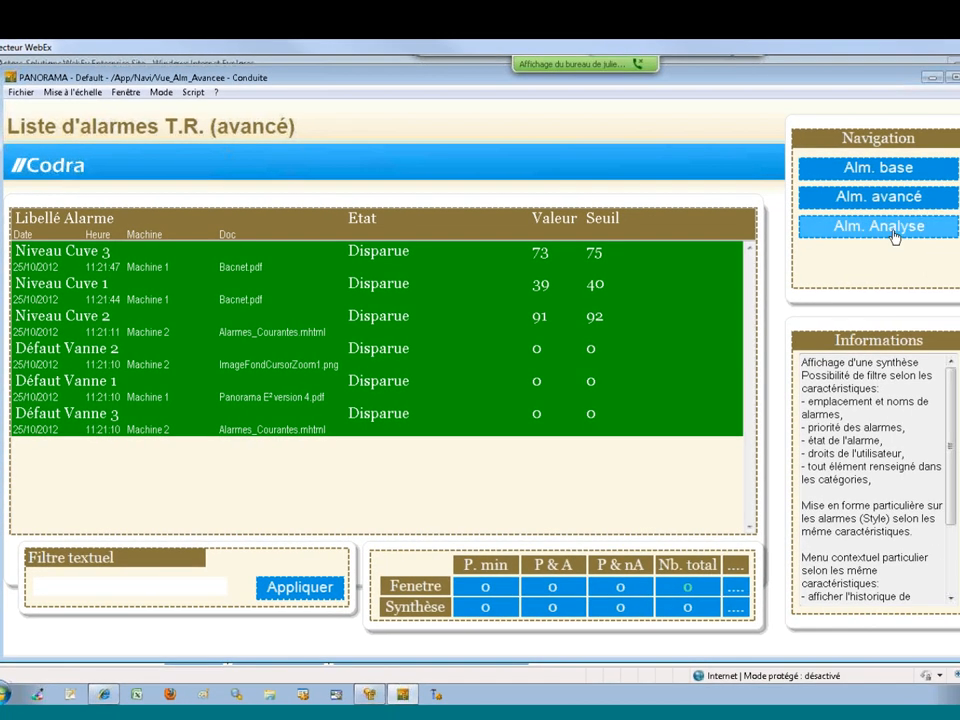
Display the alarm and event history analysis view and examine the choices of its equipment filter.
left_click(895, 233)
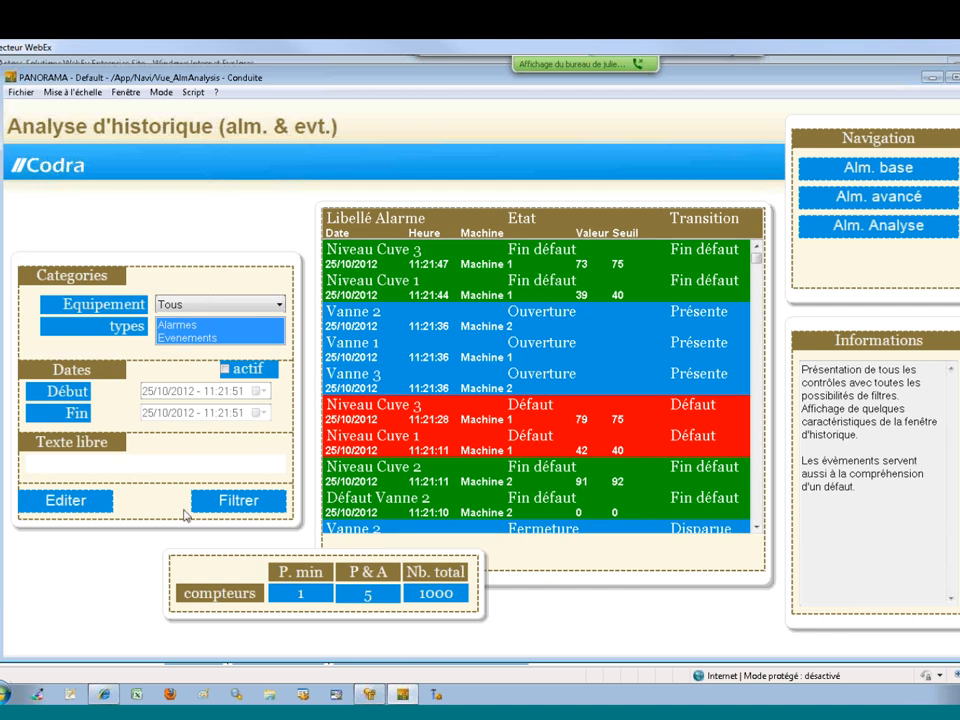
left_click(240, 304)
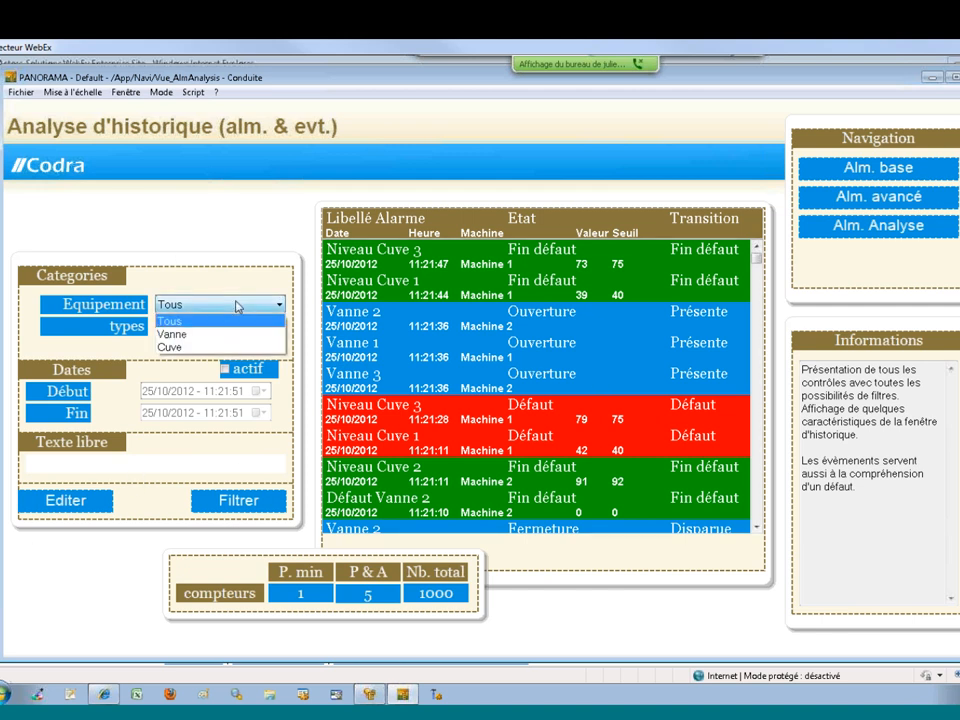
left_click(110, 347)
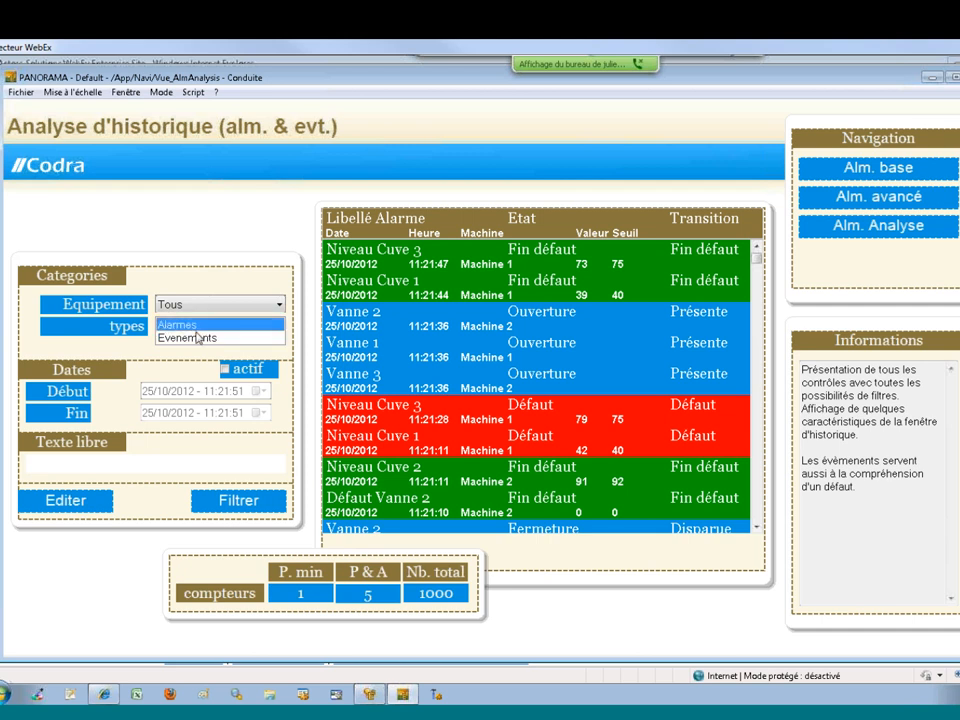
Select both the Alarmes and Evenements types and activate the date filter for the history analysis.
left_click(200, 338, "ctrl")
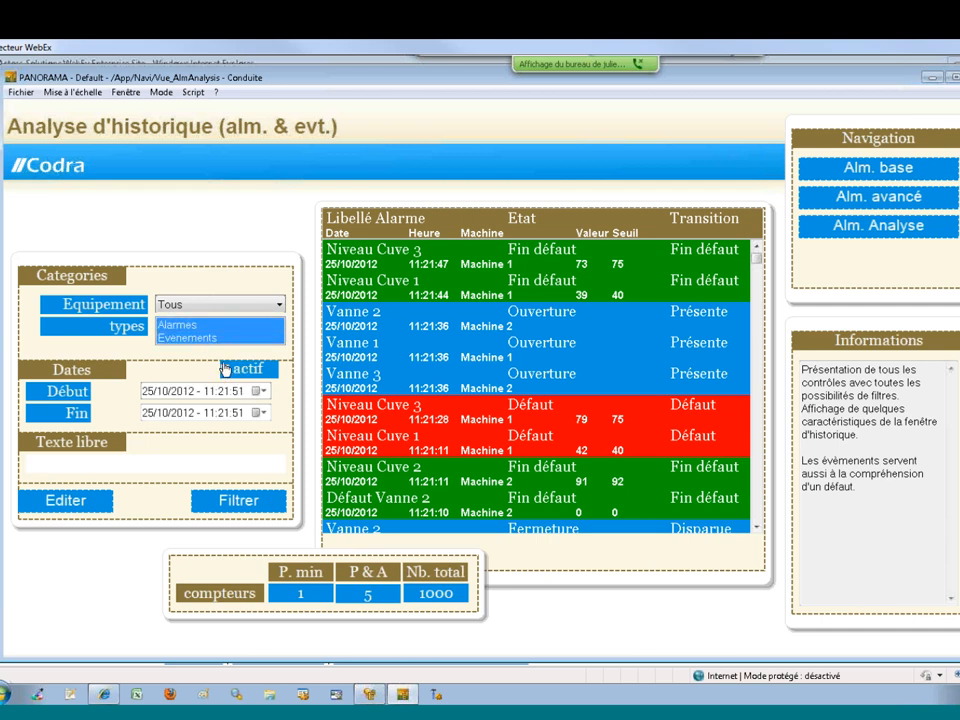
left_click(223, 371)
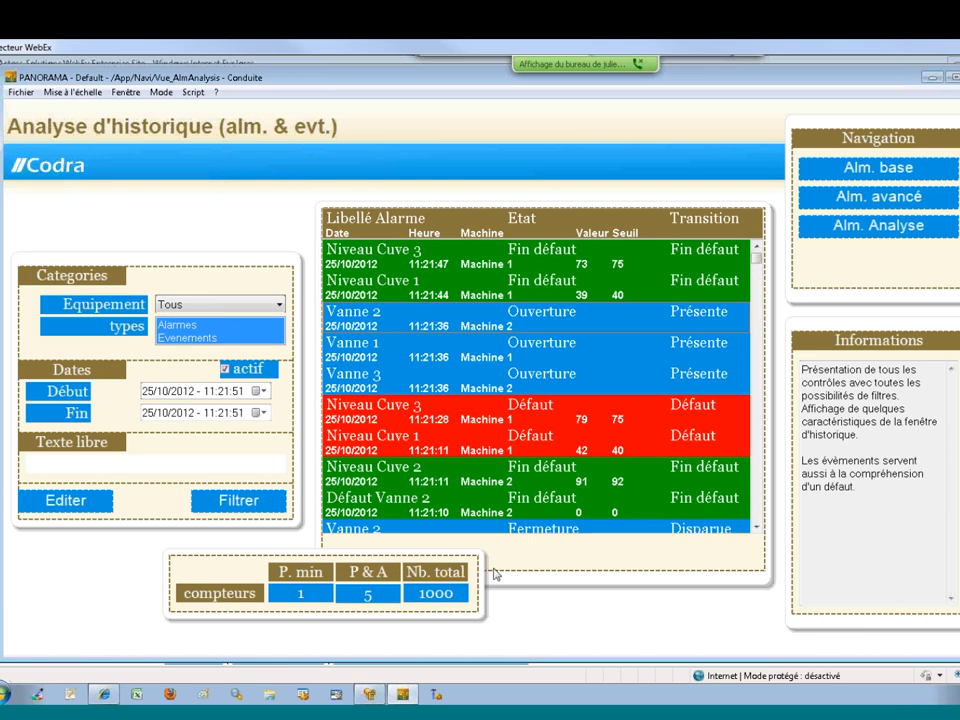
Switch to PanoStudio, collapse the LevelTrendRT and Tank2 branches, and display the Vue_Alm_Base view with its objects.
mouse_move(371, 697)
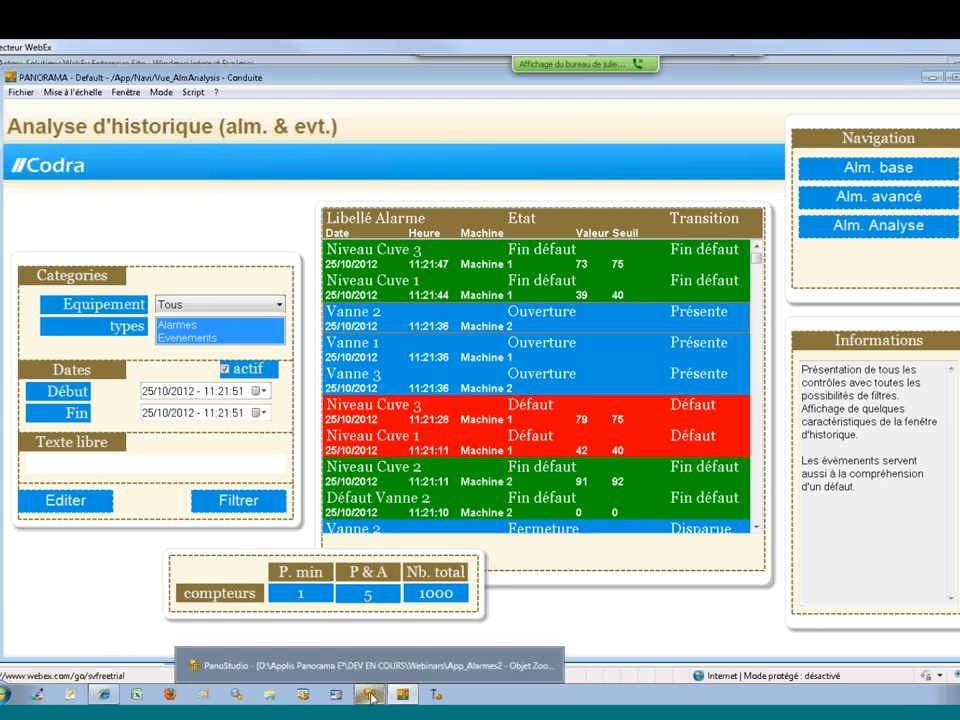
left_click(371, 694)
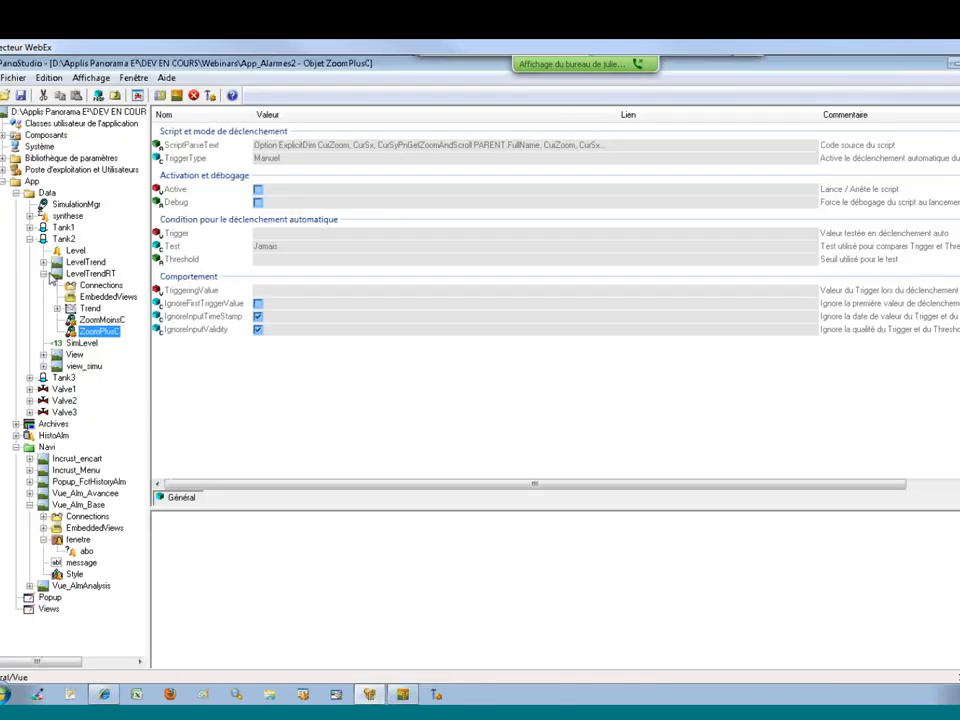
left_click(43, 273)
left_click(32, 240)
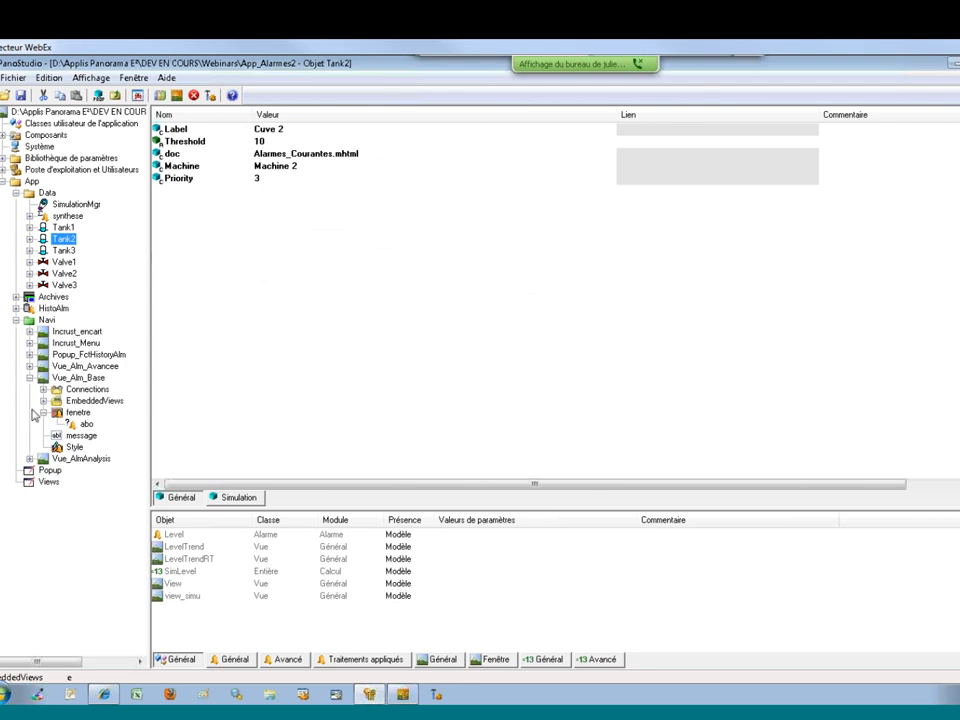
left_click(78, 377)
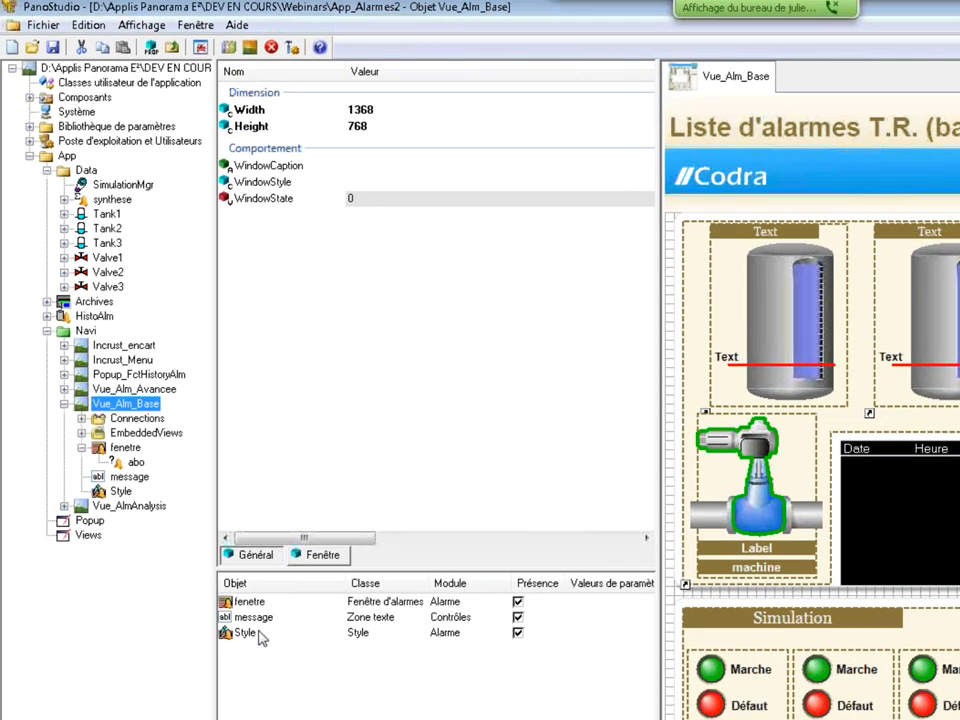
Expand Vue_Alm_Avancee, display its objects and select its fenetre alarm window.
left_click(64, 389)
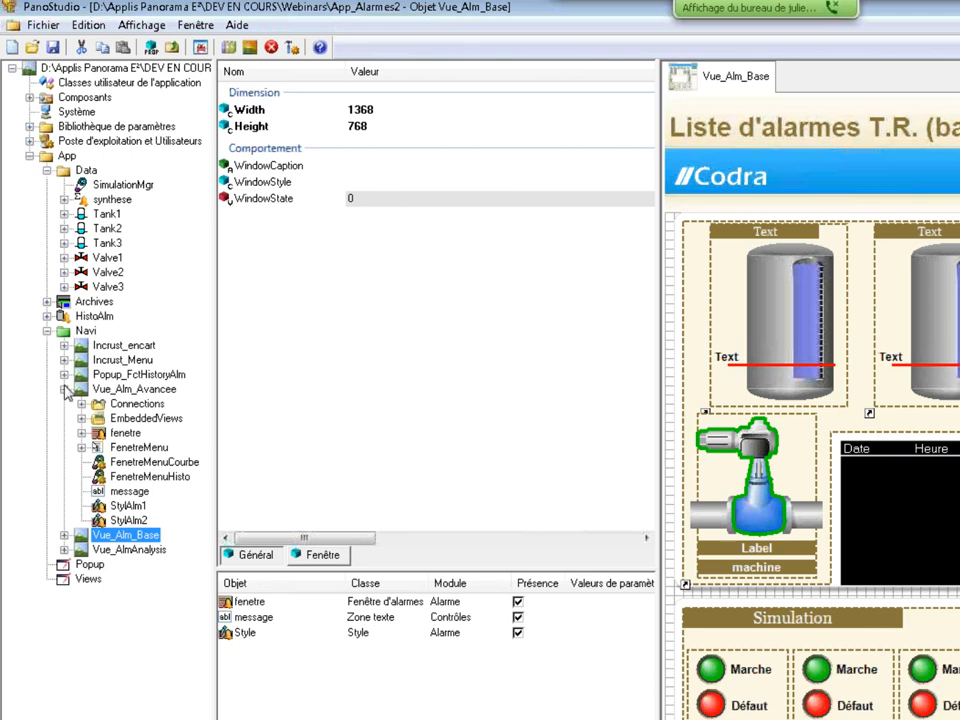
left_click(120, 389)
left_click(255, 602)
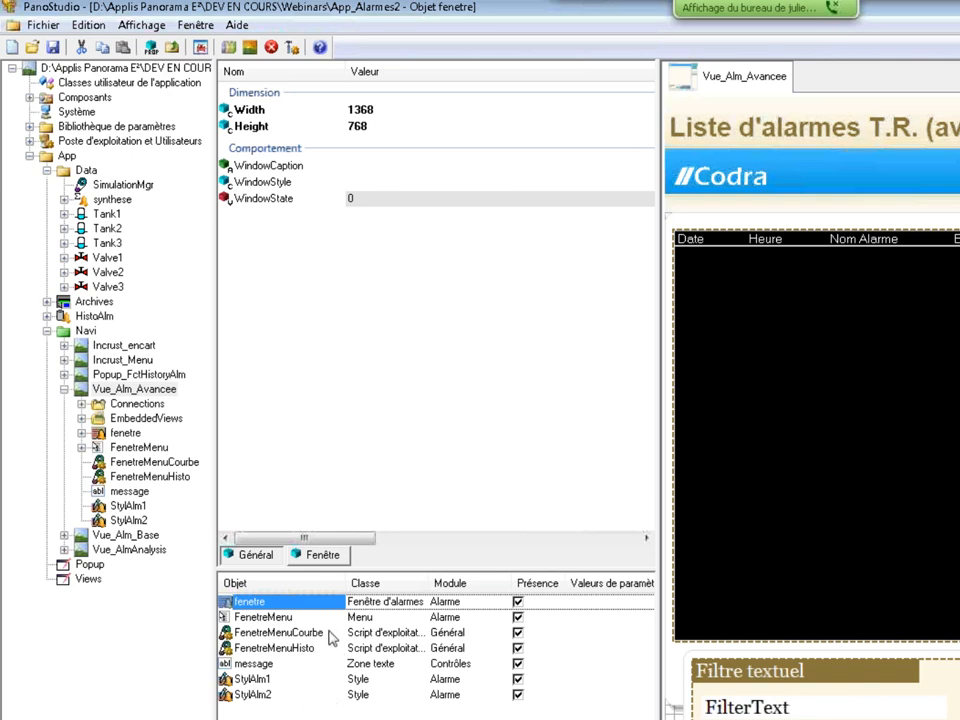
Open FenetreMenu of Vue_Alm_Avancee to examine its entries, and examine the Active link of the FenetreMenuCourbe script.
left_click(240, 619)
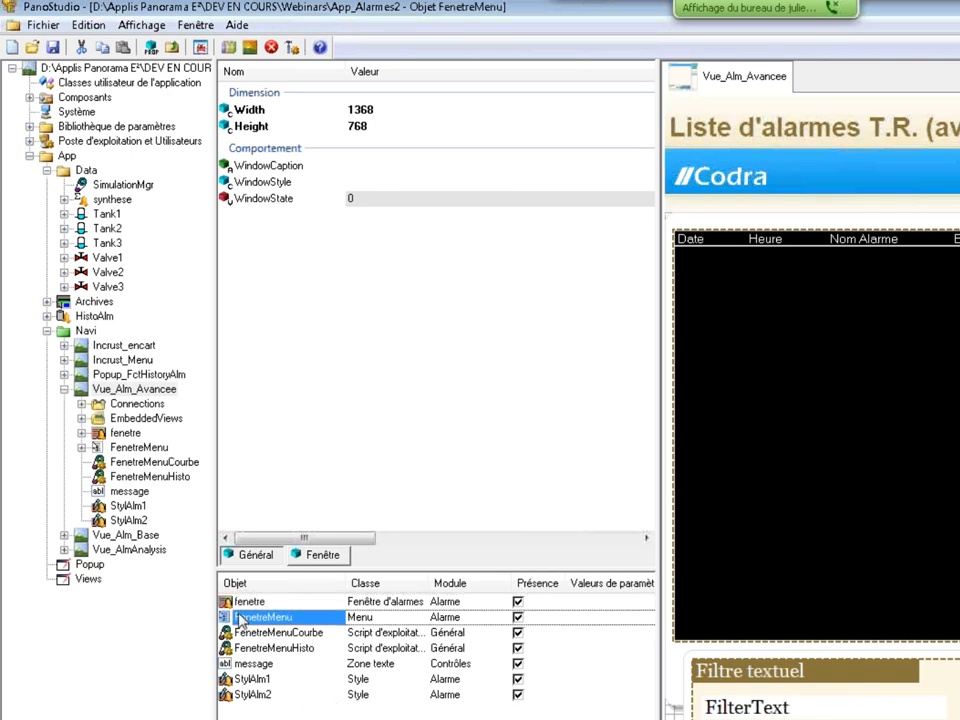
double_click(240, 619)
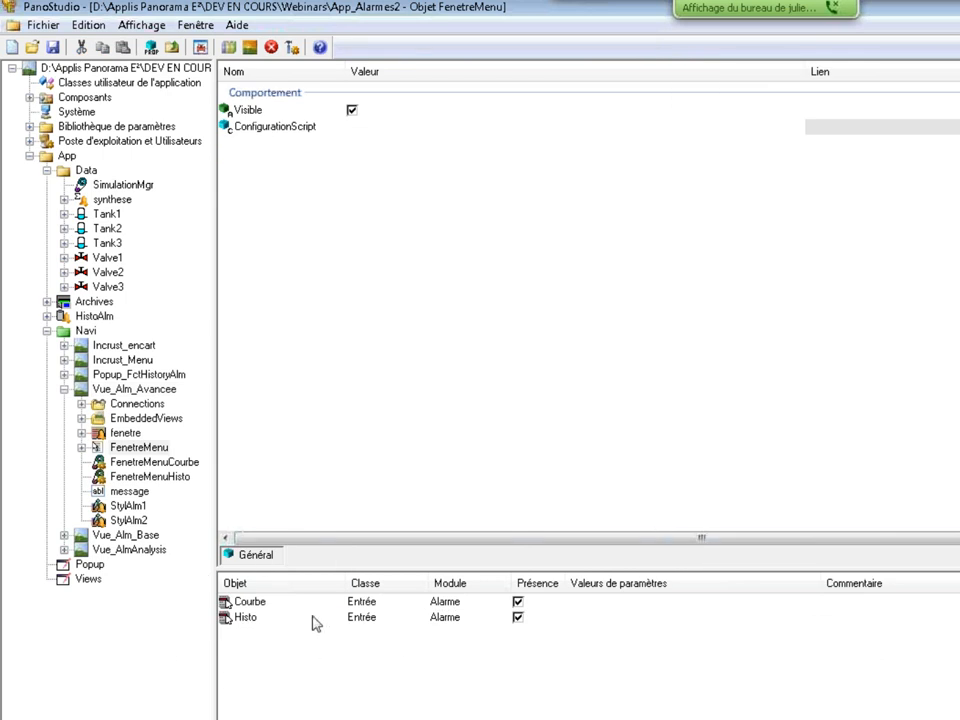
left_click(145, 463)
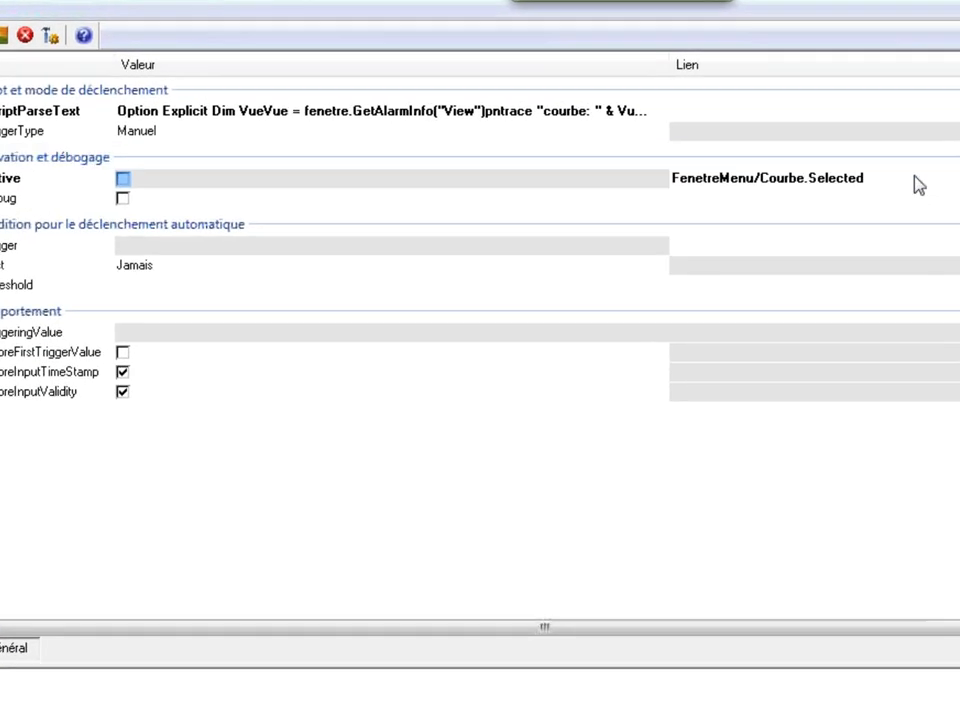
left_click(955, 157)
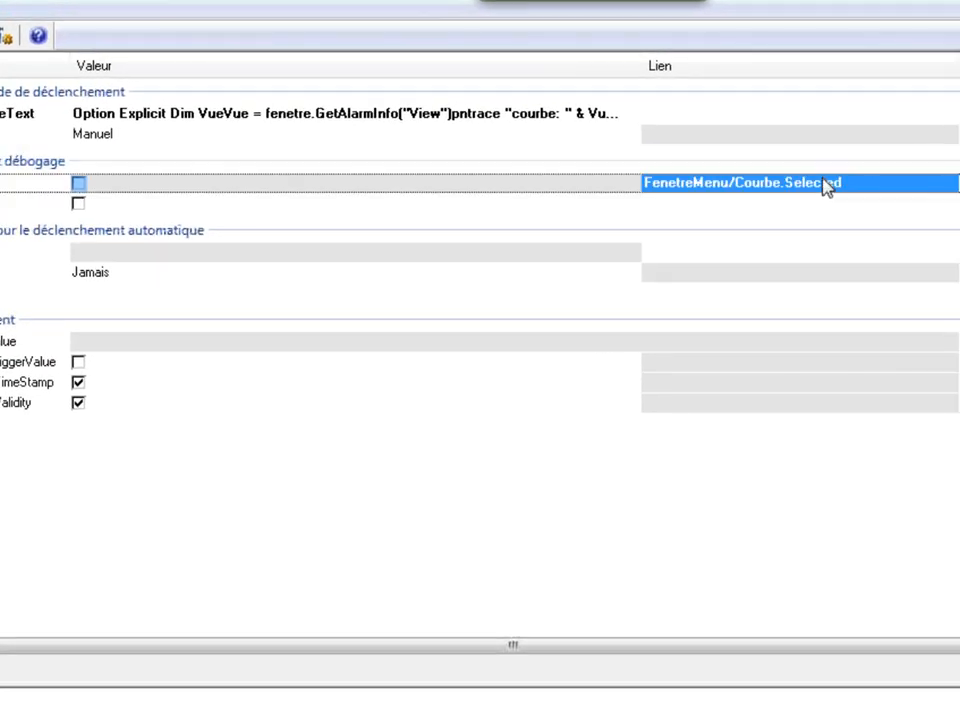
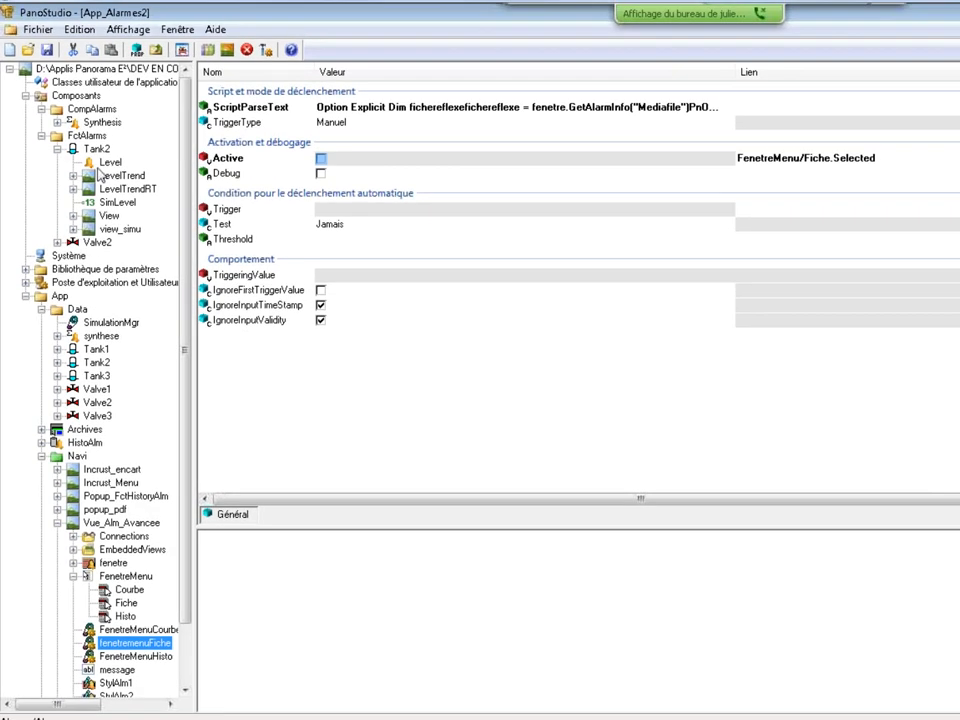
Examine the Delay and DelayClearance properties and comments of the Tank2 component's Level alarm, and return to its general properties.
left_click(107, 161)
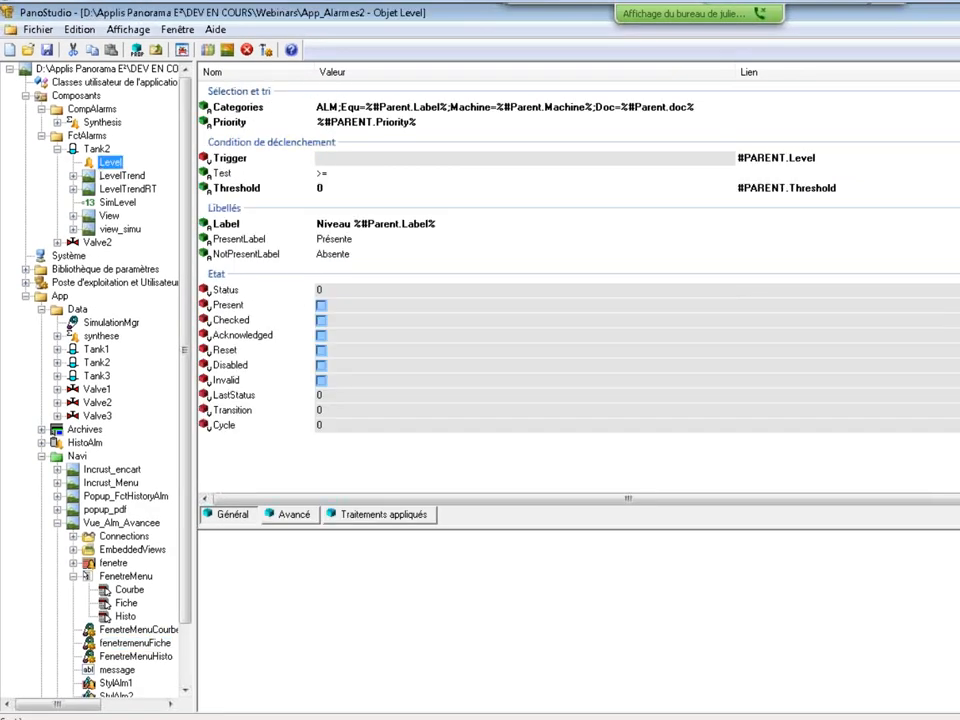
left_click(292, 516)
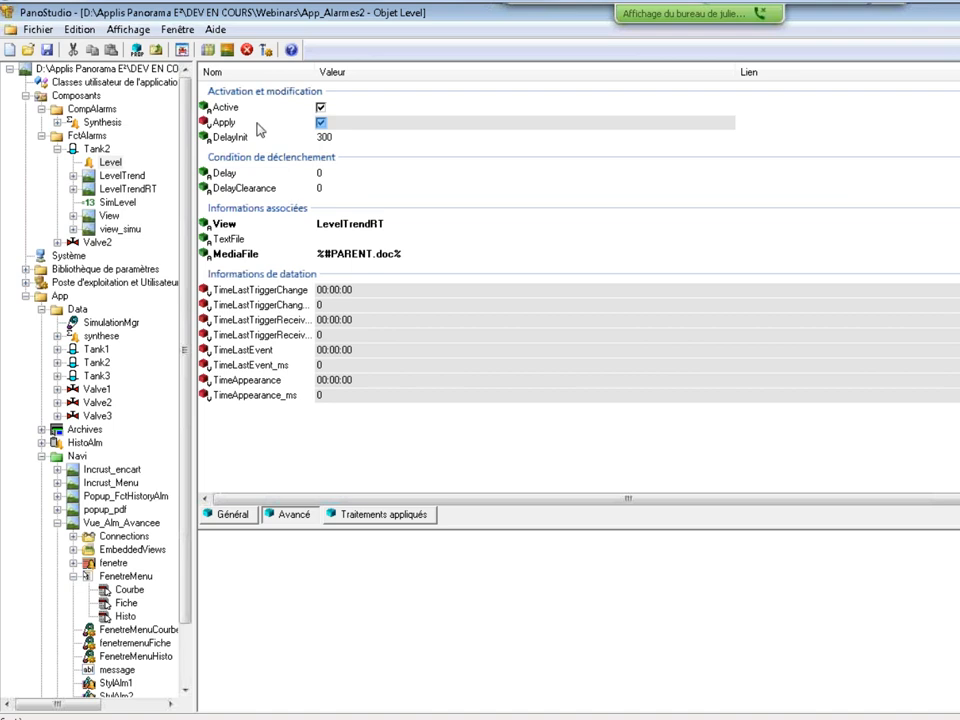
left_click(241, 175)
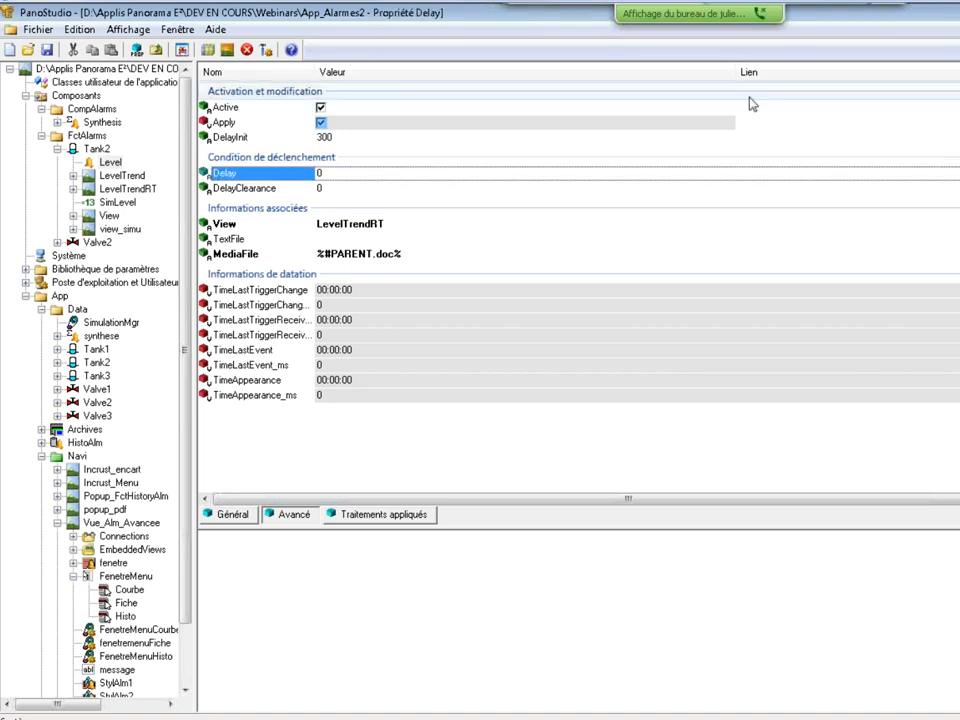
left_click_drag(739, 76, 458, 88)
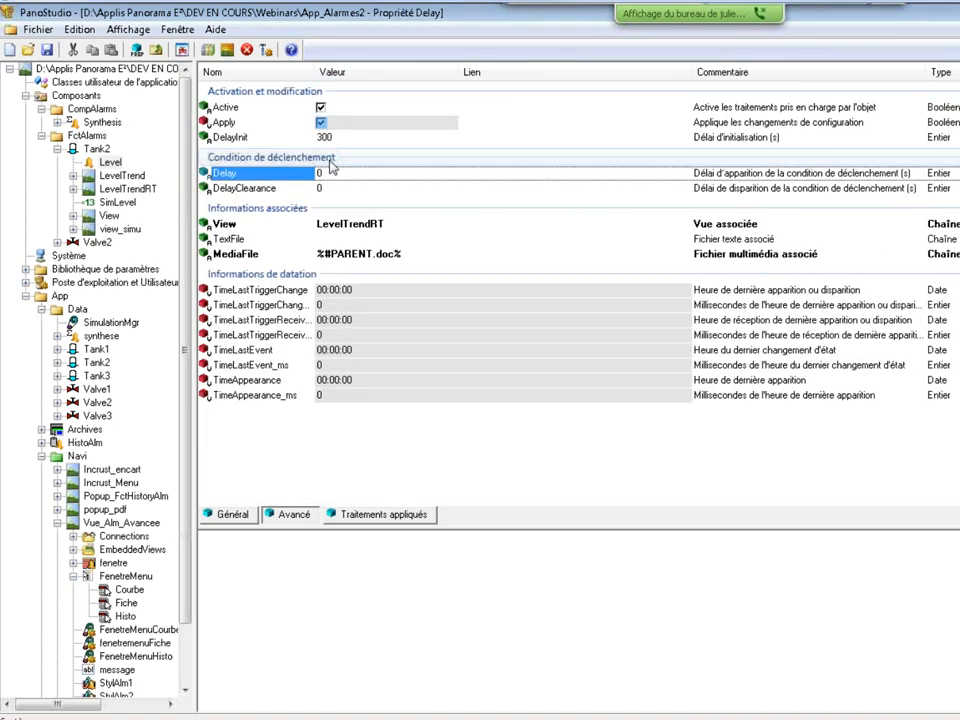
left_click(243, 188)
left_click(250, 175)
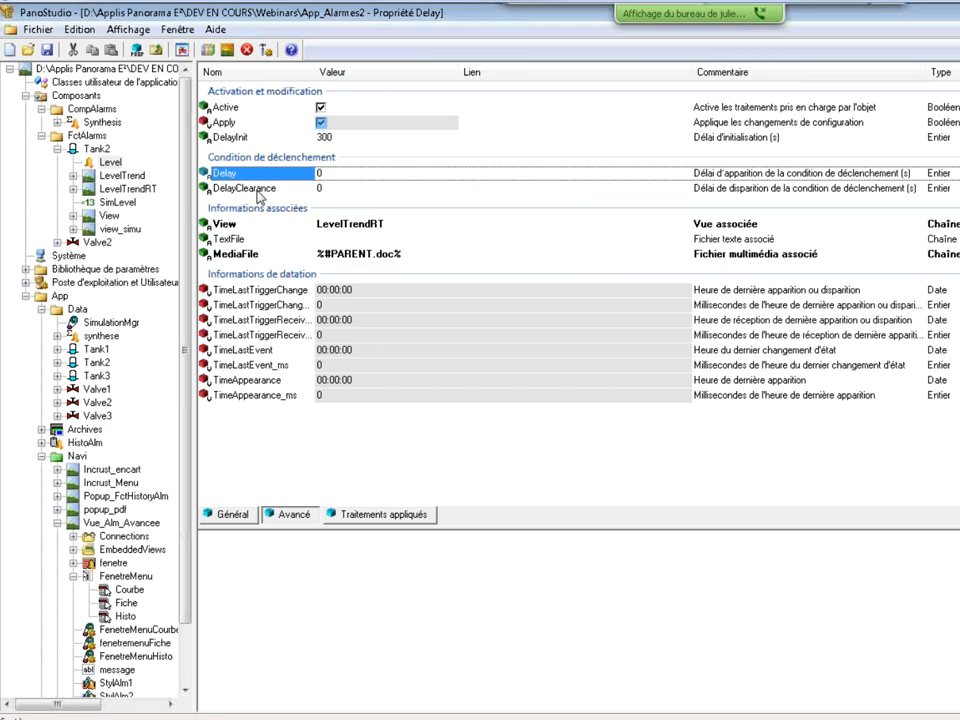
left_click(222, 515)
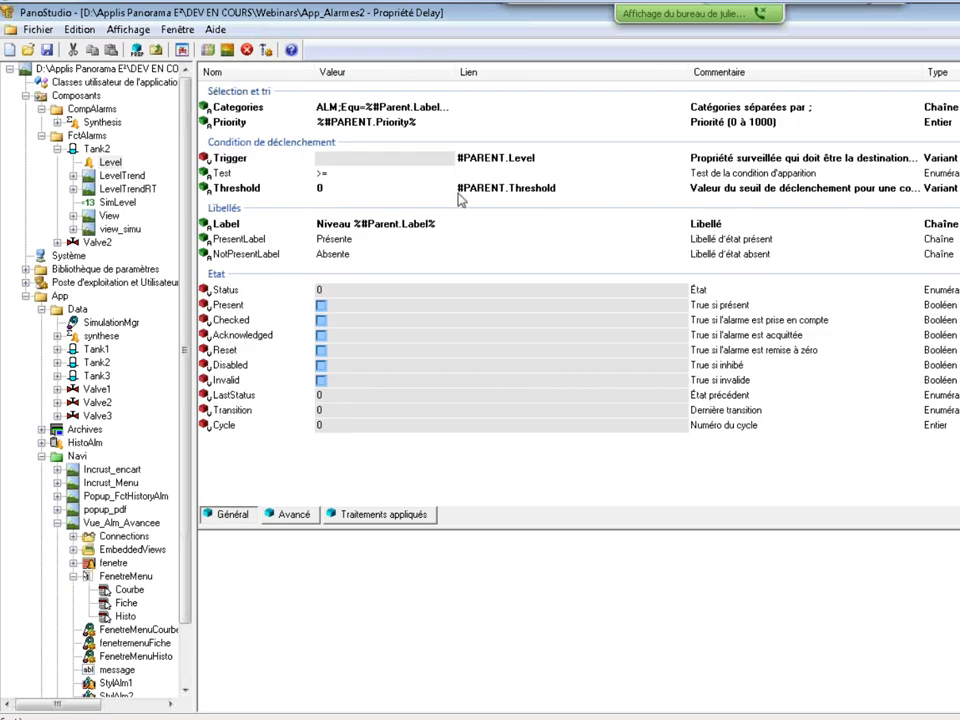
Examine the Level alarm's Threshold link, the Threshold property of the Tank2 component, and its view_simu view.
left_click(506, 192)
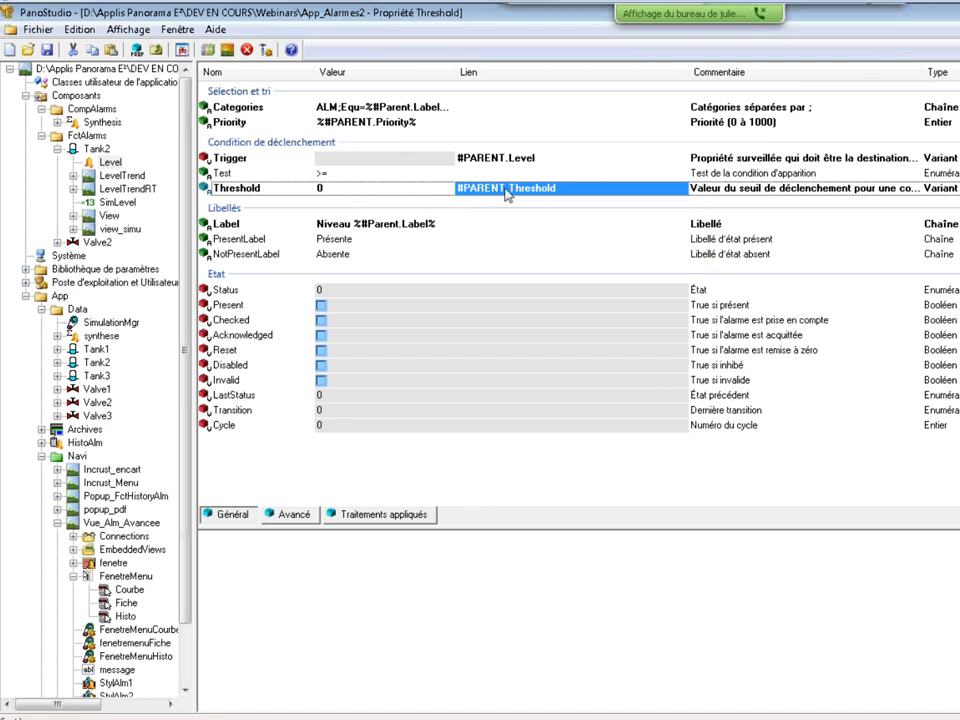
left_click(96, 150)
left_click(264, 179)
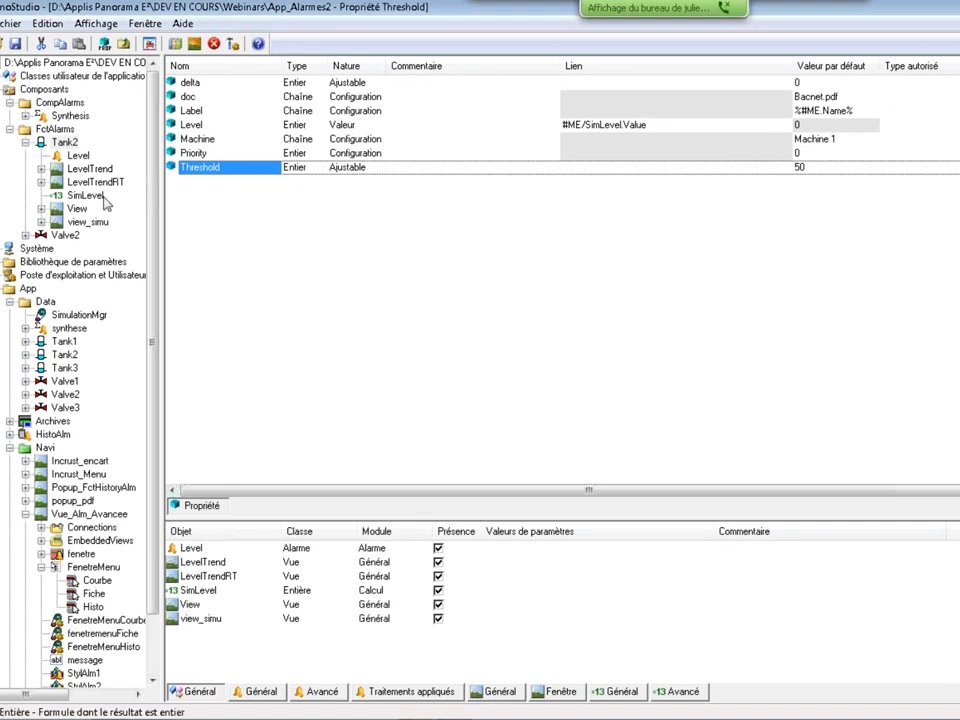
left_click(88, 222)
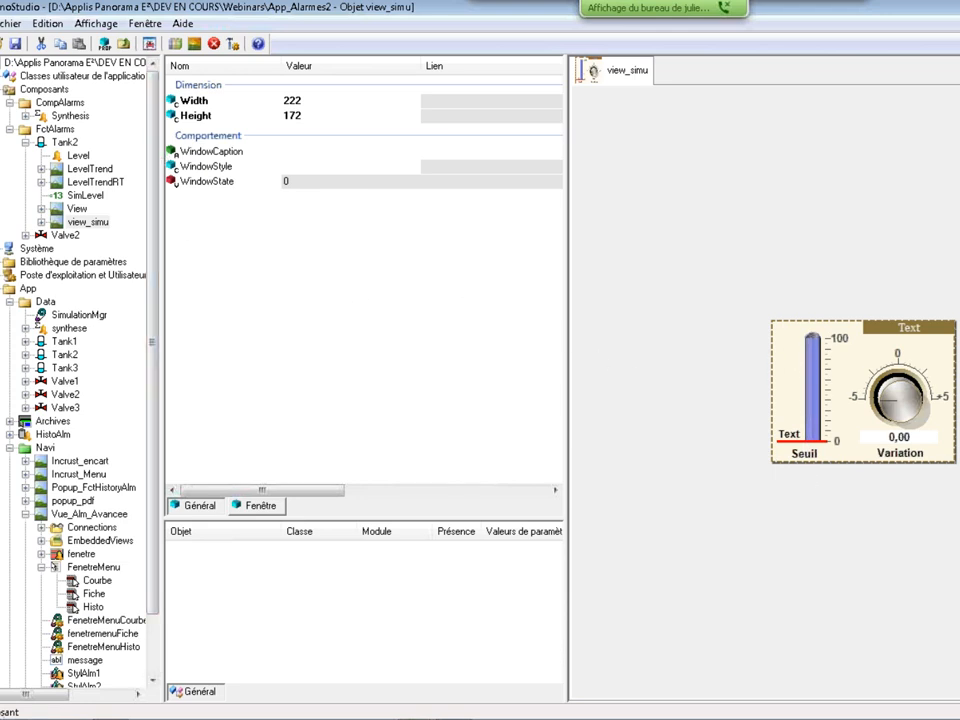
Return to the Tank2 component's Level alarm and examine its Present state property.
left_click(77, 156)
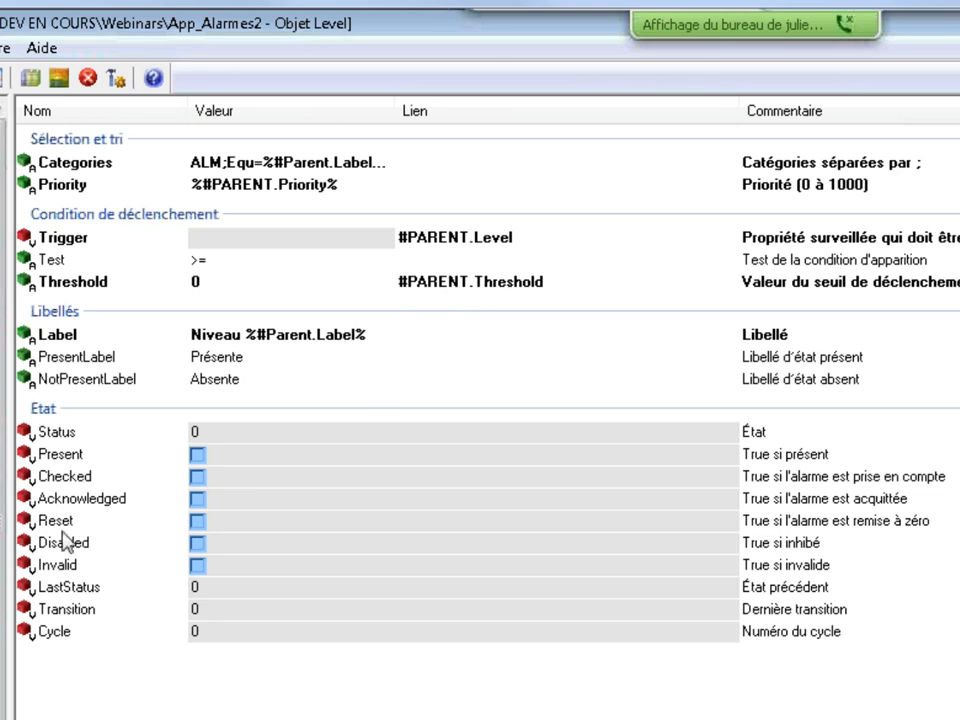
left_click(60, 456)
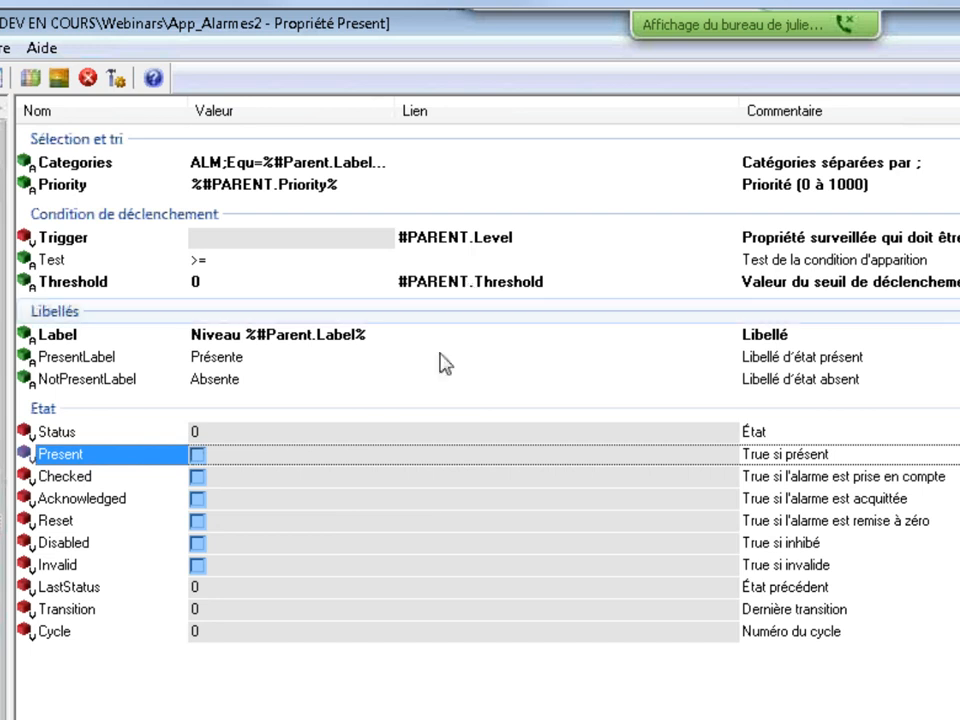
left_click(245, 717)
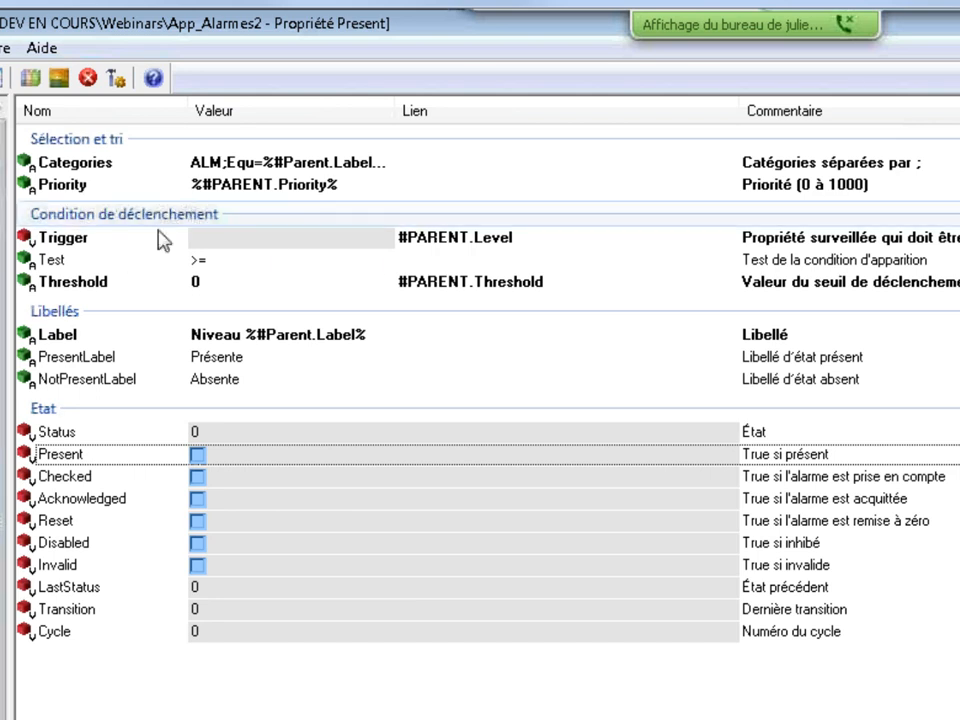
Examine the comparison operators available for the Level alarm's Test property and close the list without choosing another.
mouse_move(79, 247)
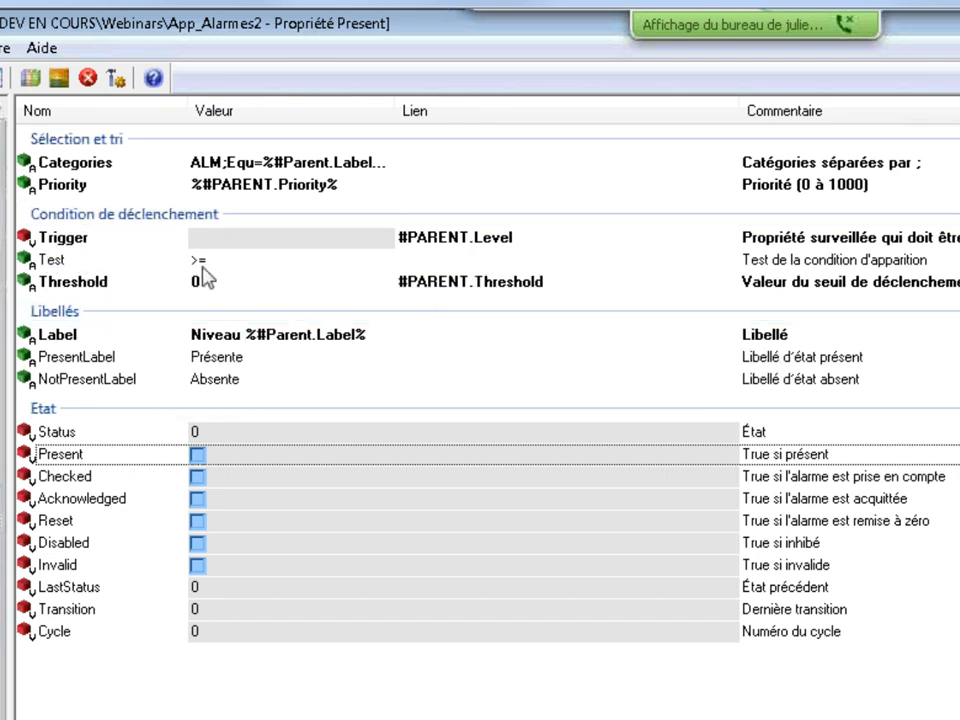
left_click(115, 264)
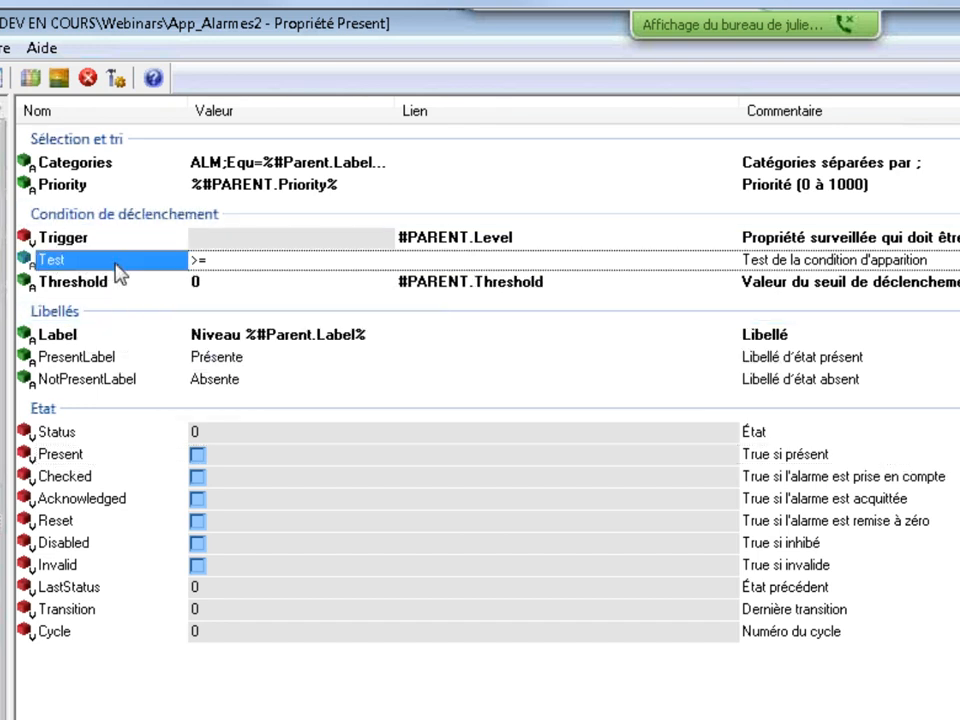
left_click(215, 266)
left_click(228, 266)
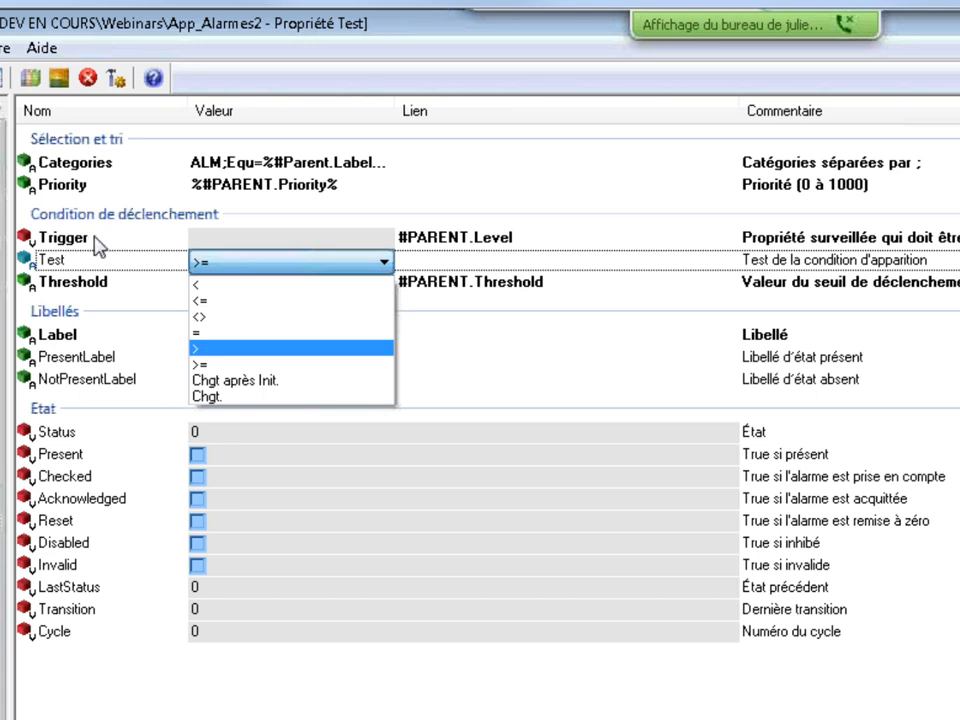
key("Escape")
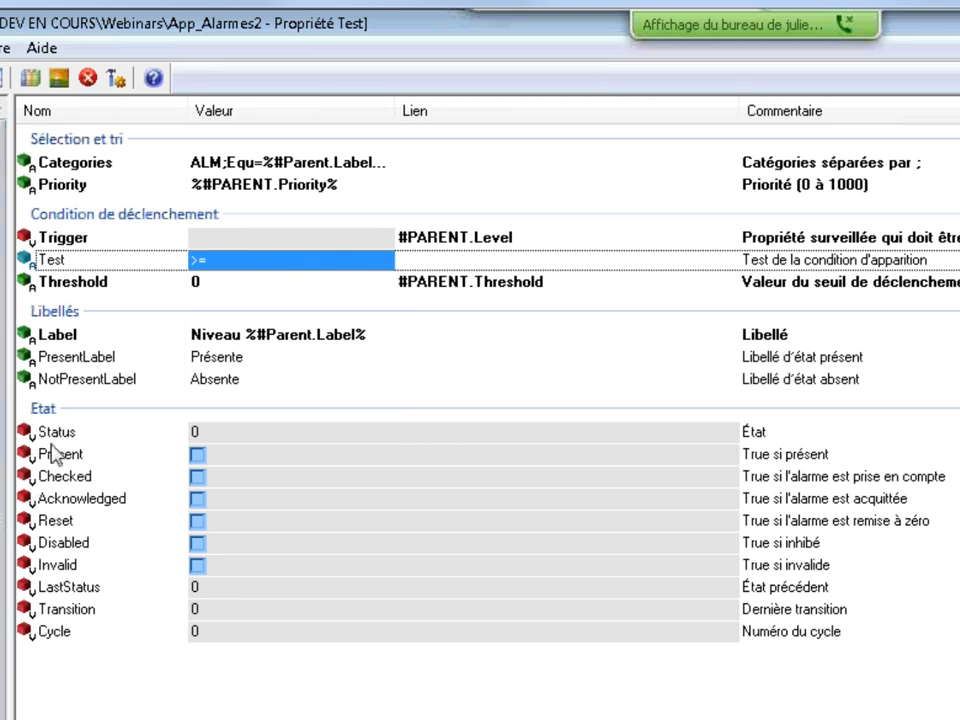
mouse_move(44, 454)
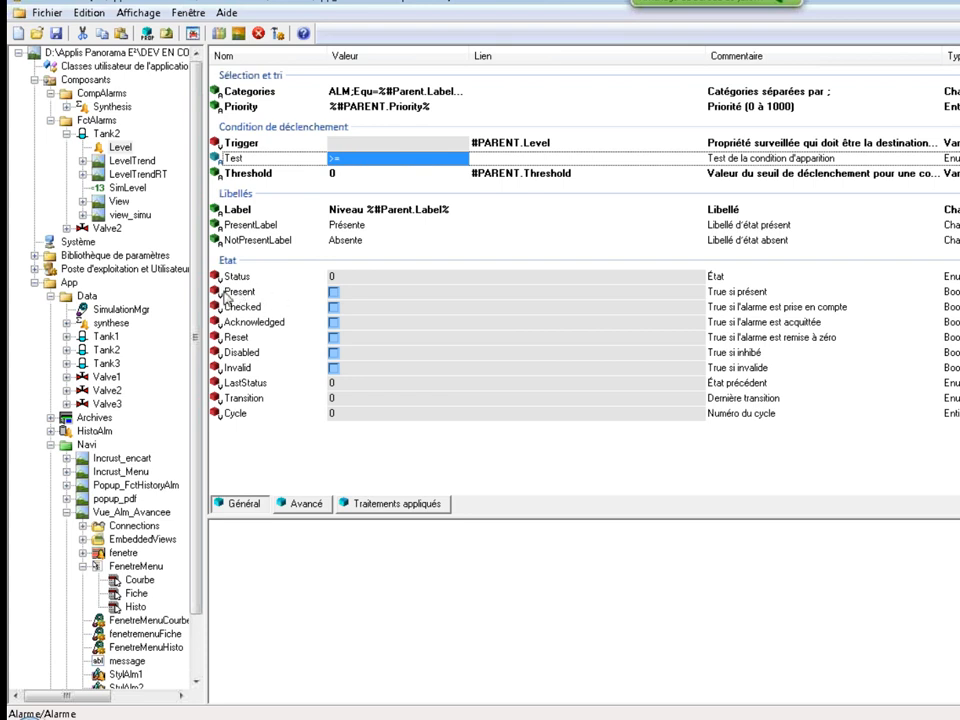
mouse_move(226, 295)
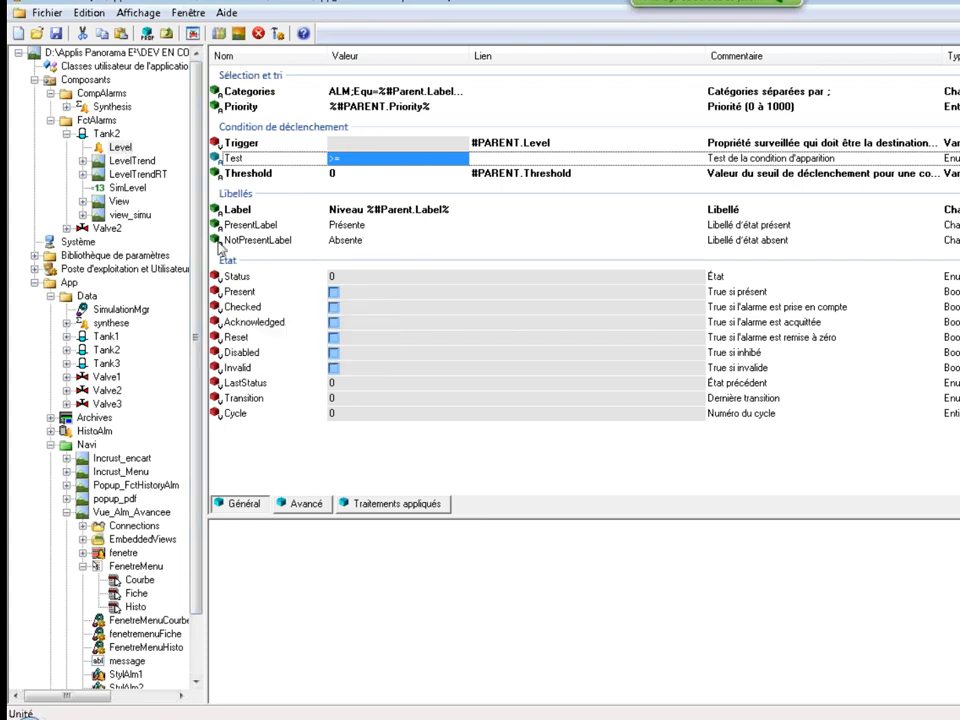
Display the Vue_Alm_Avancee view and widen its preview area beside the properties.
left_click_drag(197, 222, 195, 281)
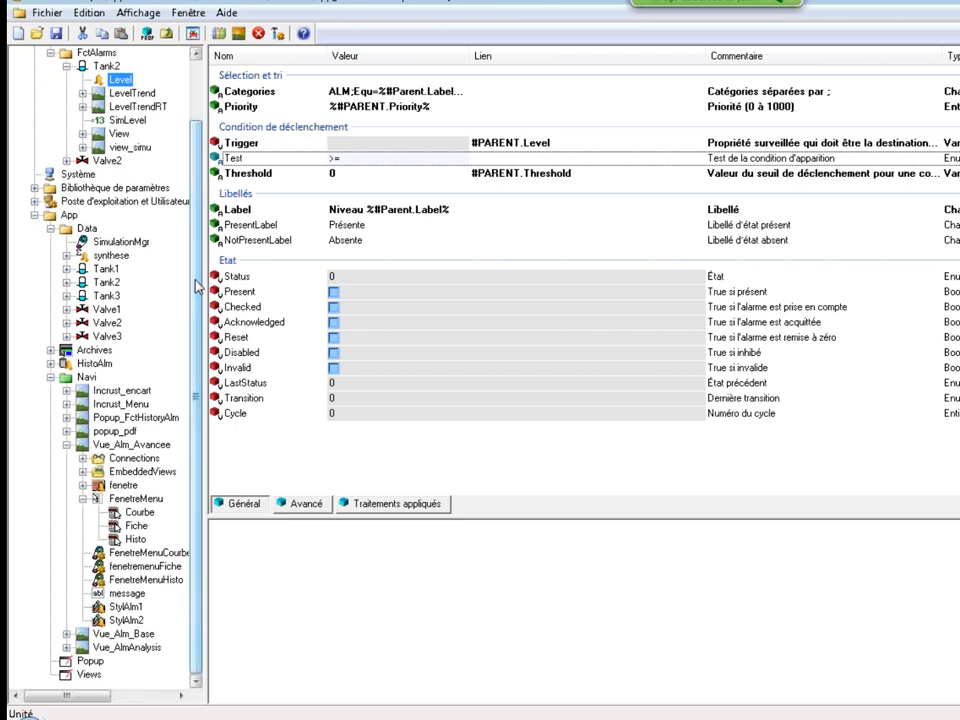
double_click(133, 446)
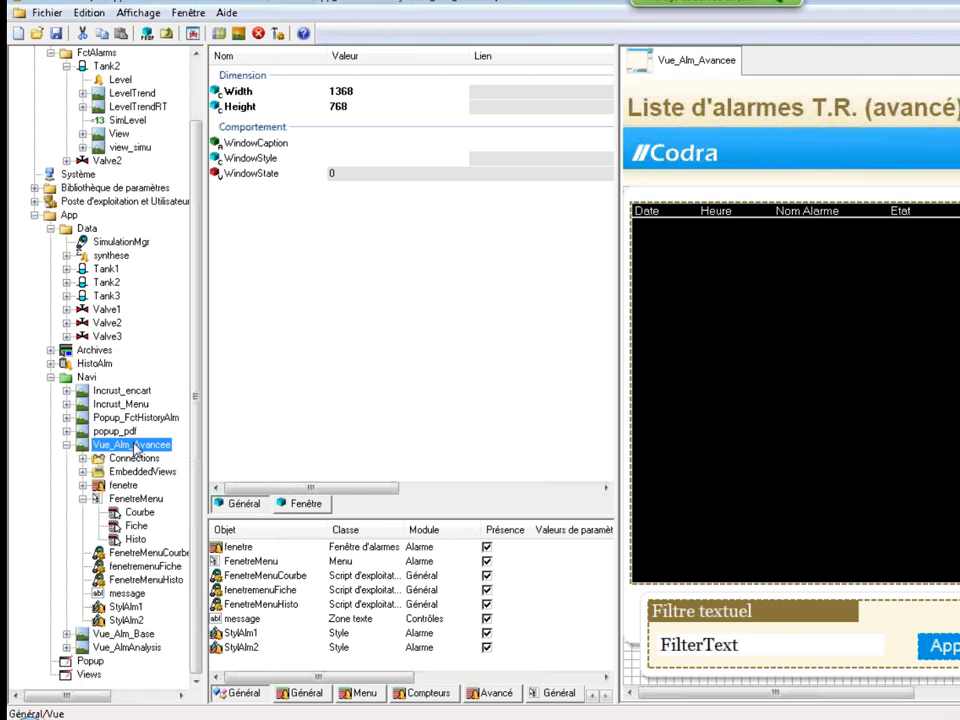
left_click(628, 357)
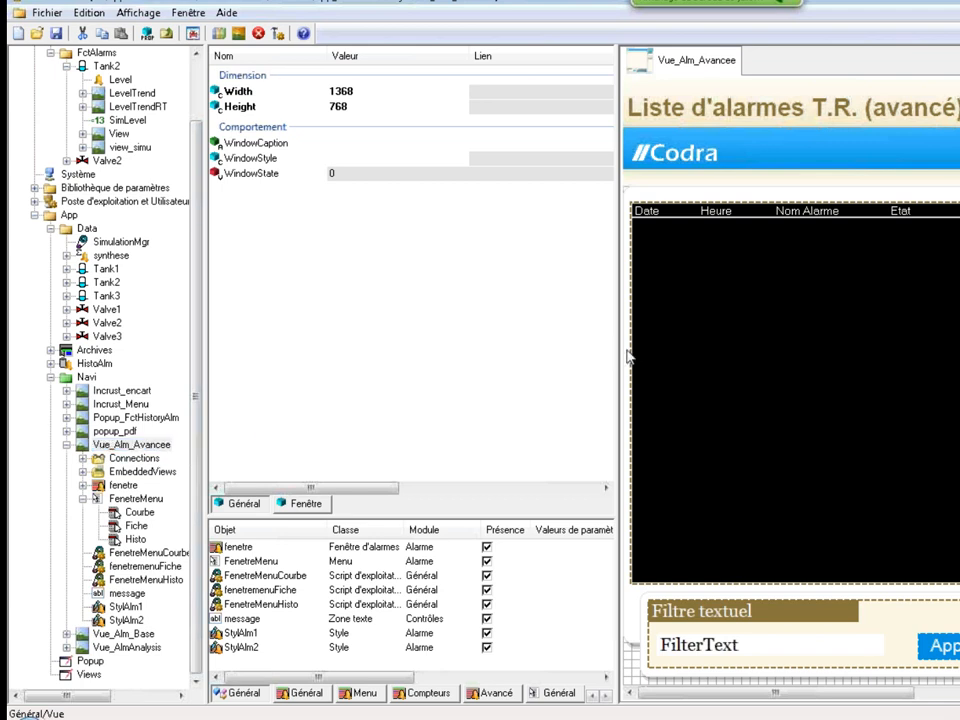
left_click_drag(628, 357, 426, 360)
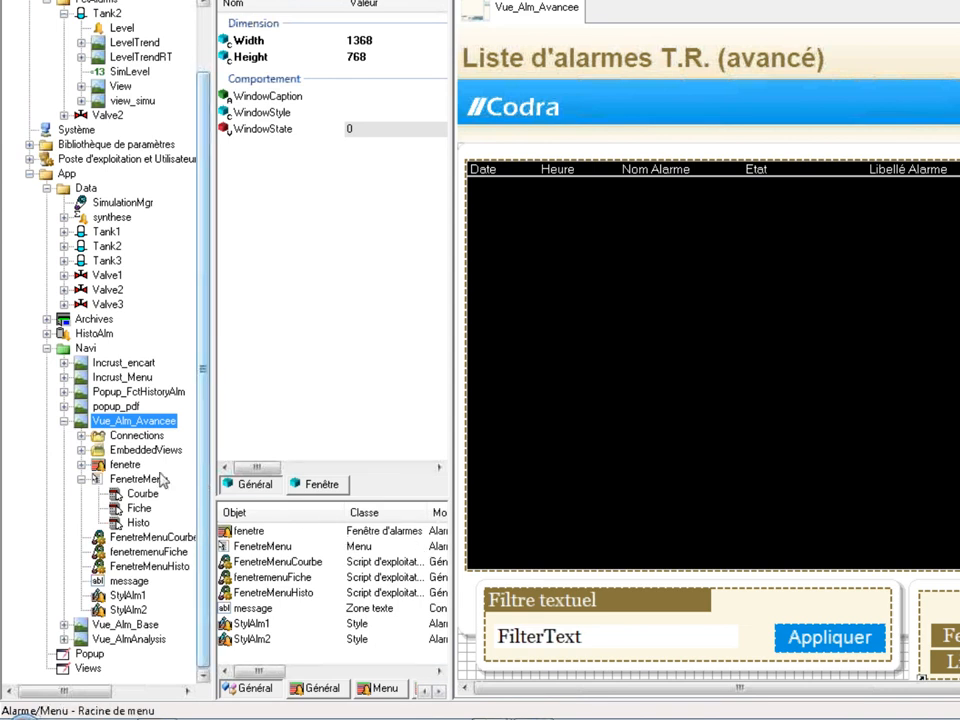
Examine the counter, priority and alarm appearance properties of the fenetre alarm window in Vue_Alm_Avancee.
left_click(125, 465)
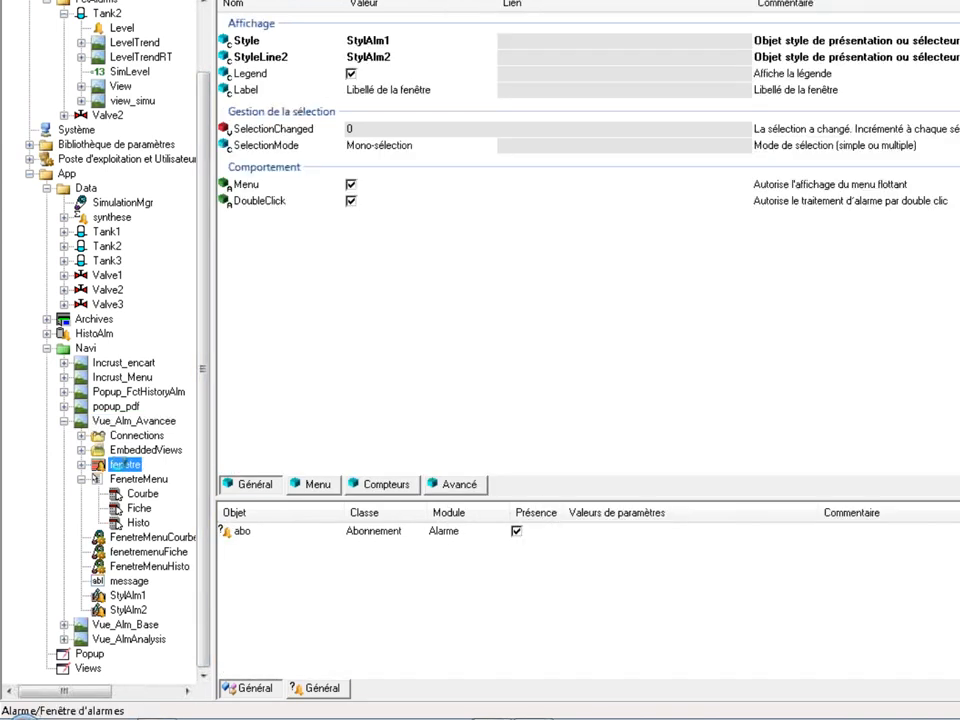
left_click(386, 486)
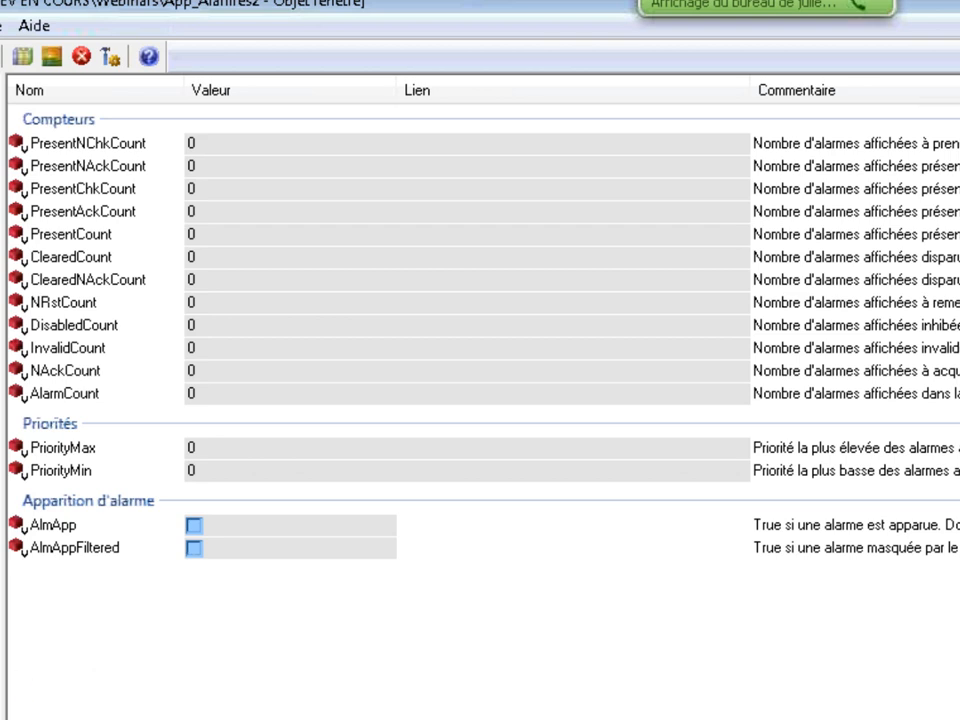
left_click(107, 444)
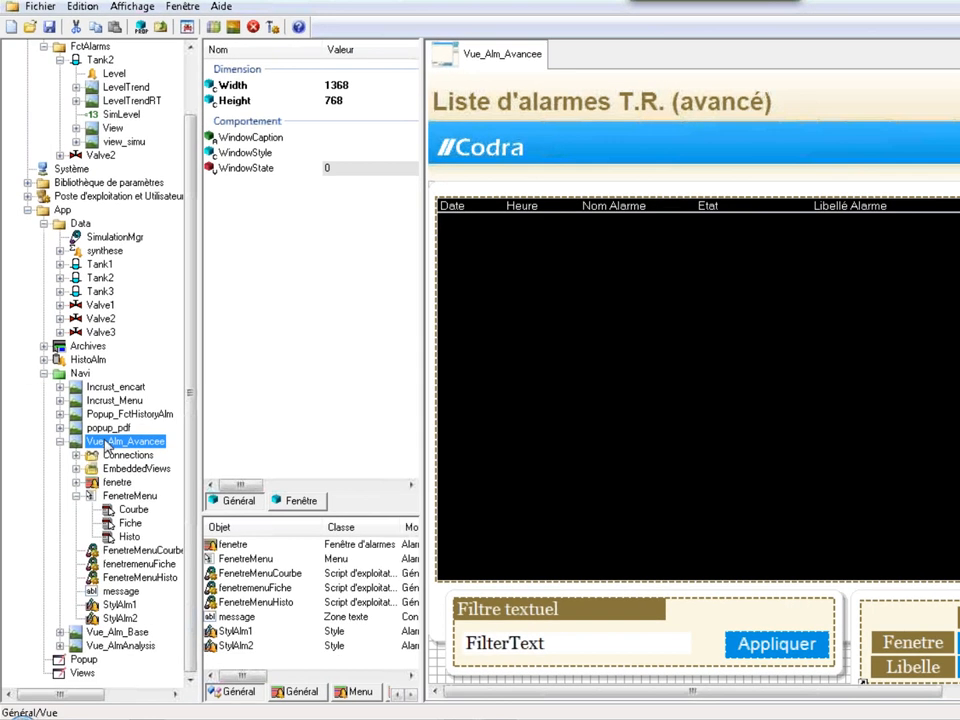
left_click(116, 482)
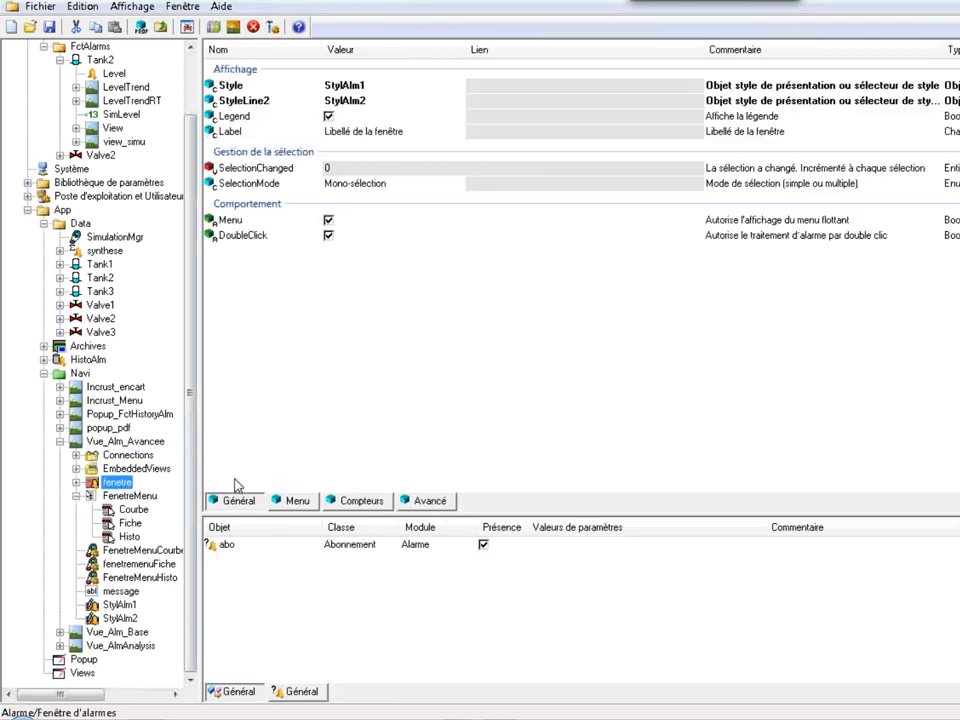
left_click(362, 500)
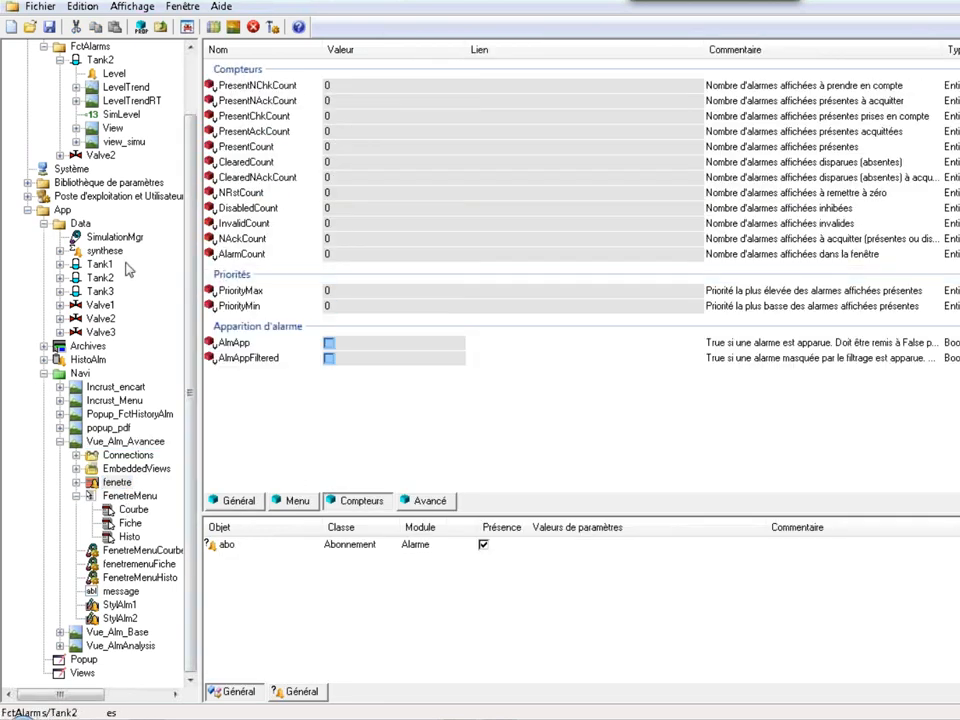
Expand the synthese object under Data and examine the properties of its Synthesis object.
left_click(100, 252)
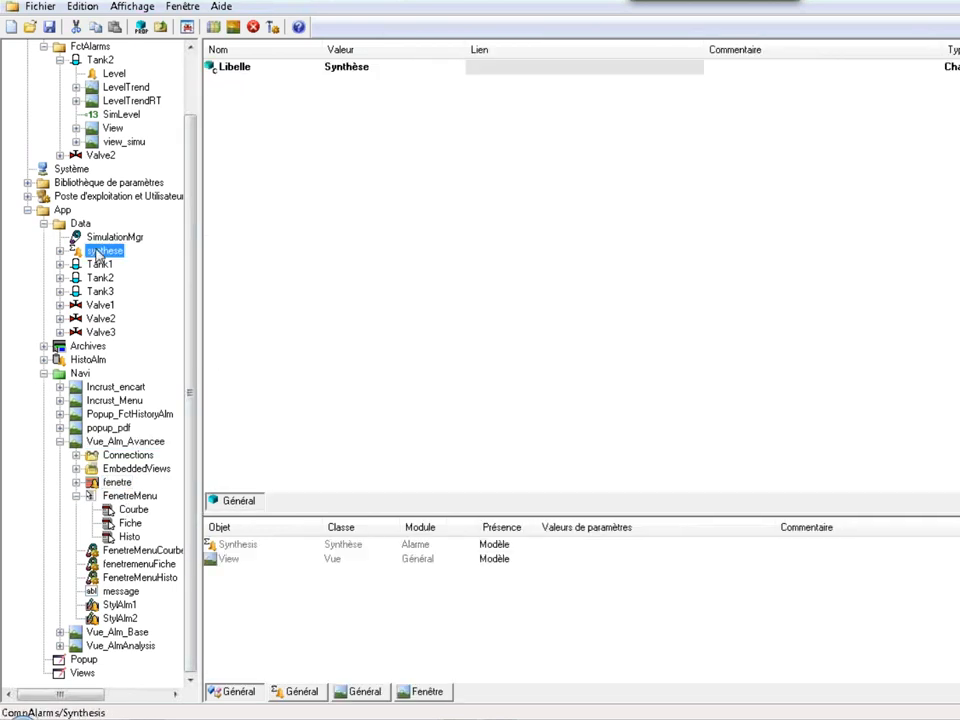
left_click(61, 253)
left_click(135, 270)
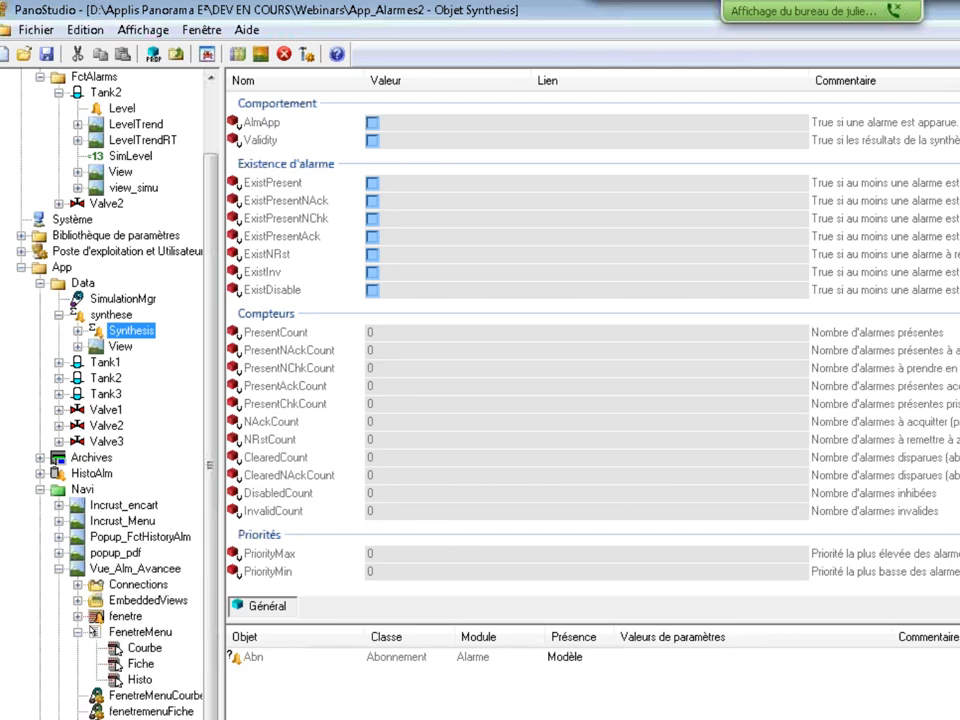
Switch to the Panorama runtime, display the basic alarm view and raise the Cuve 1 threshold to about 76.
key("alt+Tab")
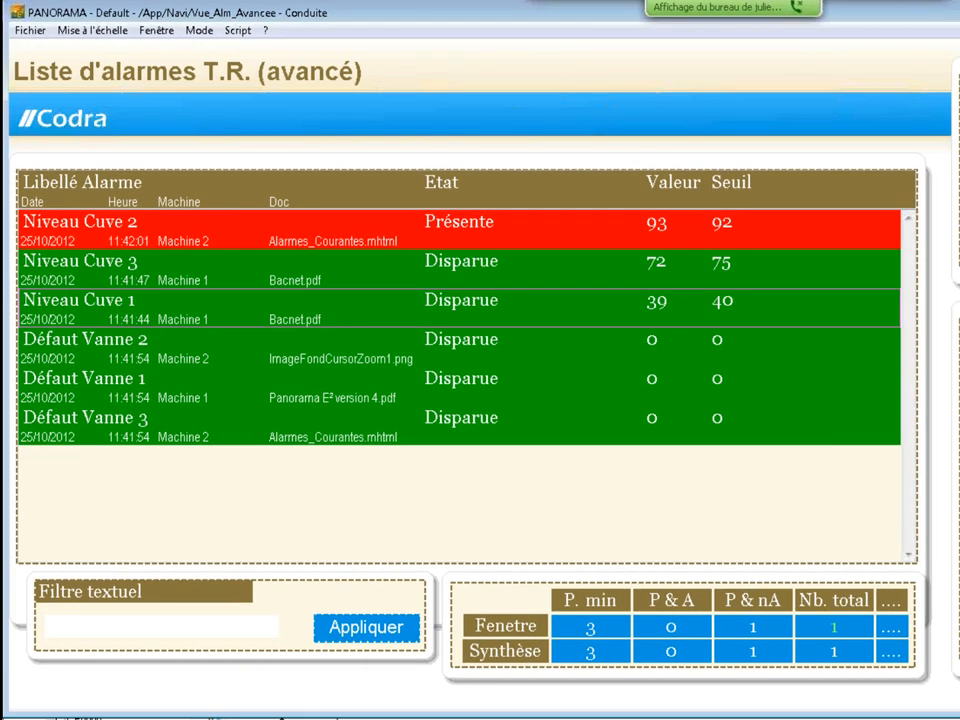
left_click(956, 155)
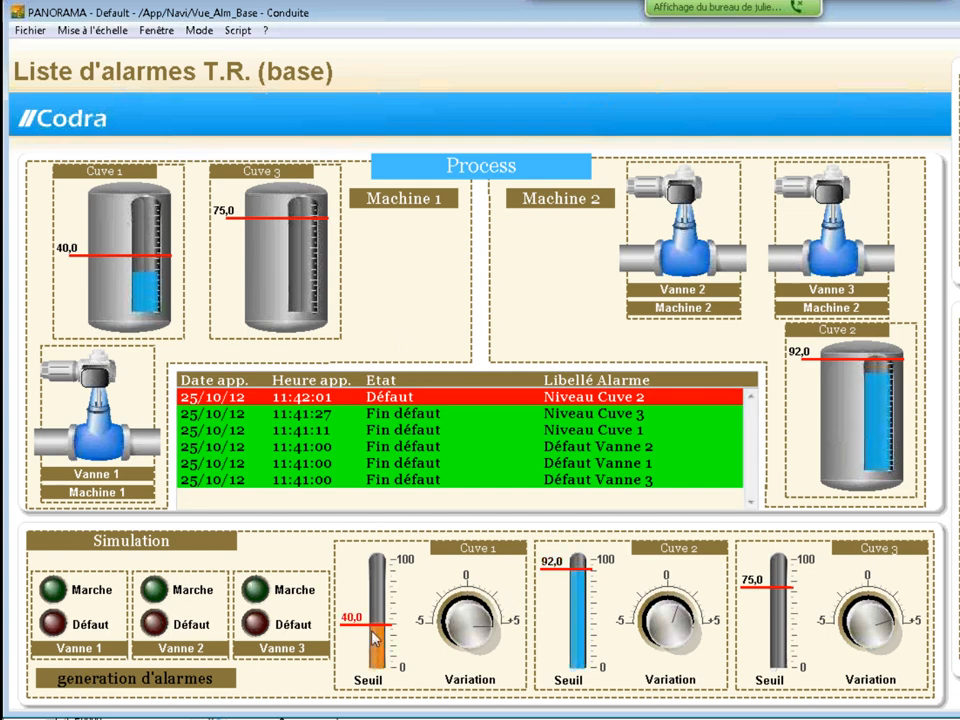
left_click_drag(348, 624, 358, 587)
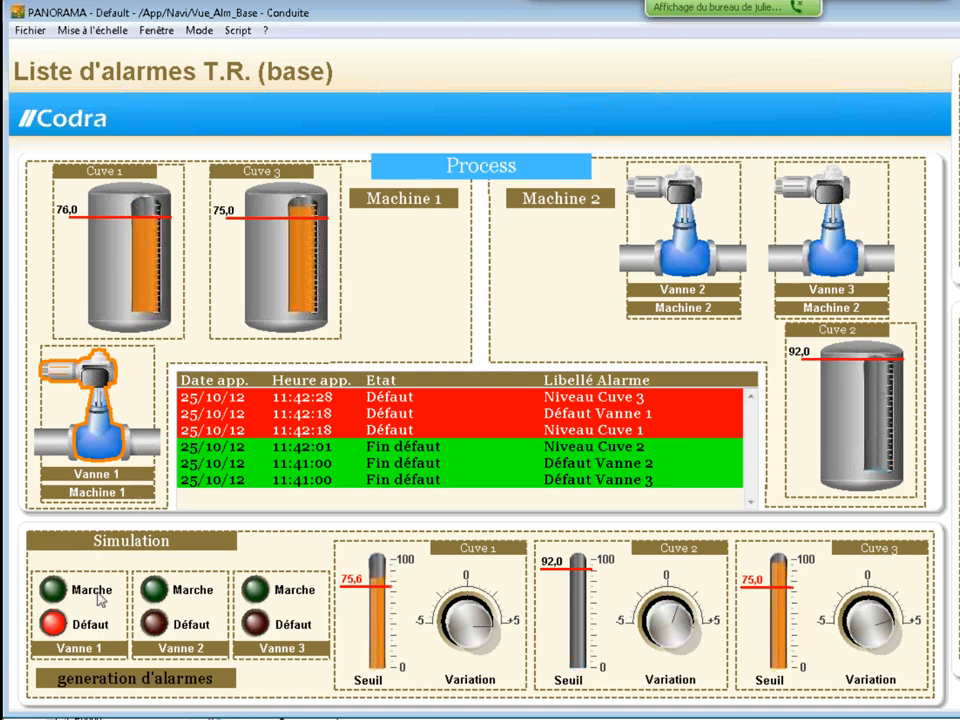
Toggle the Marche and Défaut simulation states of Vanne 1.
left_click(59, 597)
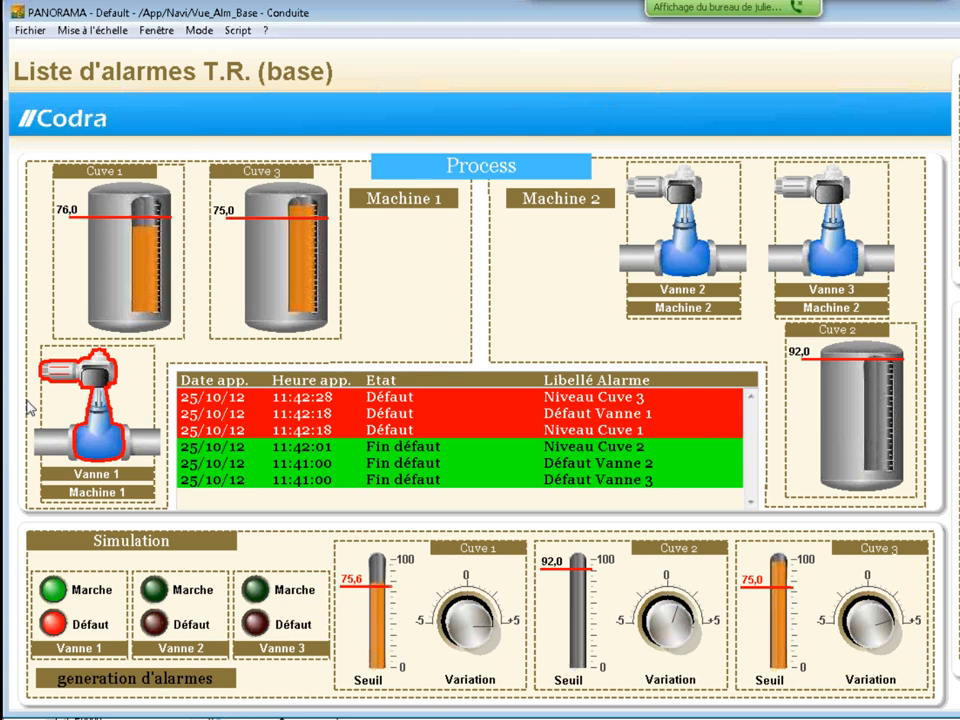
left_click(62, 626)
left_click(64, 601)
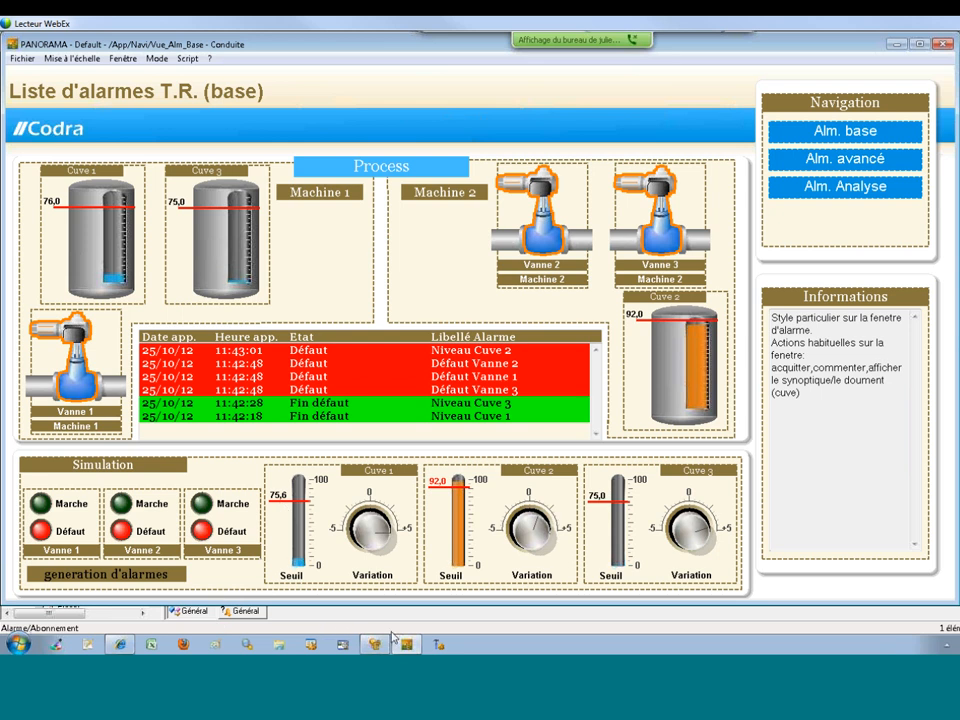
Open the real-time level curve of Cuve 3 and move its window over the Process area.
mouse_move(375, 644)
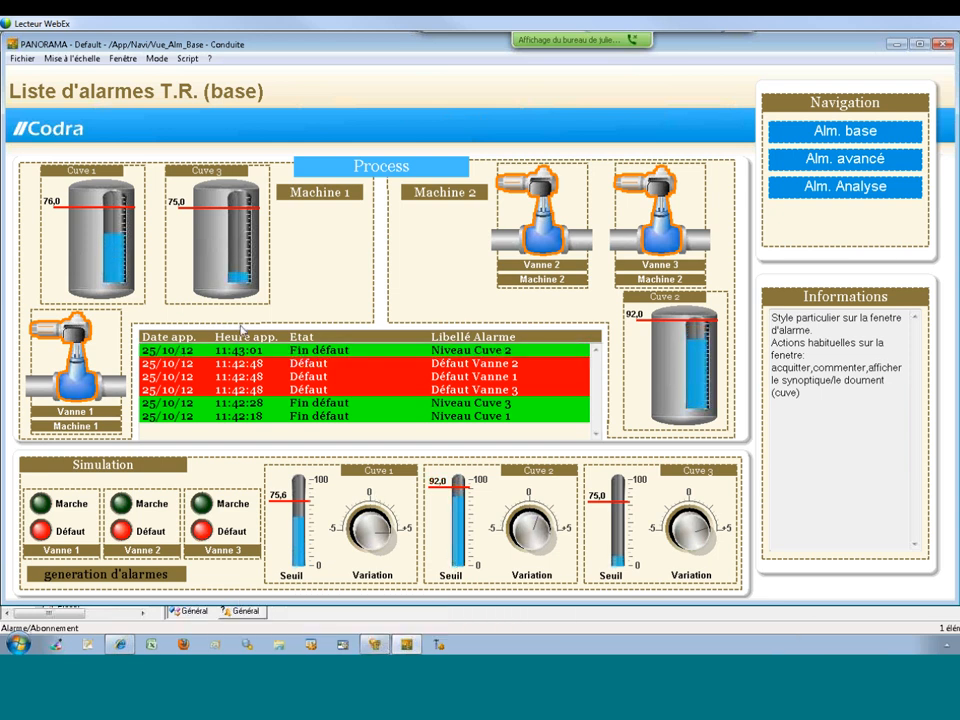
left_click(208, 260)
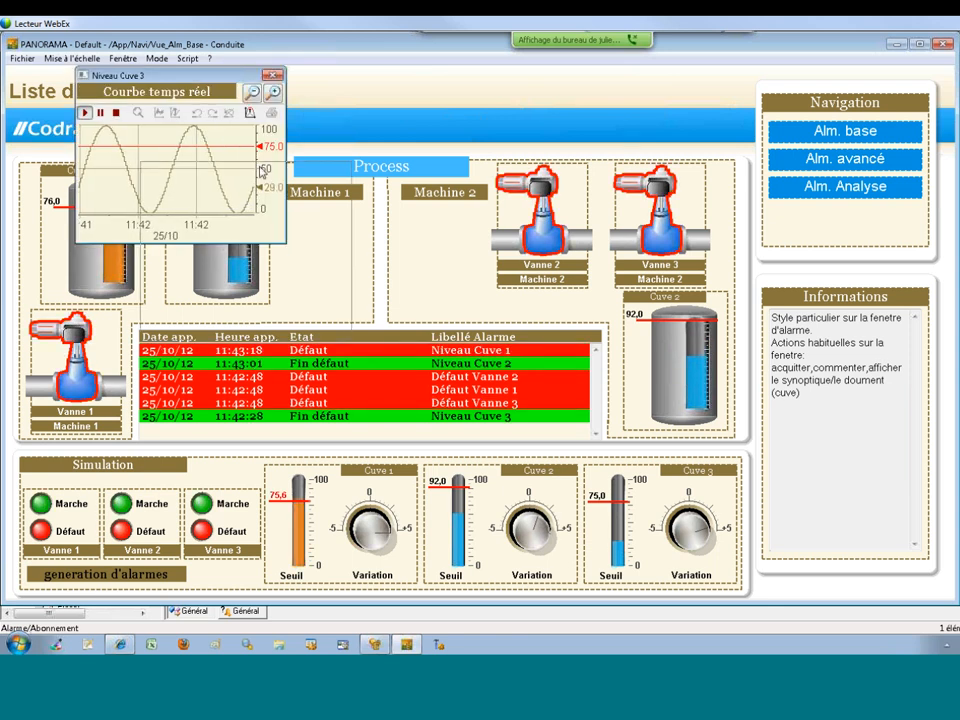
left_click_drag(196, 76, 262, 172)
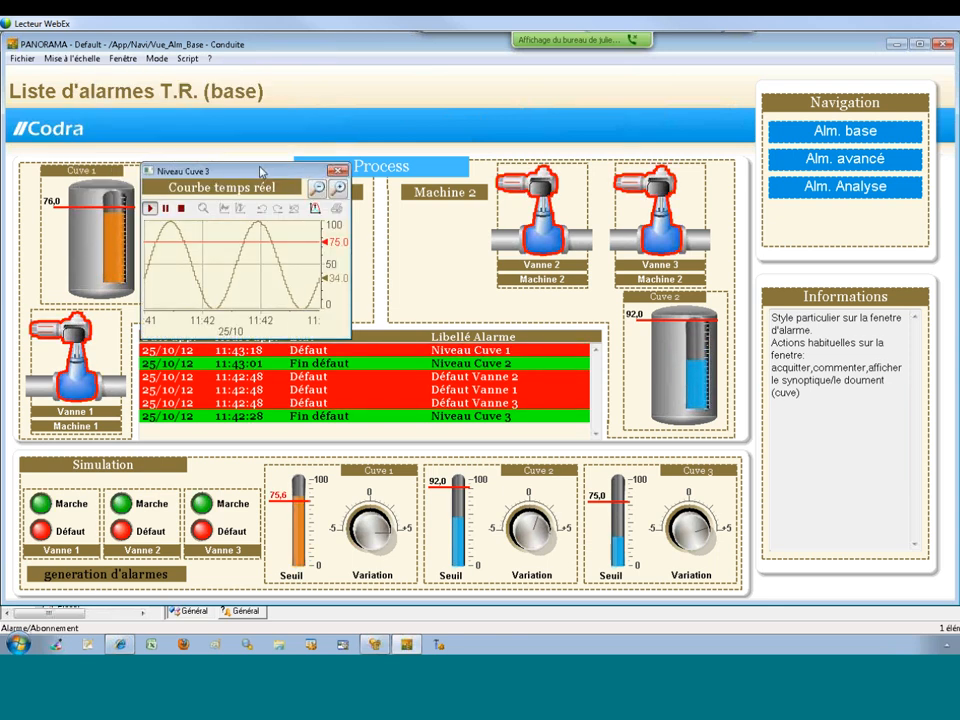
Enlarge the Niveau Cuve 3 curve window by two zoom levels, shrink it by two, and move it over the tanks.
left_click(340, 190)
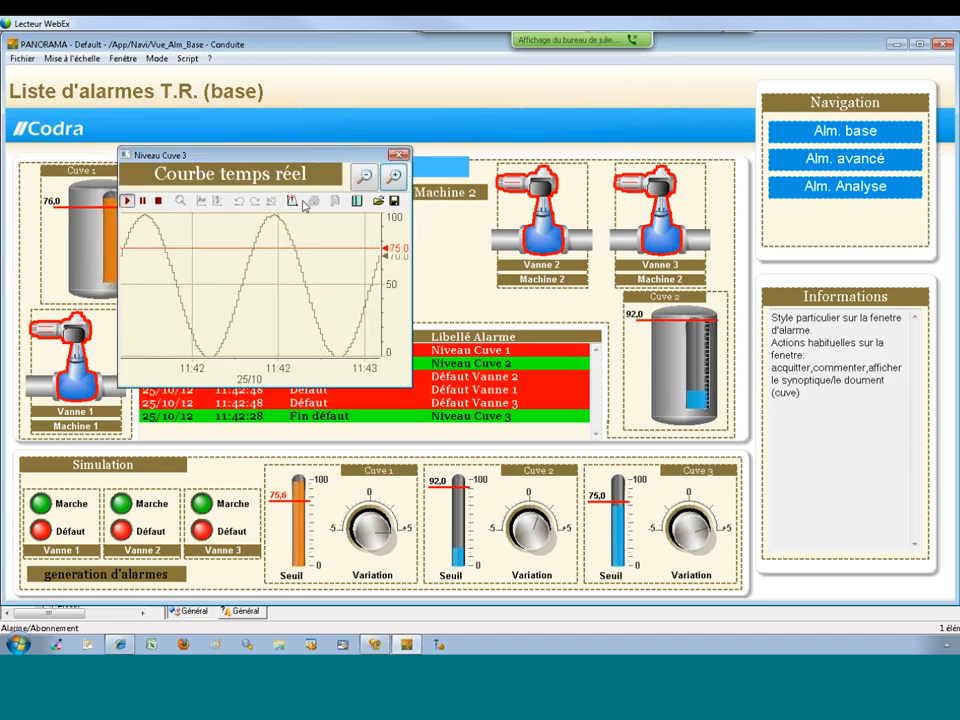
left_click(392, 178)
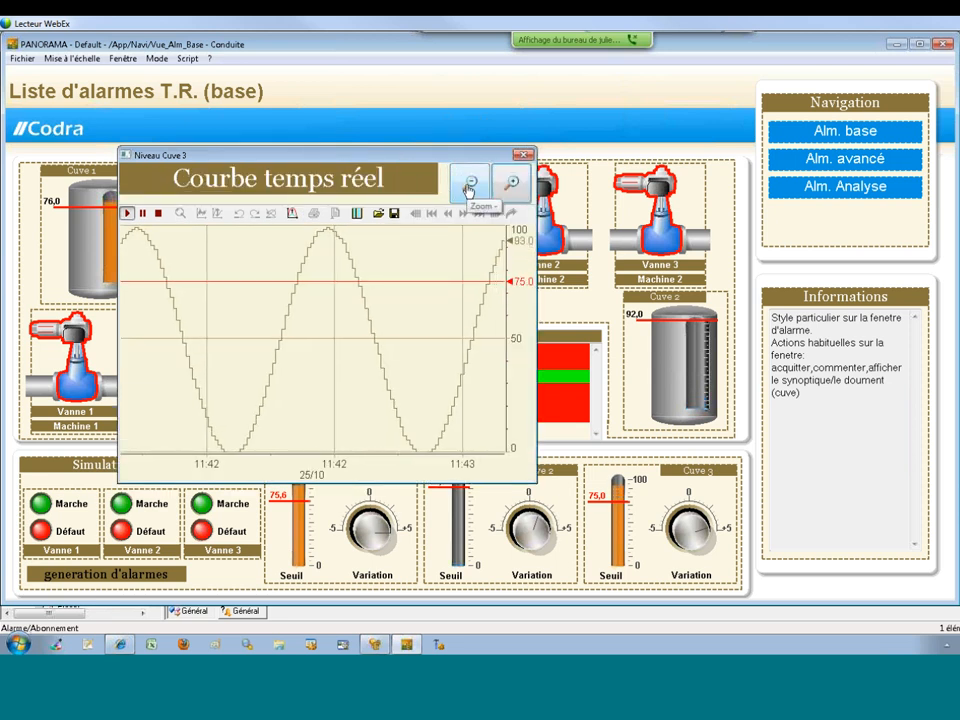
left_click(469, 188)
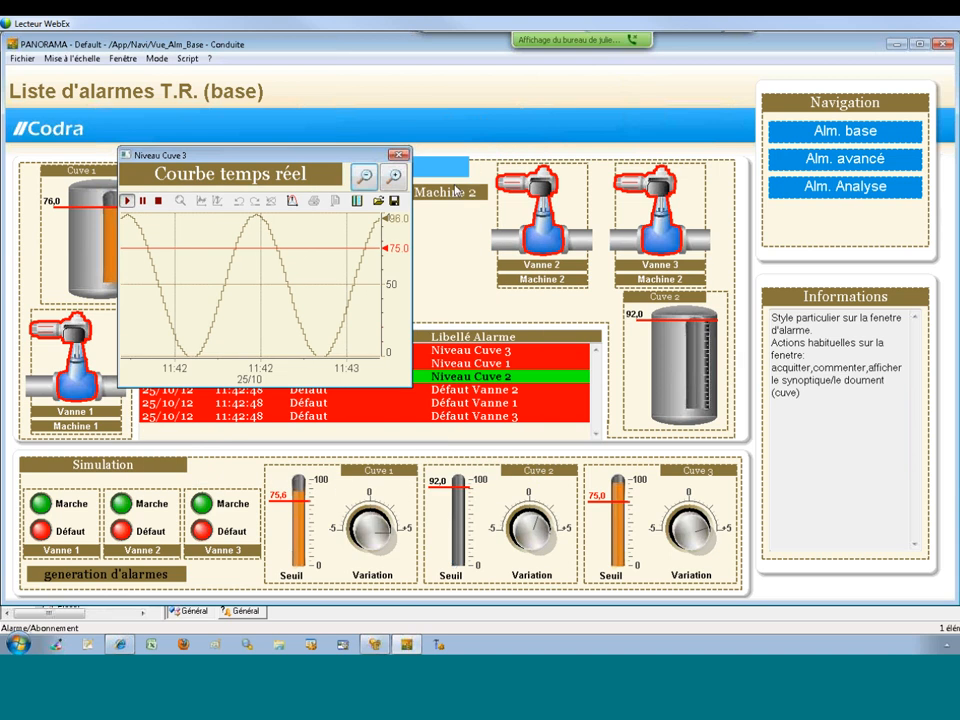
left_click(355, 183)
left_click_drag(235, 156, 202, 119)
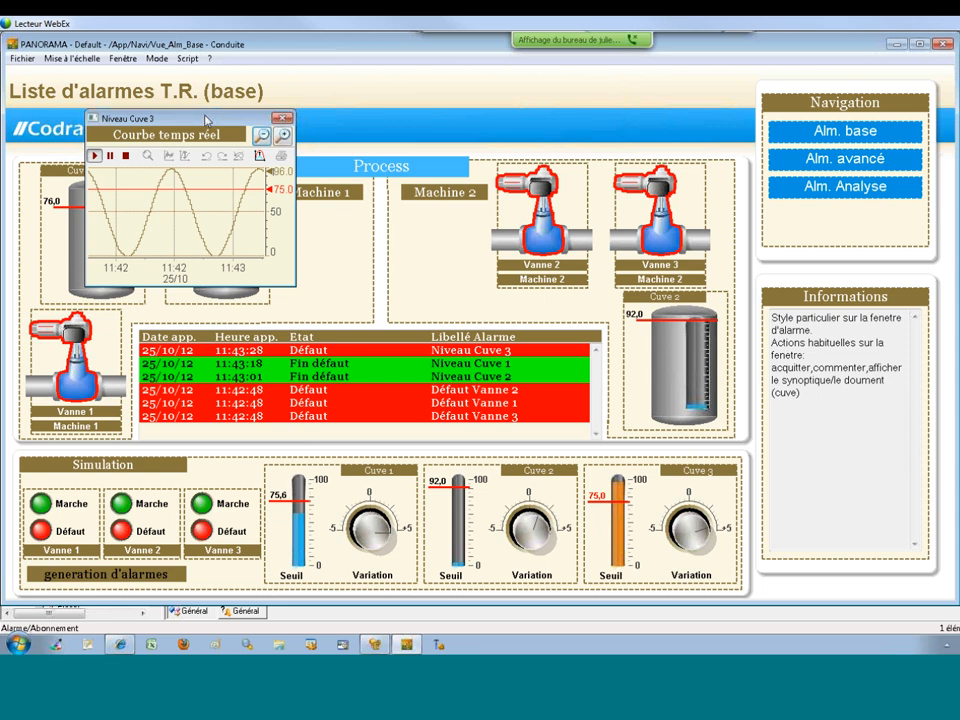
Enlarge the Niveau Cuve 3 curve window by one zoom level and reposition it over the Process area, clear of Cuve 1.
left_click_drag(207, 121, 236, 180)
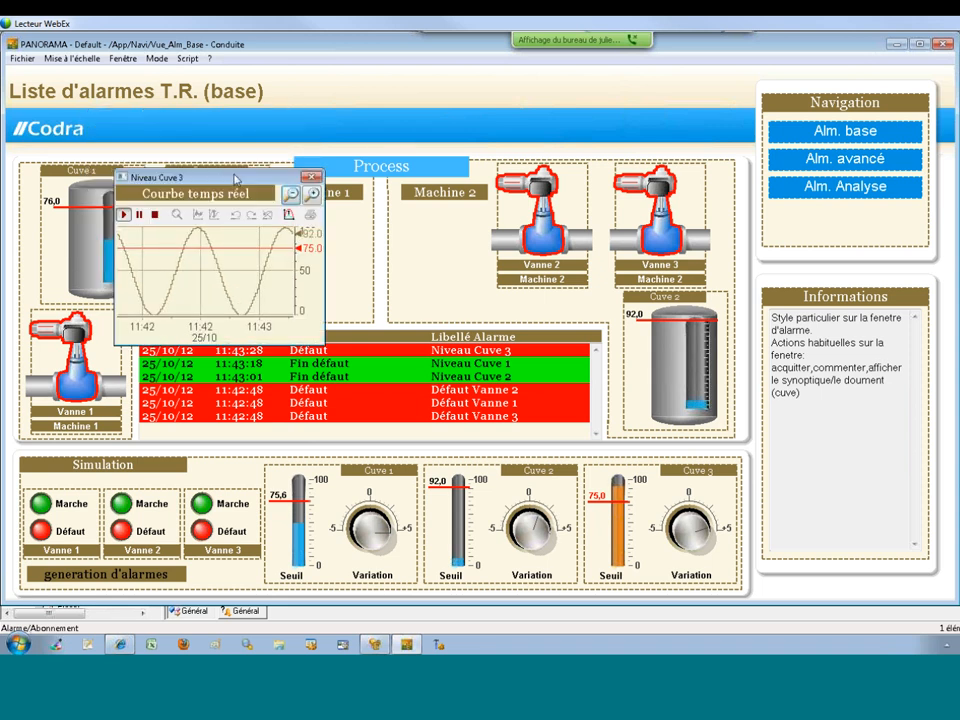
left_click(312, 194)
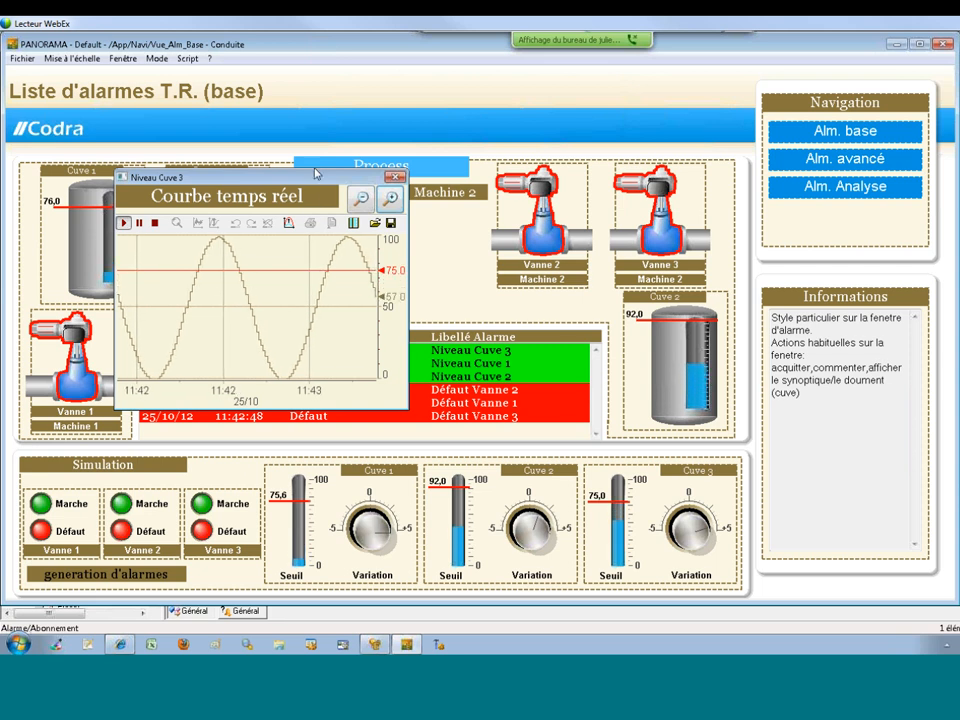
left_click_drag(310, 181, 282, 154)
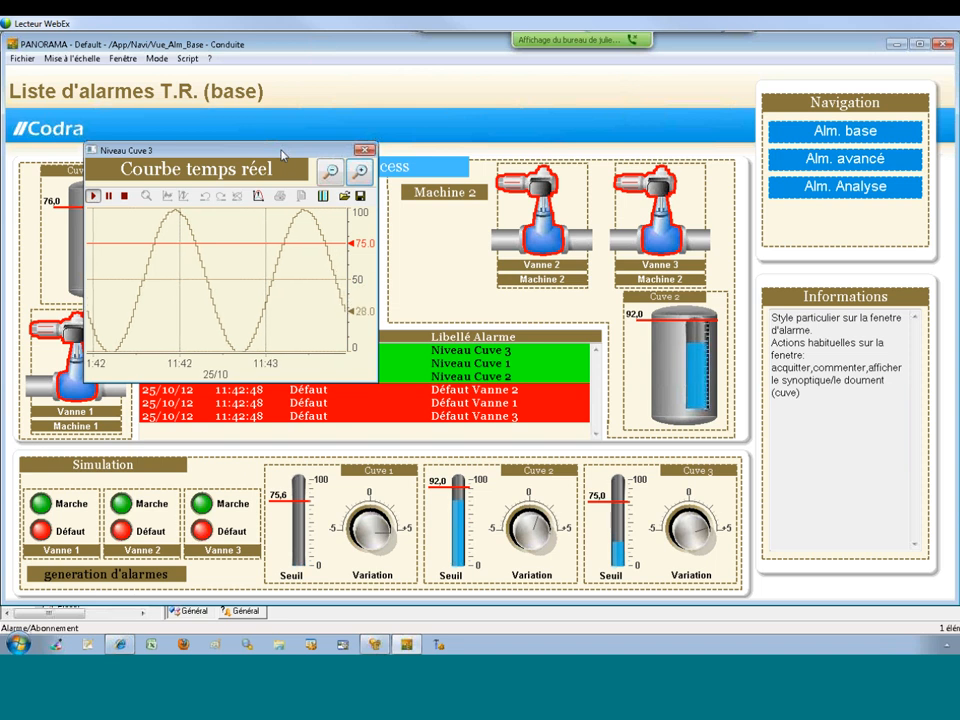
left_click_drag(286, 154, 375, 197)
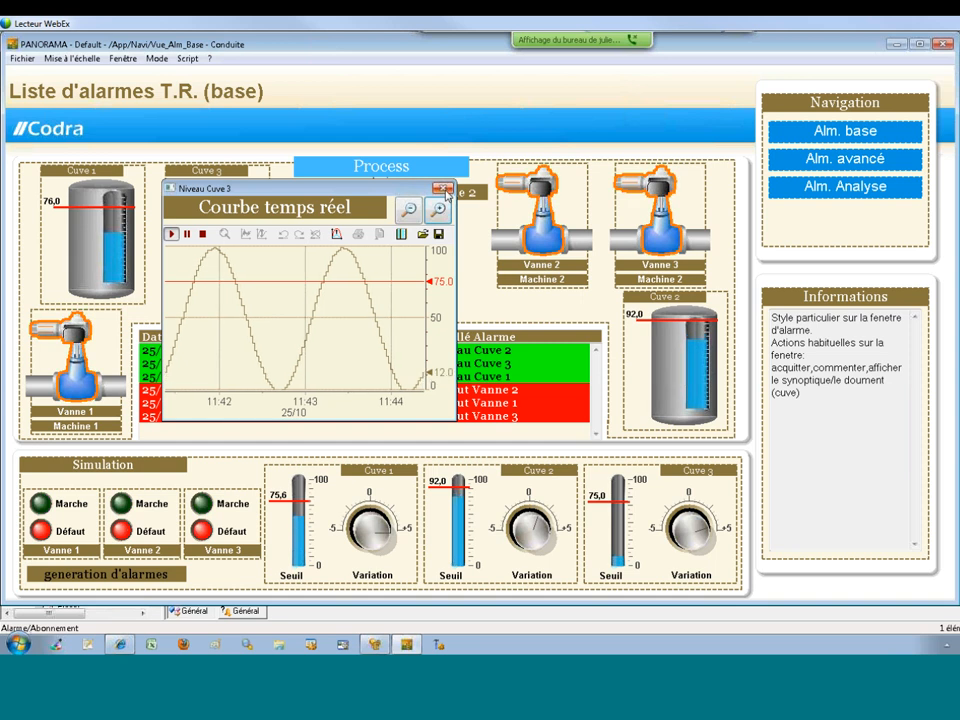
Switch to PanoStudio and display the popup_pdf view followed by the Popup_FctHistoryAlm view.
left_click(374, 644)
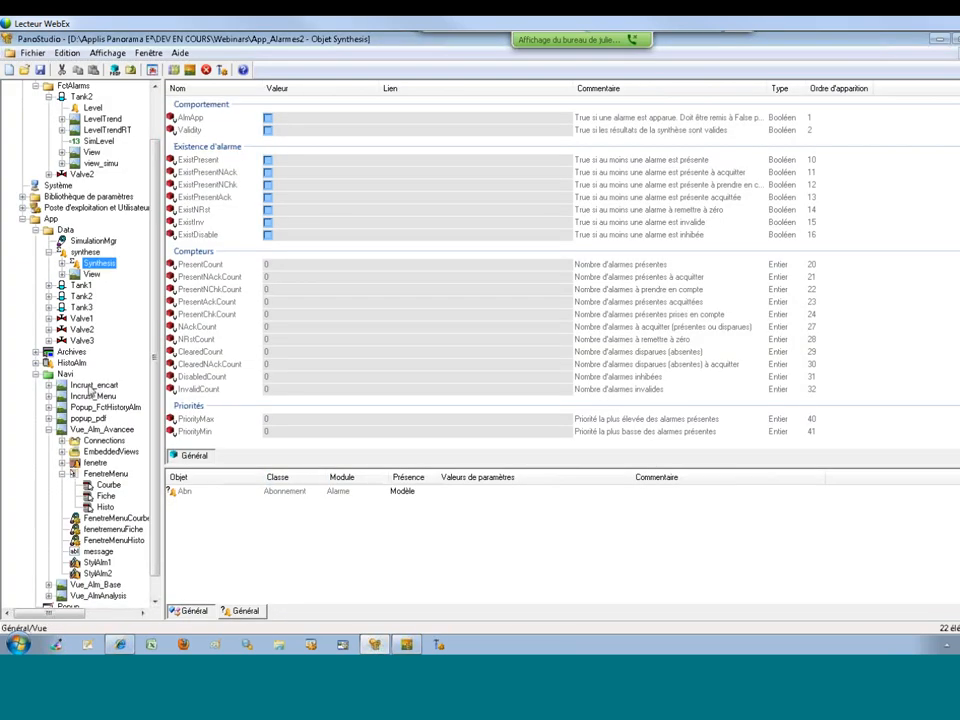
left_click(88, 418)
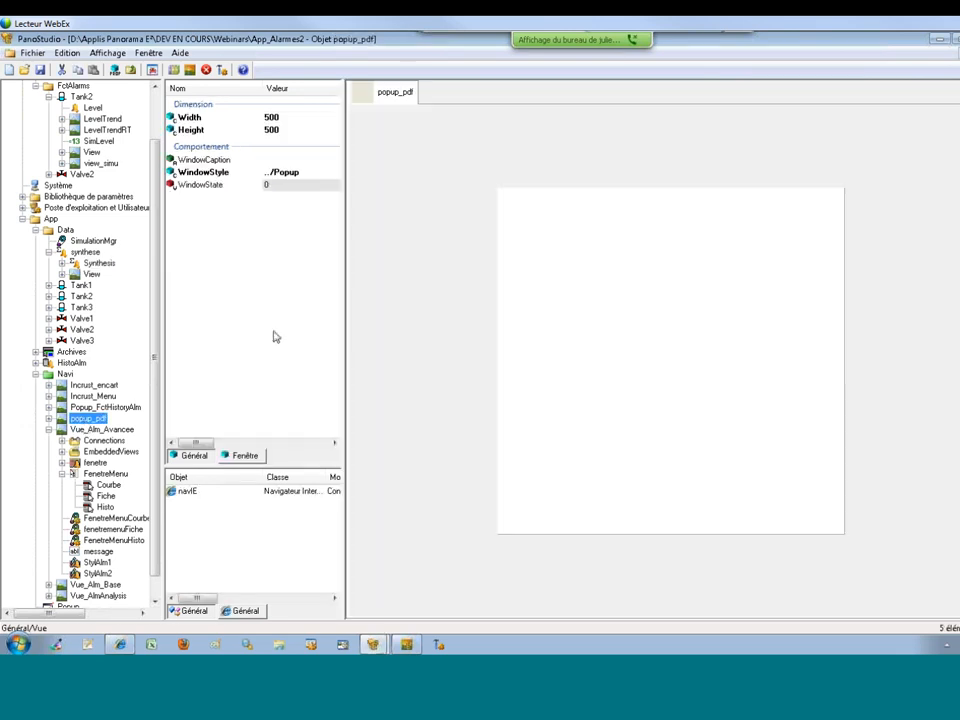
left_click(100, 408)
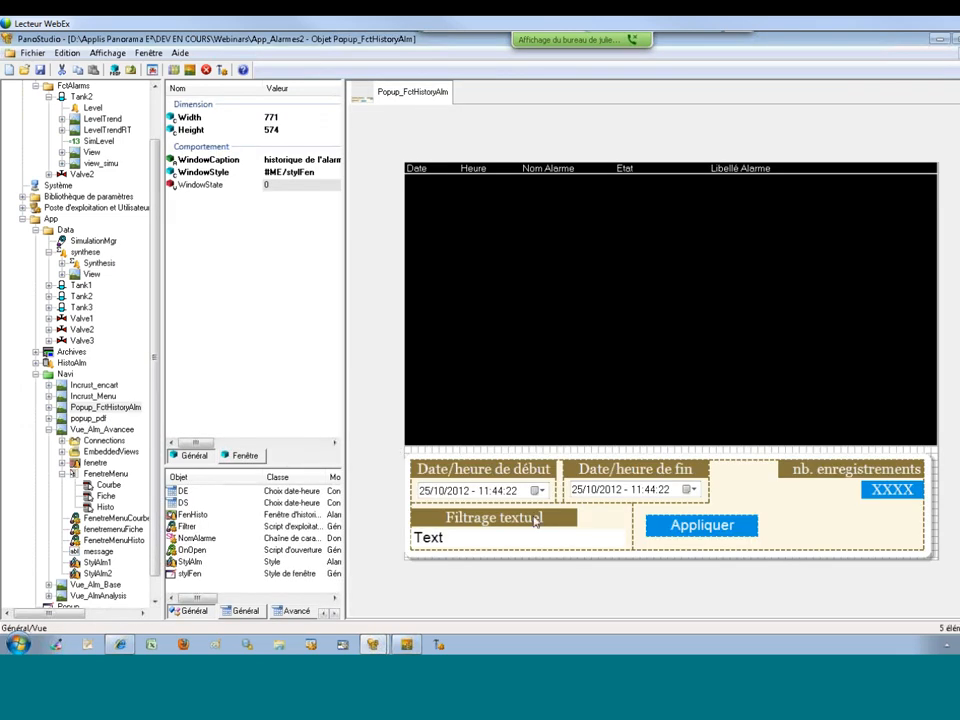
Open the properties of the Appliquer button group in Popup_FctHistoryAlm and bring their window over the view preview.
left_click(700, 523)
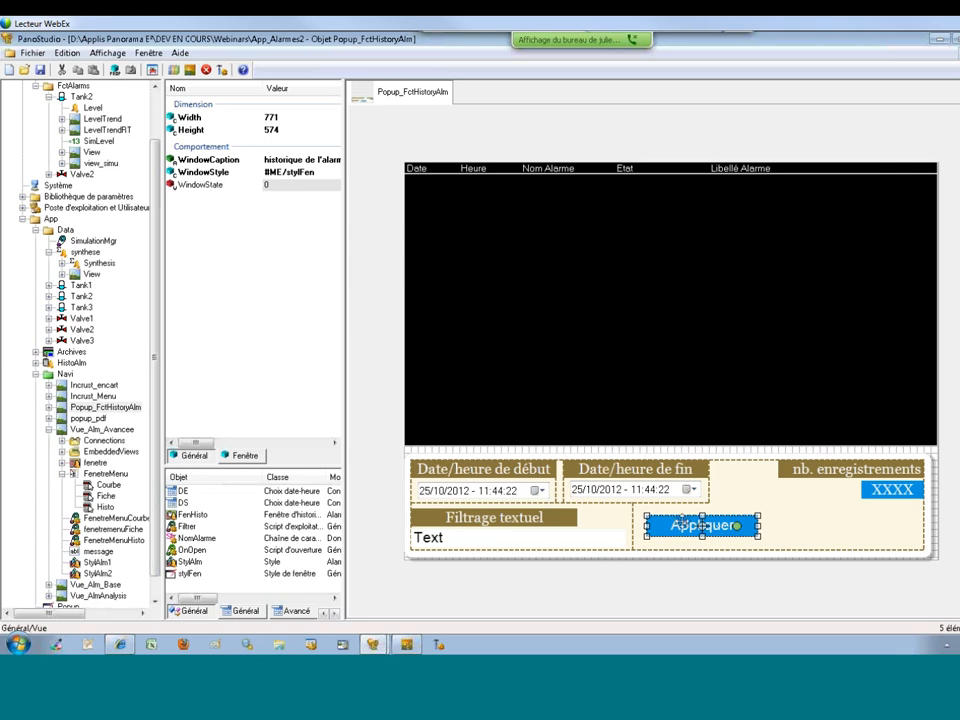
right_click(677, 516)
left_click(589, 646)
mouse_move(406, 647)
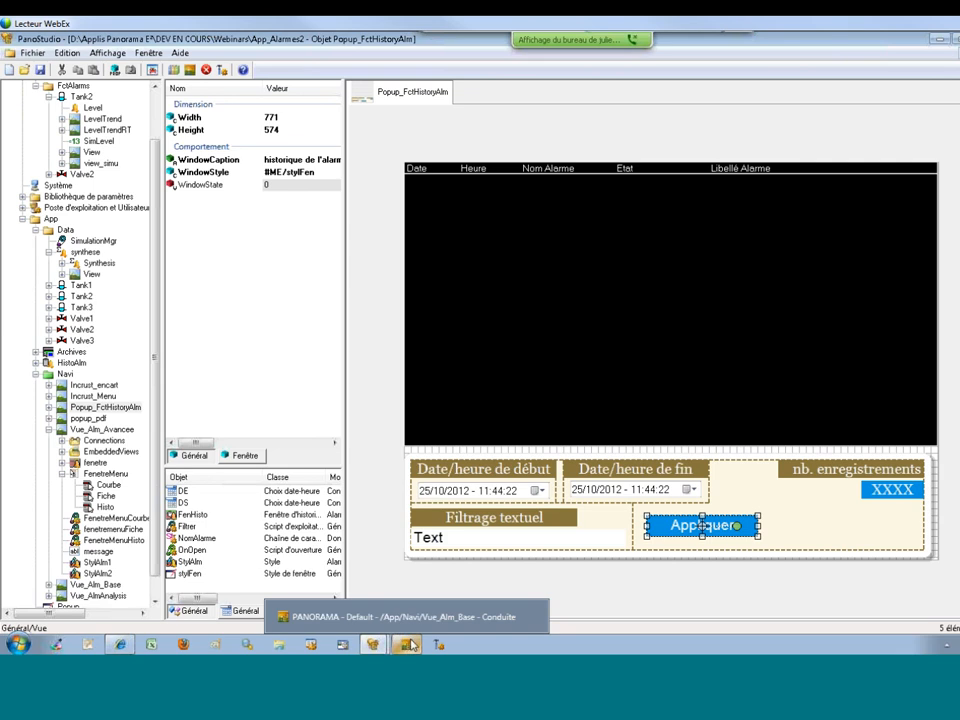
mouse_move(375, 647)
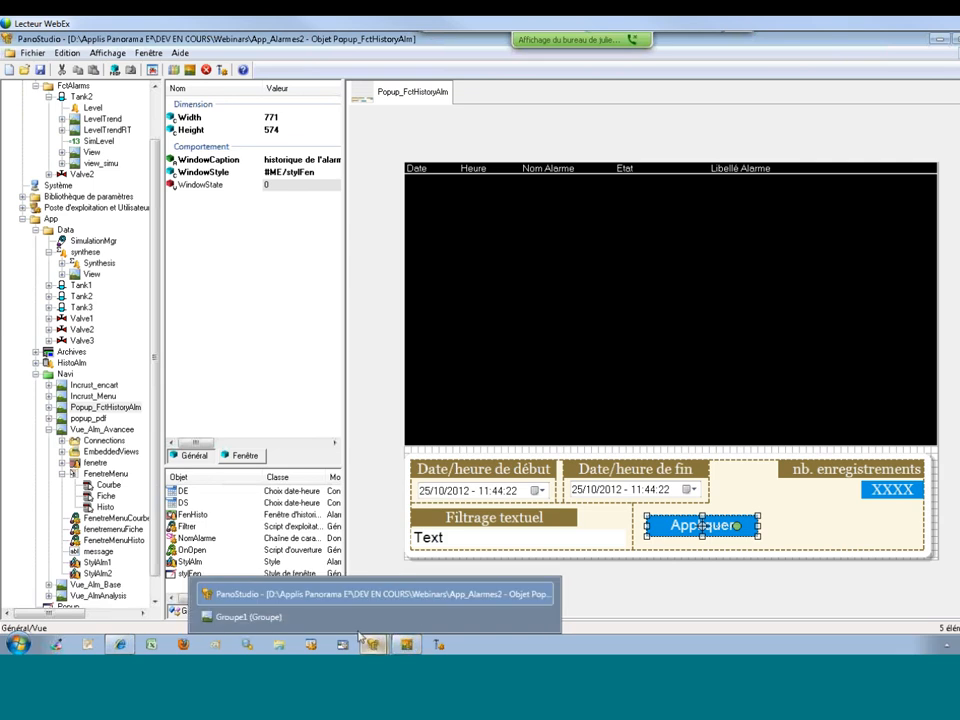
right_click(307, 621)
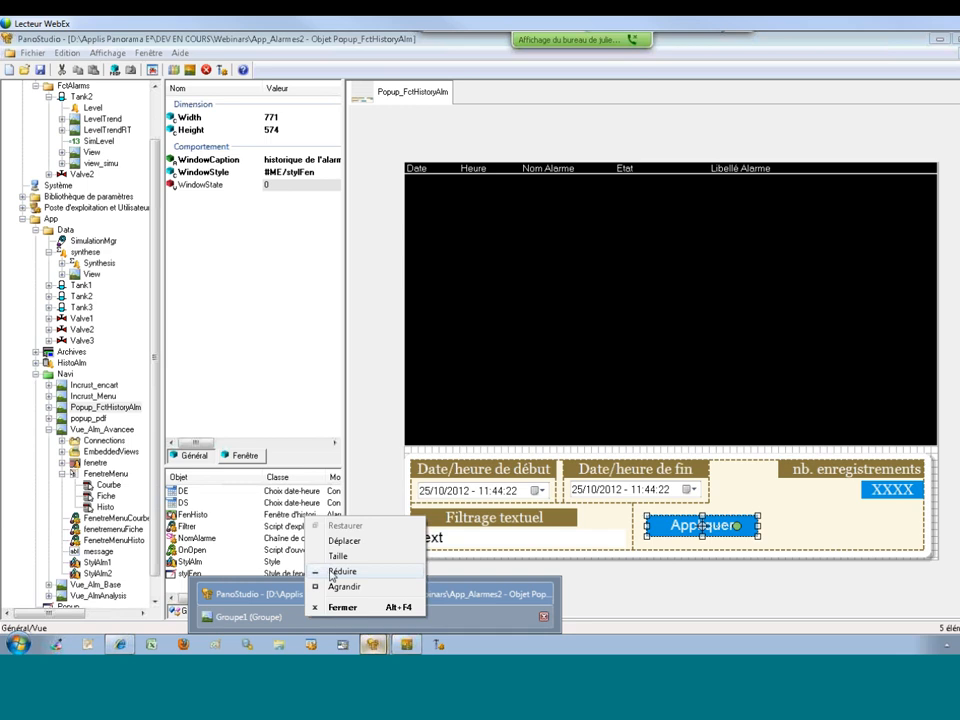
left_click(344, 540)
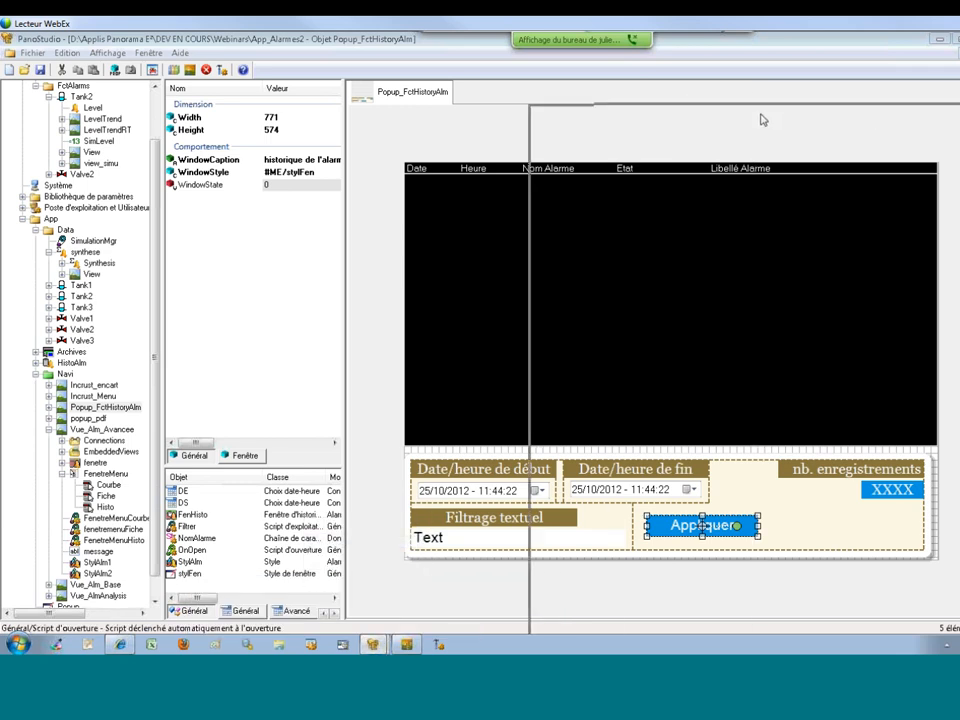
left_click(632, 139)
left_click_drag(632, 139, 630, 124)
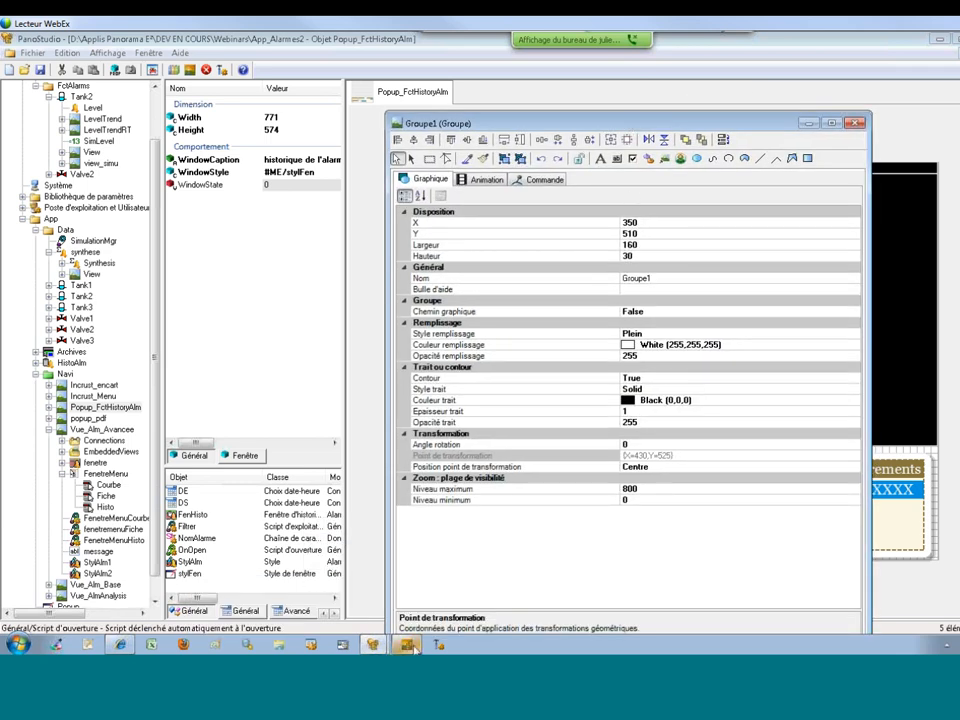
Switch to the Panorama runtime, close the Niveau Cuve 3 curve and show the actions available for the Défaut Vanne 2 alarm.
left_click(421, 648)
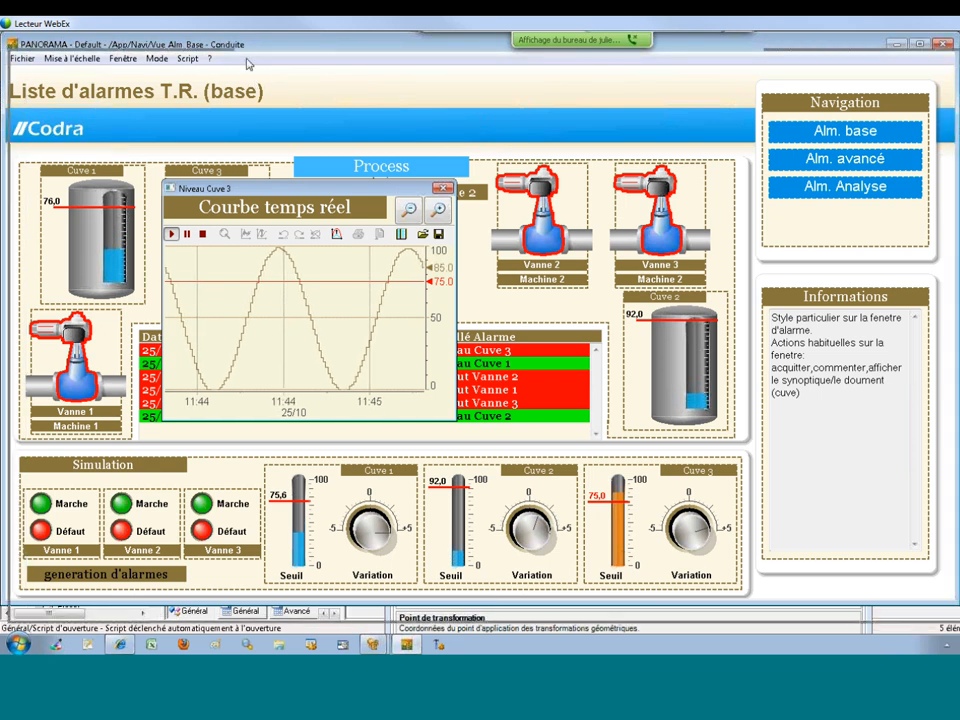
left_click_drag(250, 44, 248, 63)
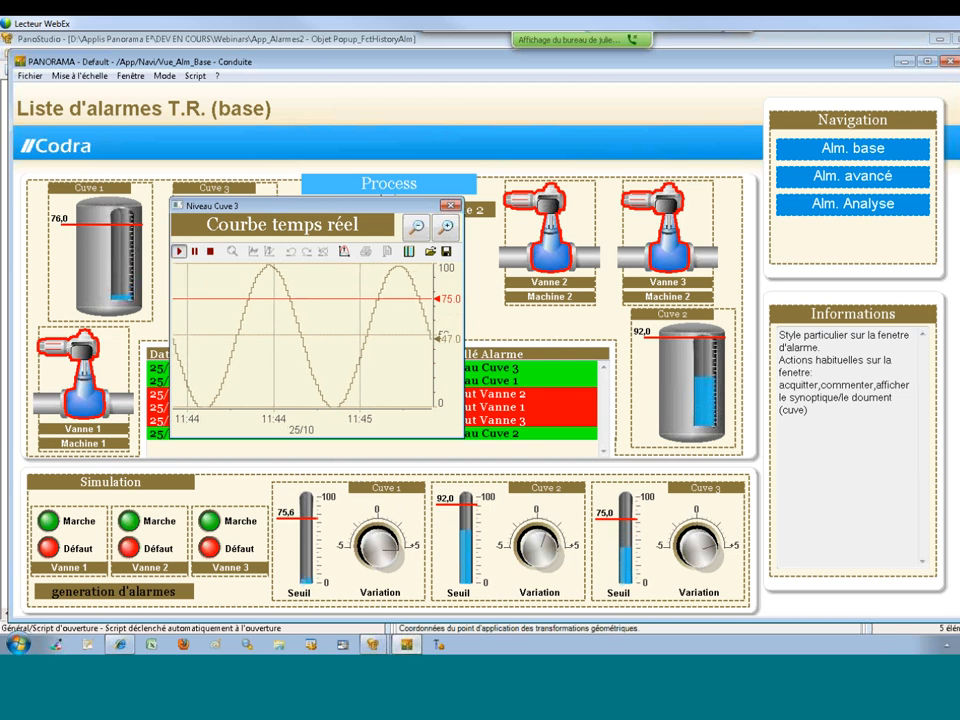
left_click(451, 207)
right_click(250, 396)
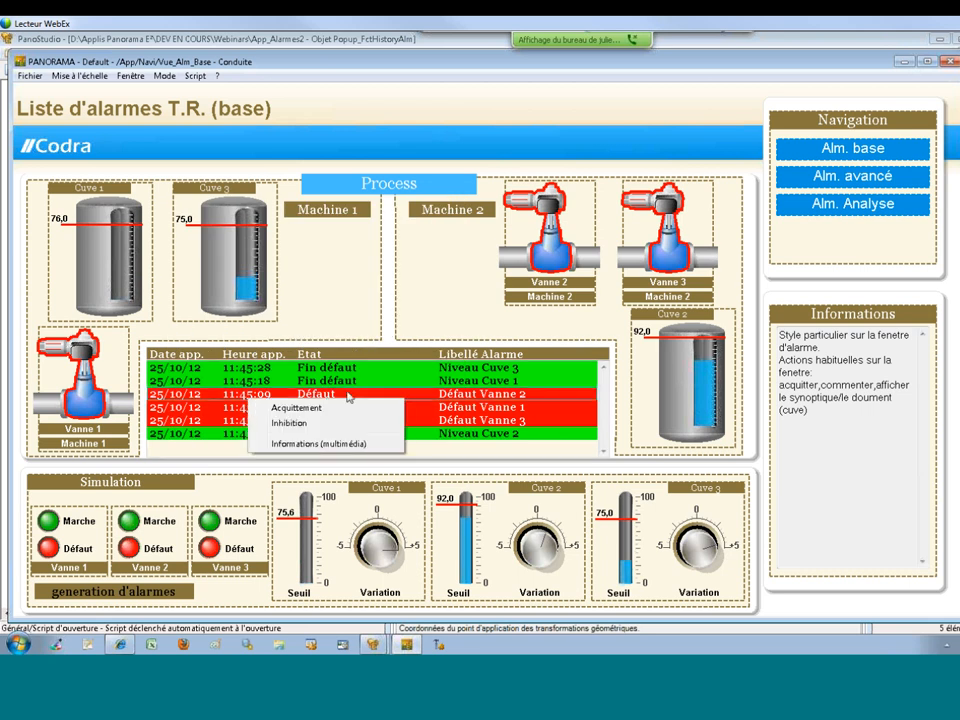
Display the advanced alarm view, open the fiche reflexe of the Défaut Vanne 1 alarm and move its PDF window over the page header.
left_click(835, 176)
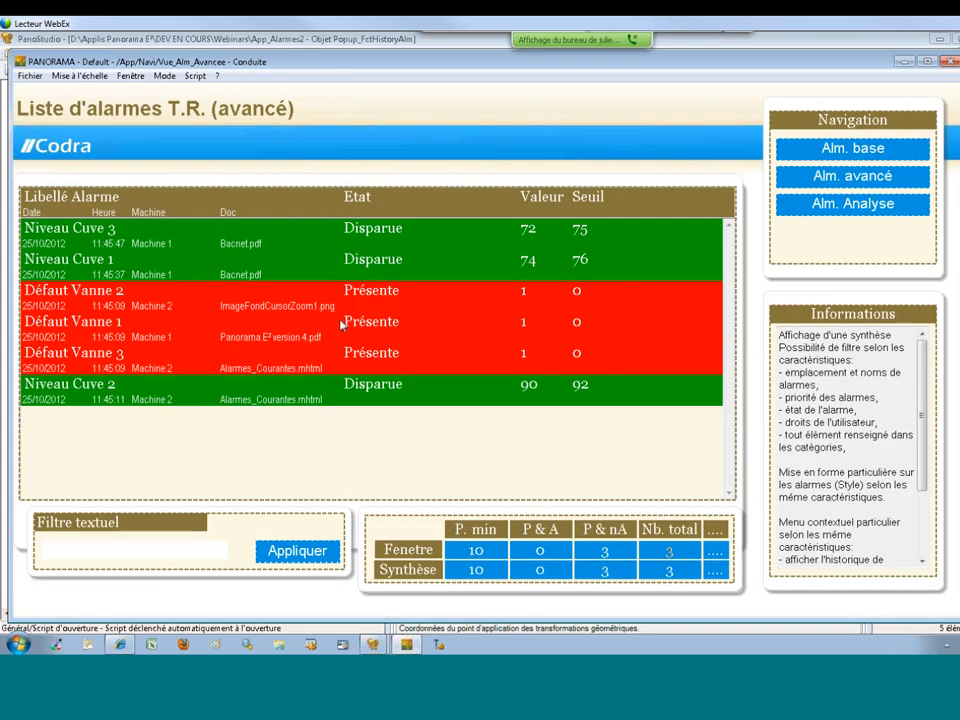
right_click(250, 336)
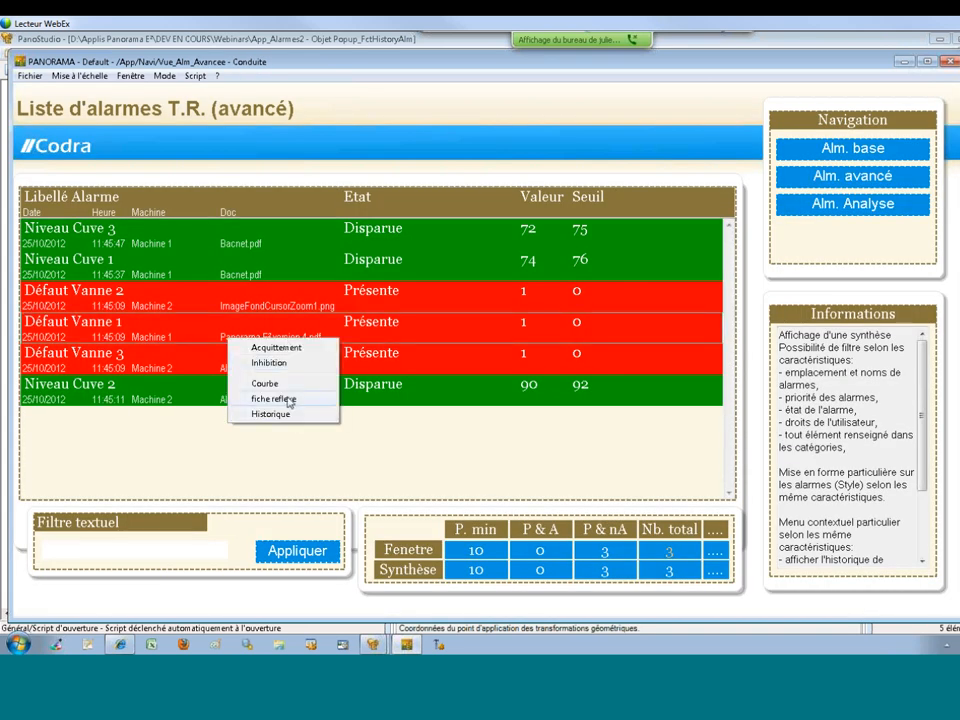
left_click(285, 400)
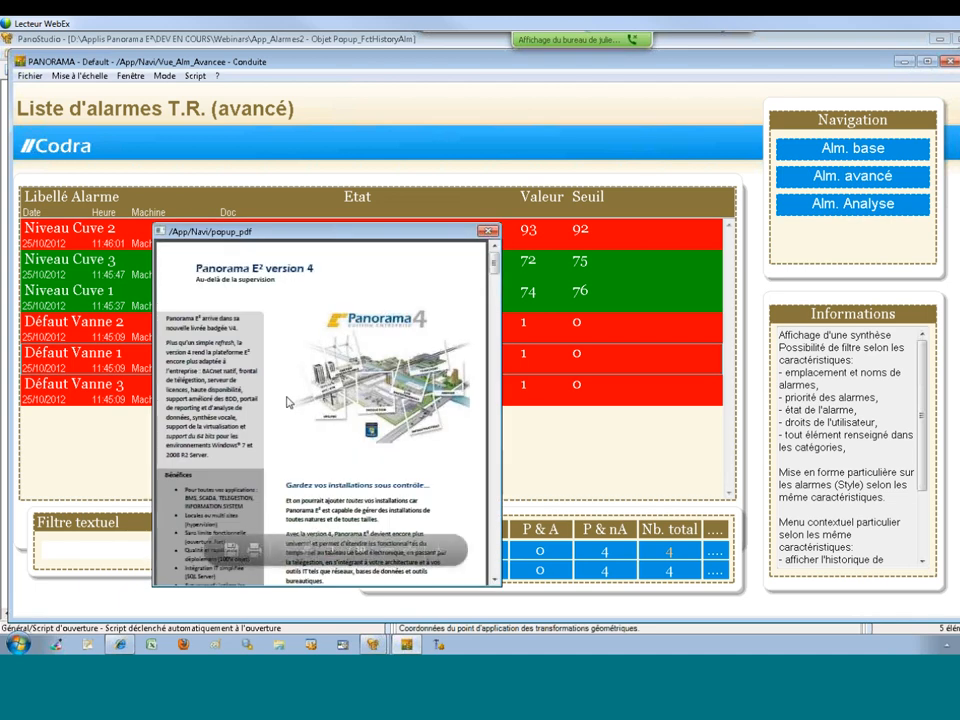
left_click_drag(292, 230, 264, 111)
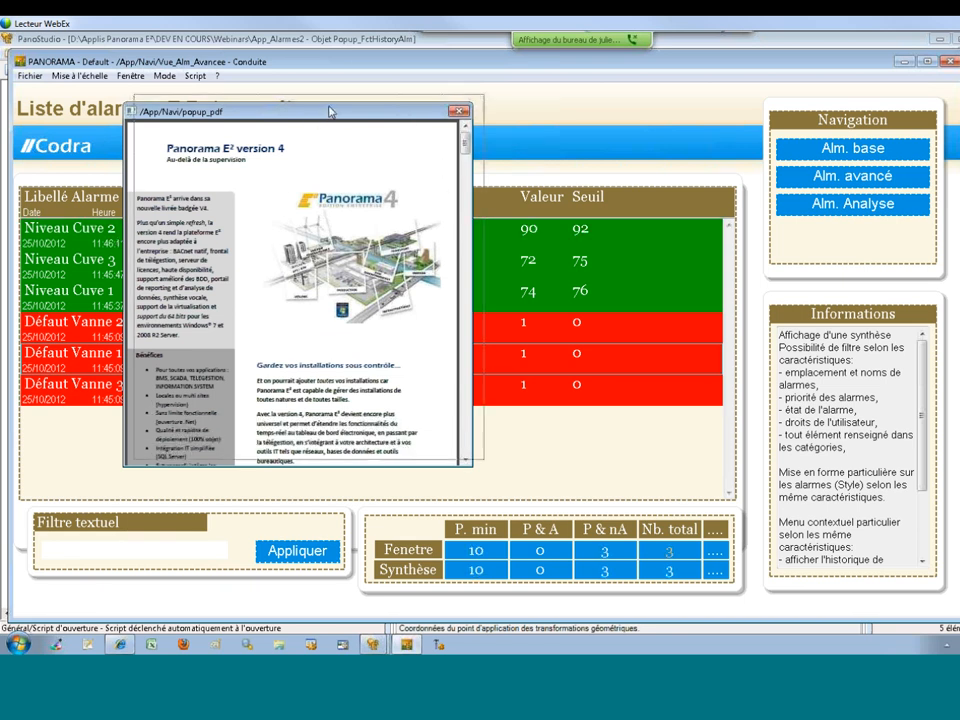
left_click_drag(318, 119, 331, 112)
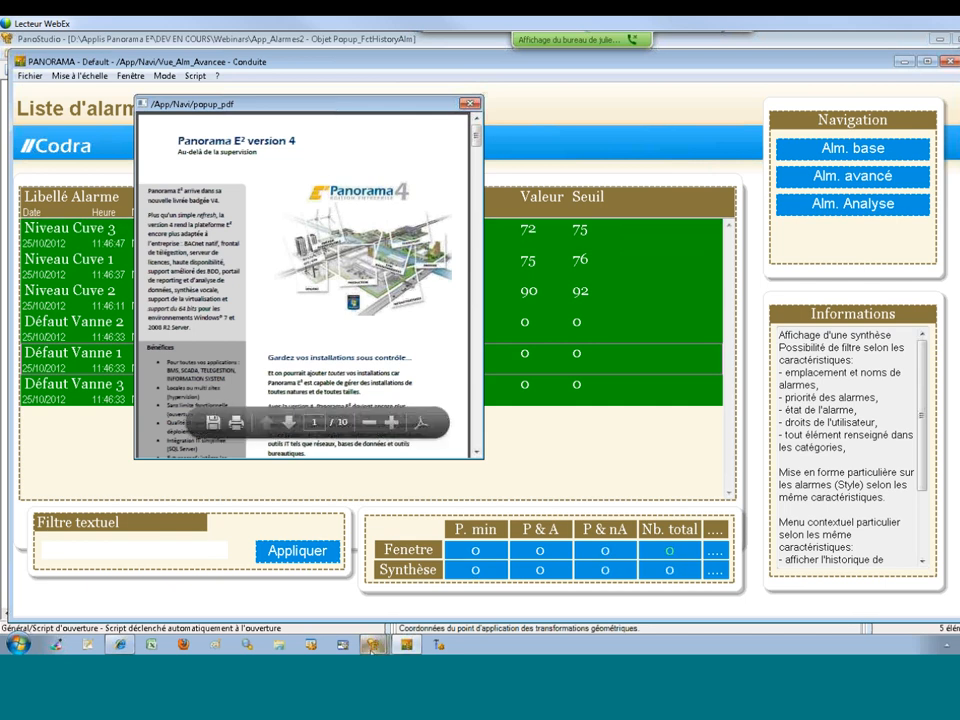
Switch to PanoStudio and examine the general settings and message fields of the StylAlm presentation style in Popup_FctHistoryAlm.
mouse_move(372, 649)
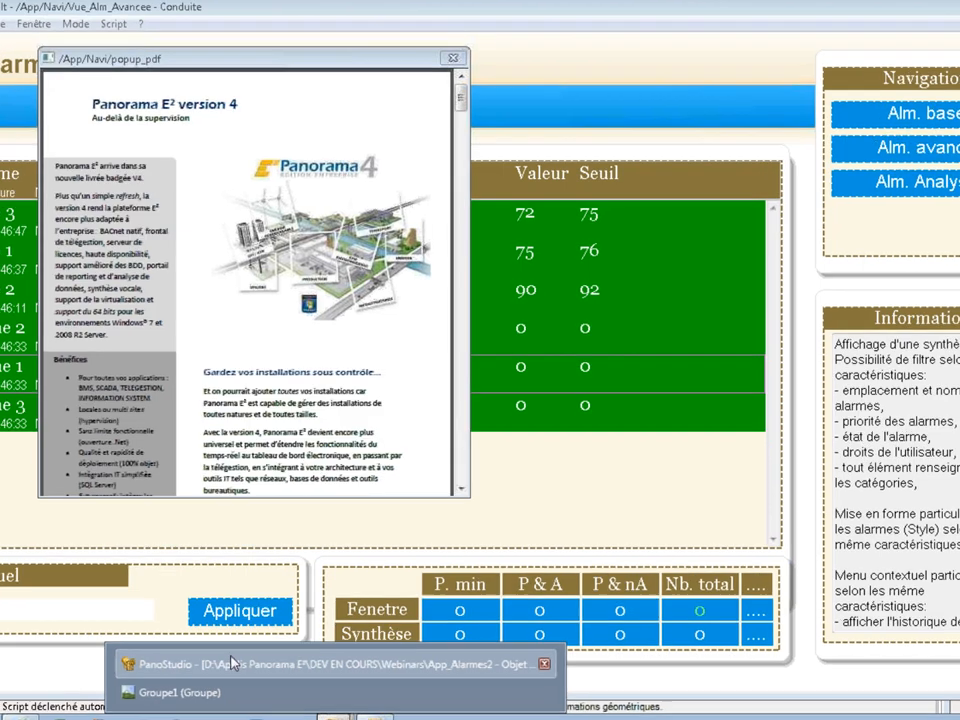
left_click(291, 591)
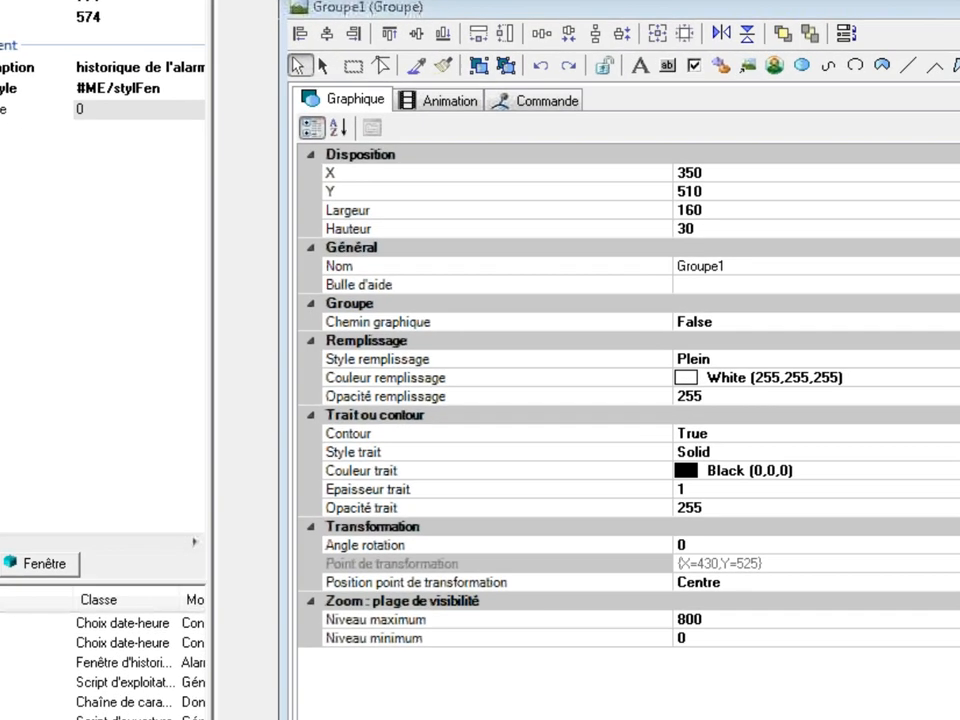
right_click(79, 624)
left_click(10, 714)
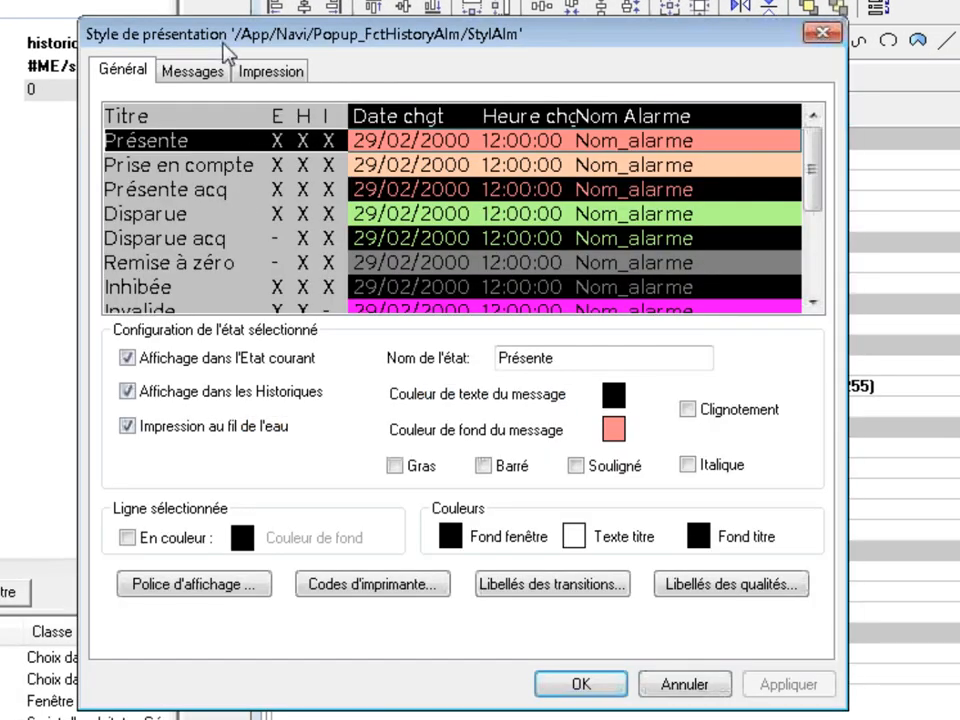
left_click(198, 64)
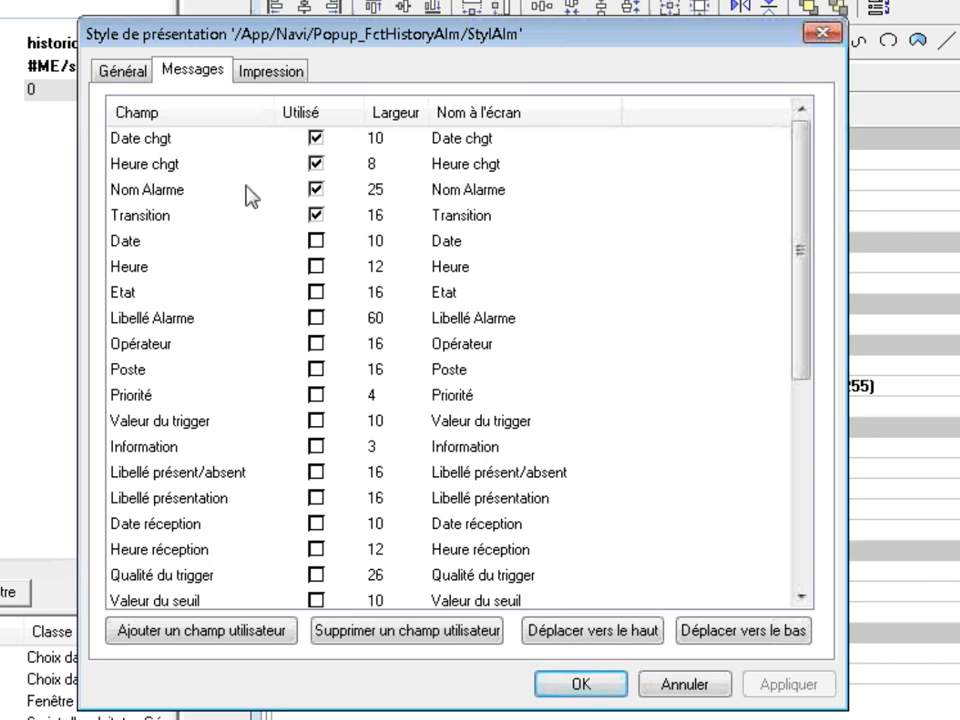
left_click(581, 684)
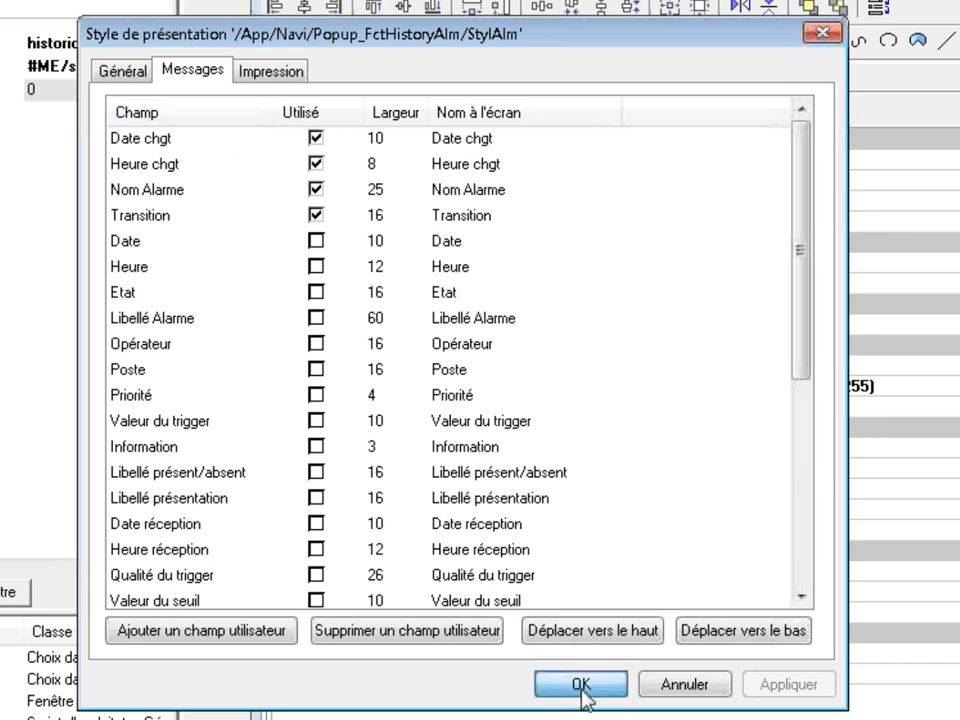
Display the properties of FenHisto, collapse Popup_FctHistoryAlm and show the advanced properties of fenetre in Vue_Alm_Avancee.
double_click(16, 702)
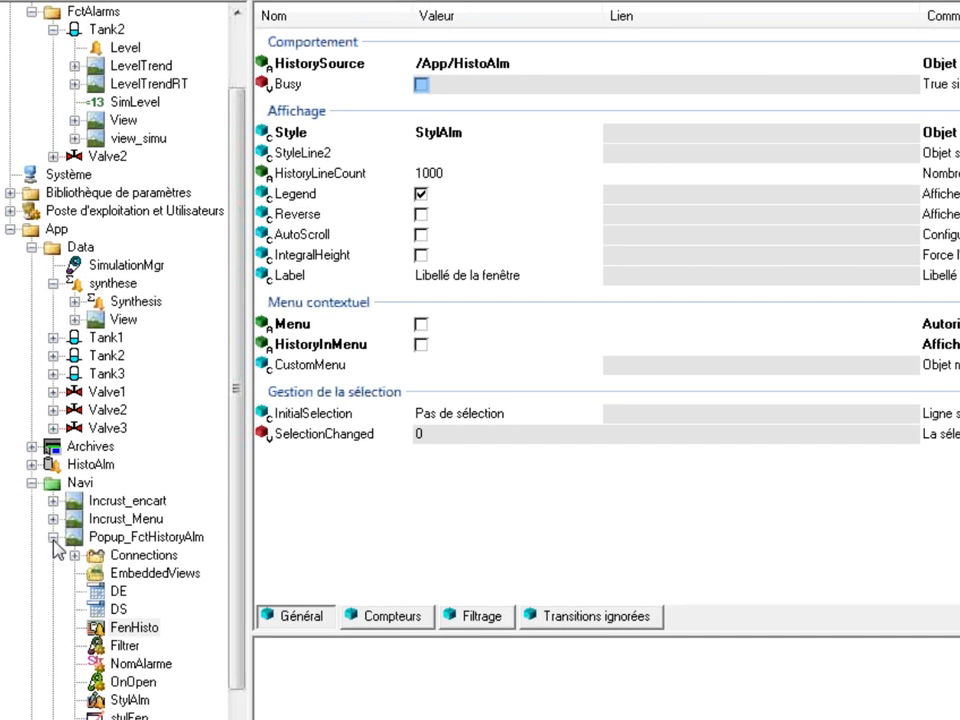
double_click(60, 539)
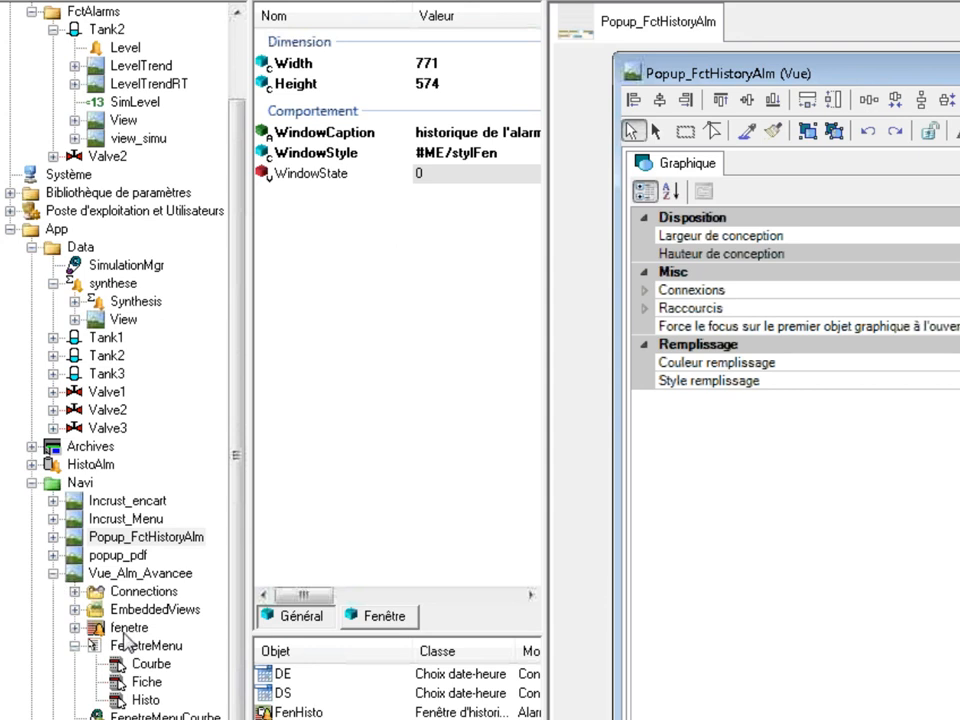
left_click(127, 628)
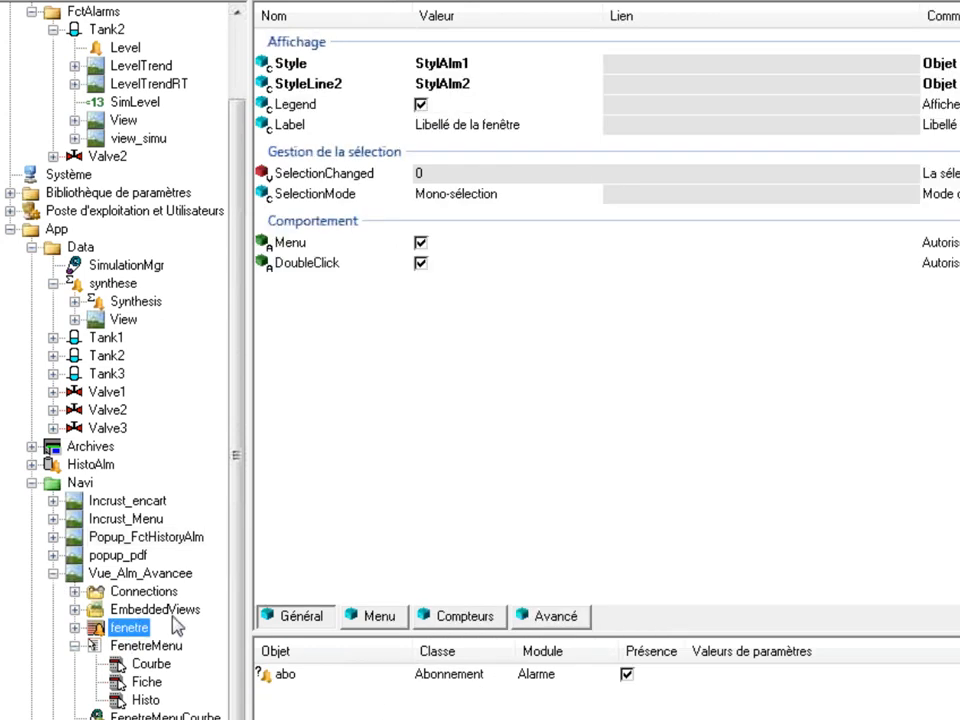
left_click(553, 616)
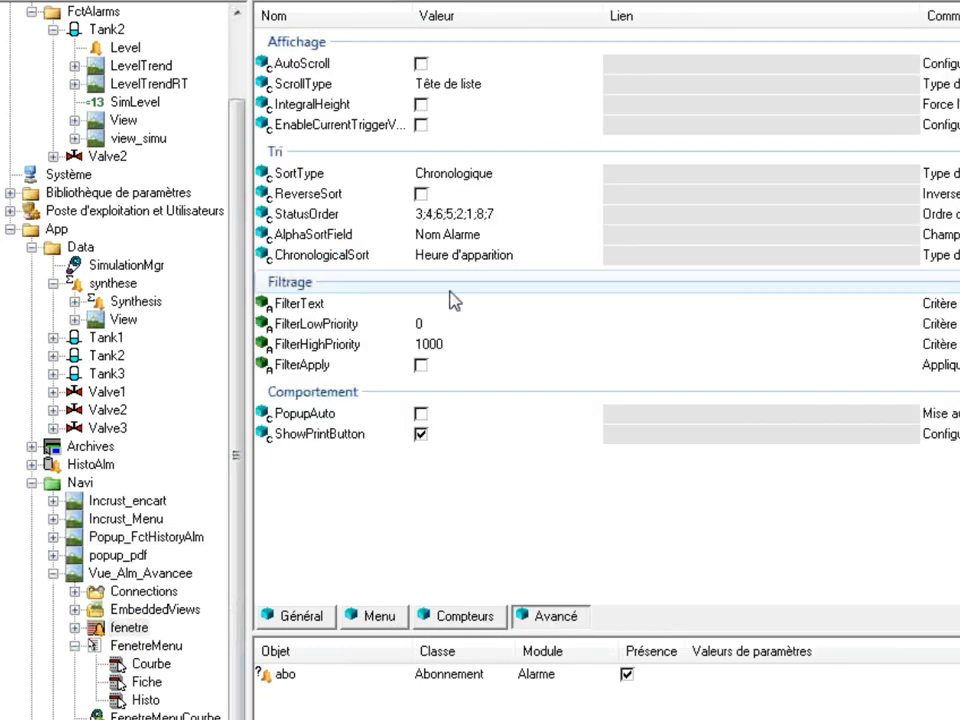
List the available SortType options of the fenetre alarm window and keep Chronologique.
left_click(463, 173)
left_click(420, 173)
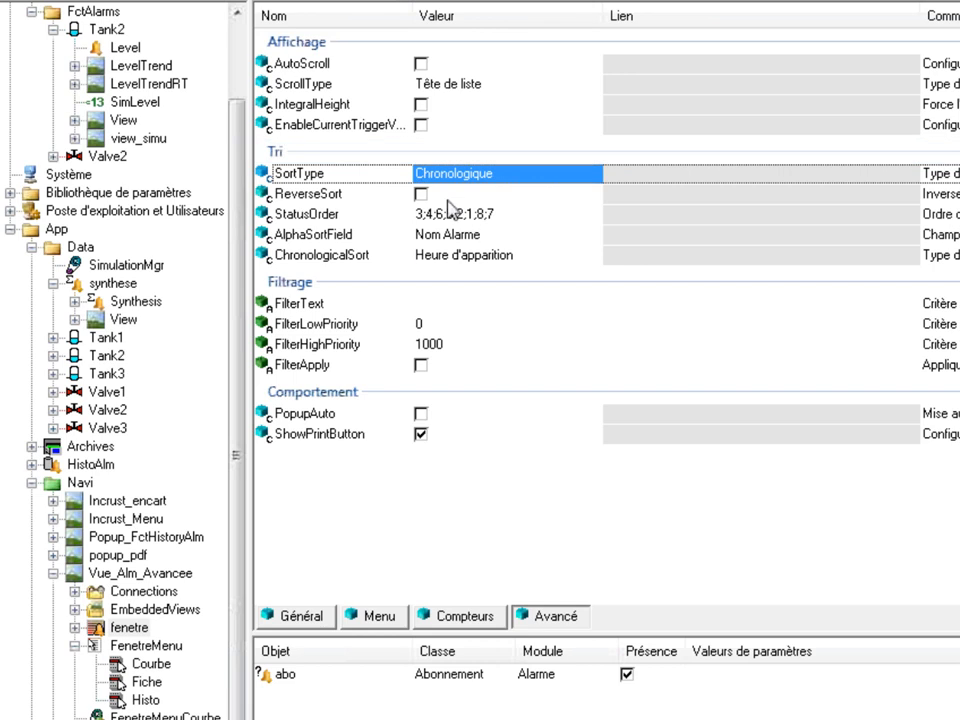
left_click(472, 176)
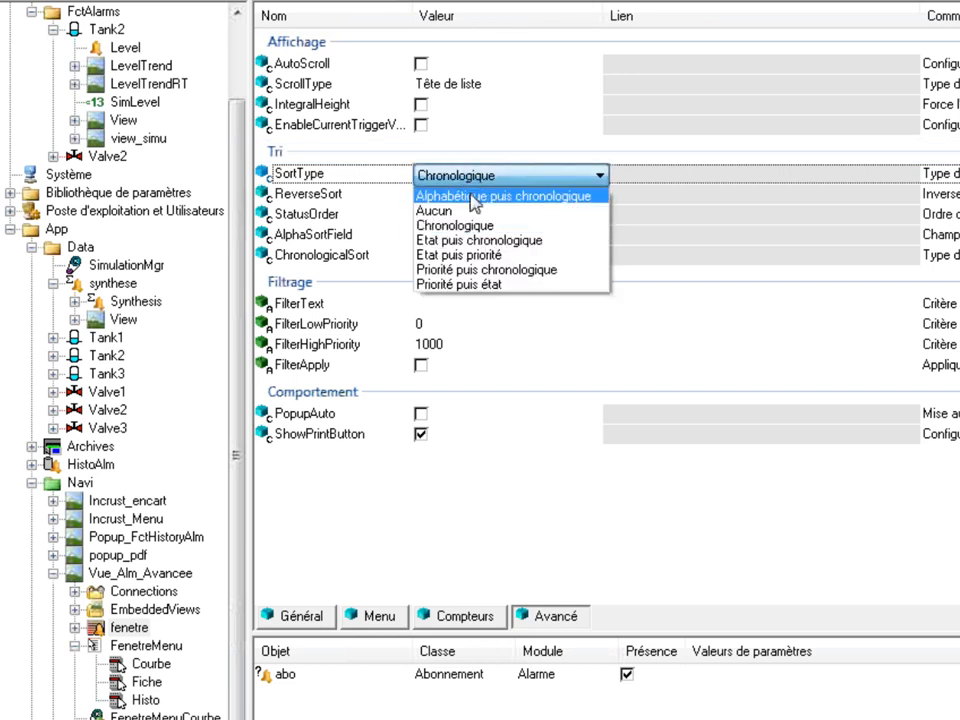
left_click(497, 556)
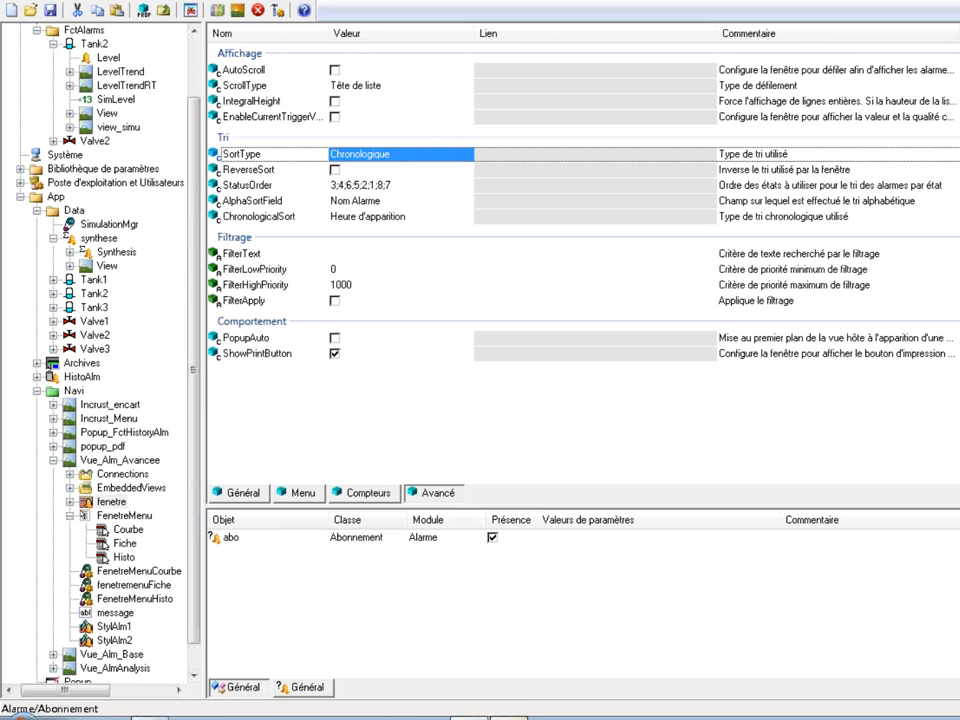
Switch to the Panorama runtime, close the popup_pdf window and return to the basic alarm view.
left_click(516, 718)
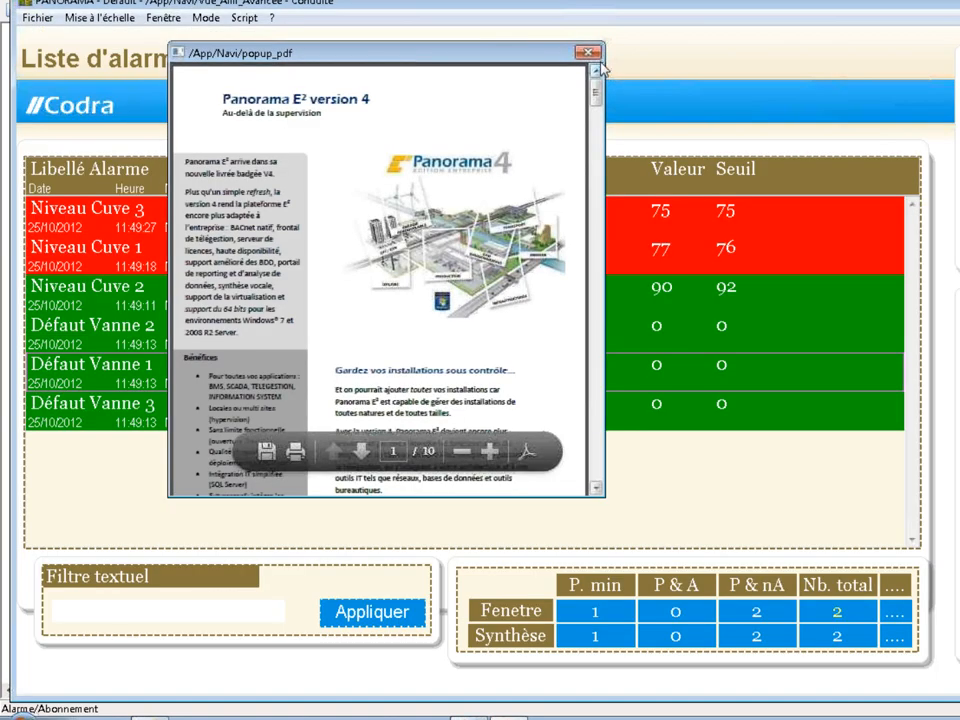
left_click(589, 53)
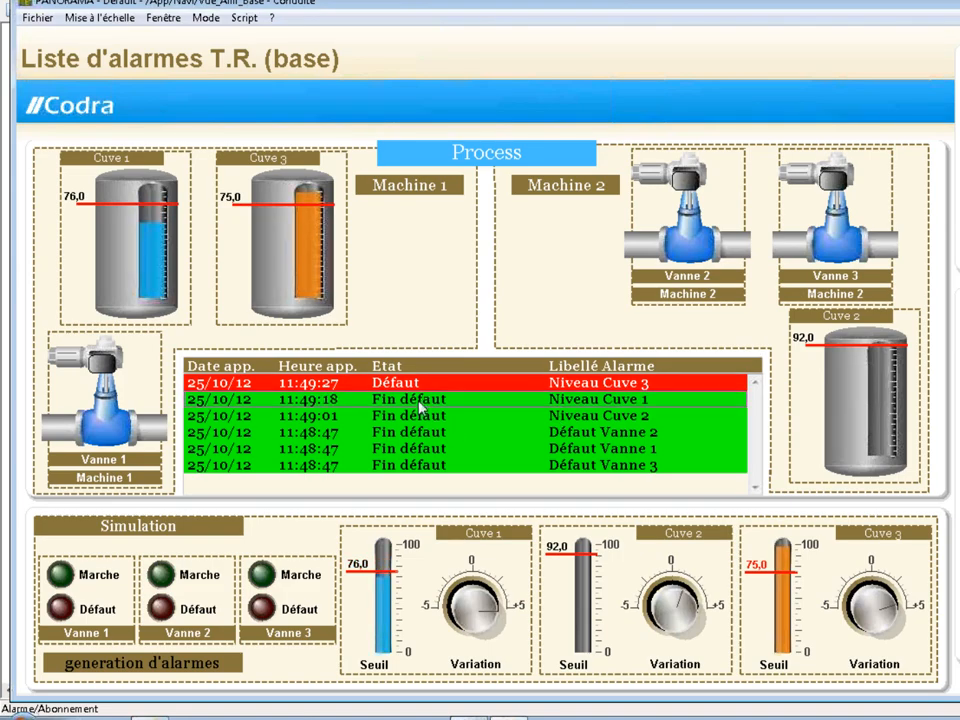
Display the real-time curve popup linked to the Niveau Cuve 1 alarm, reposition it over the view and close it.
right_click(321, 401)
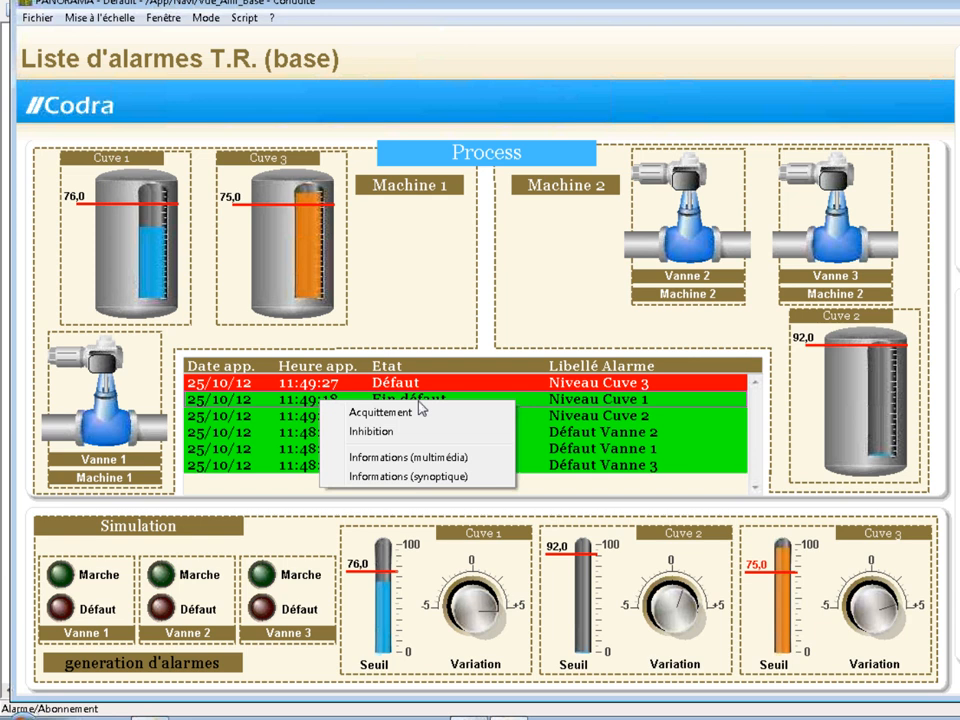
left_click(395, 478)
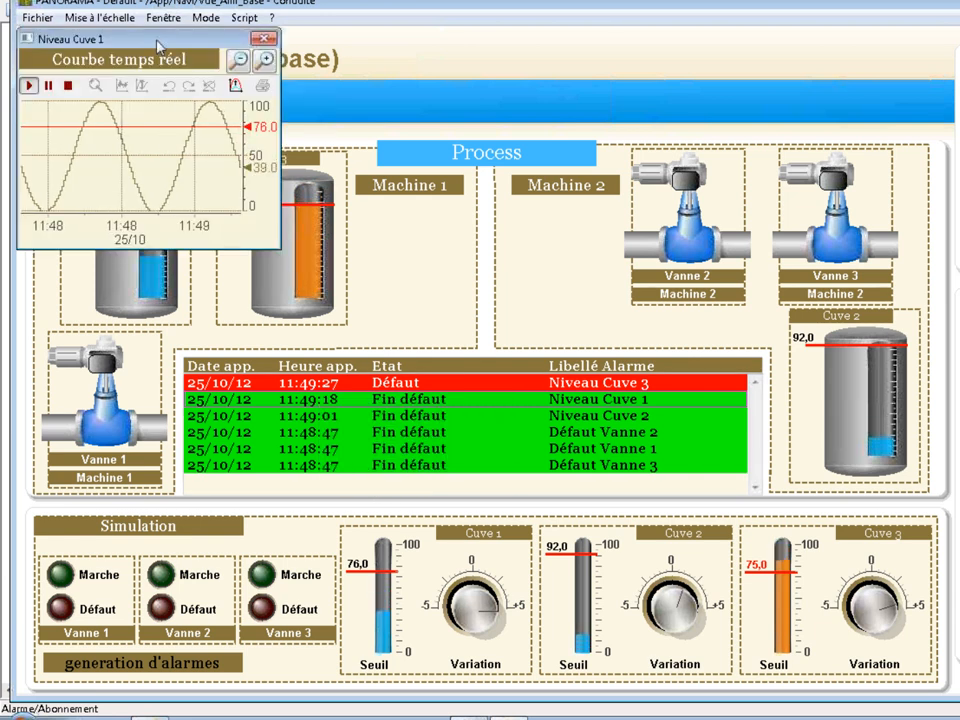
left_click_drag(158, 40, 325, 133)
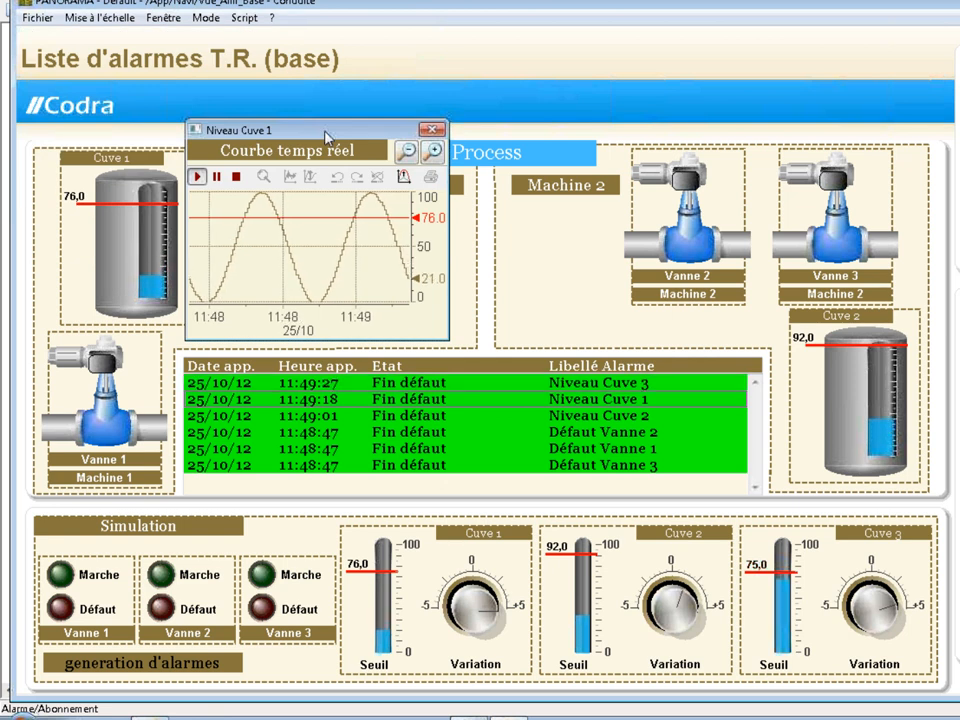
left_click(432, 129)
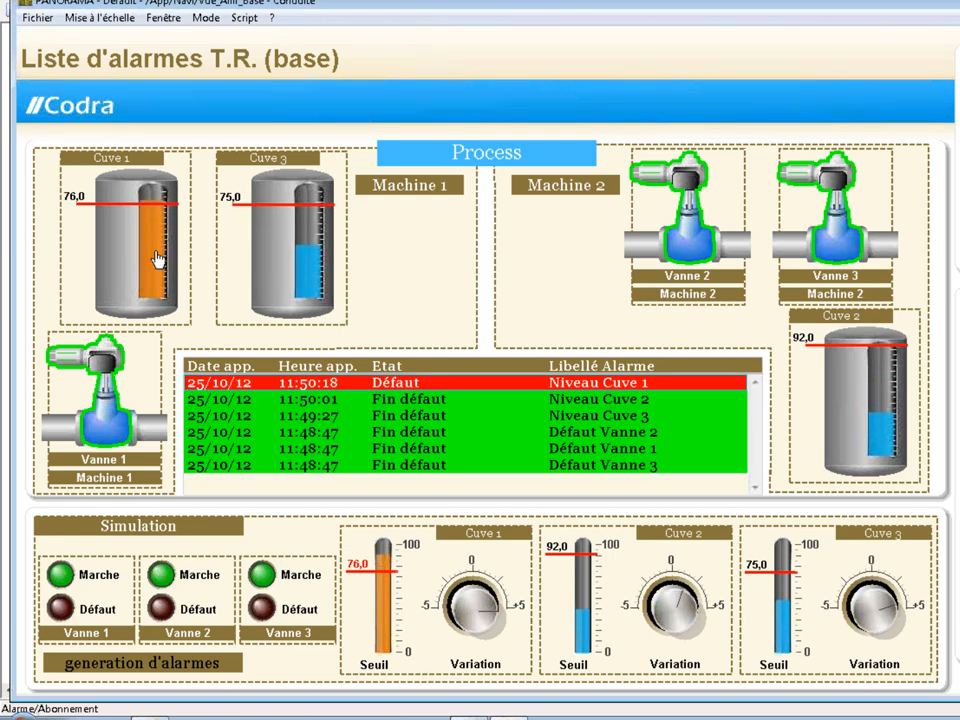
Examine the alarm context menu commands in the basic alarm view and in the advanced alarm view.
right_click(311, 386)
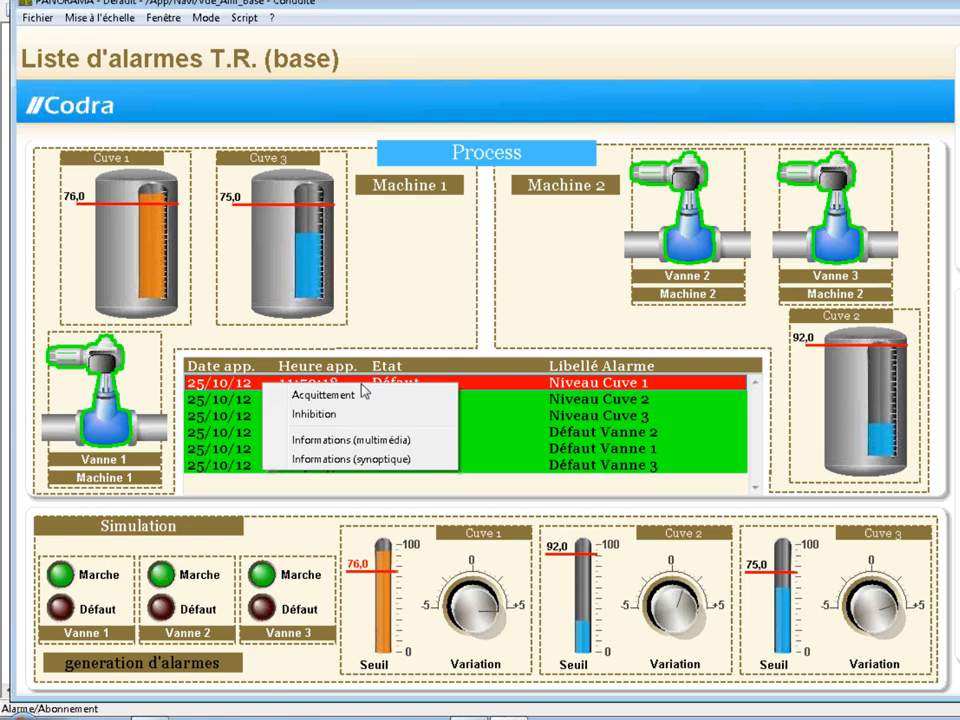
left_click(321, 459)
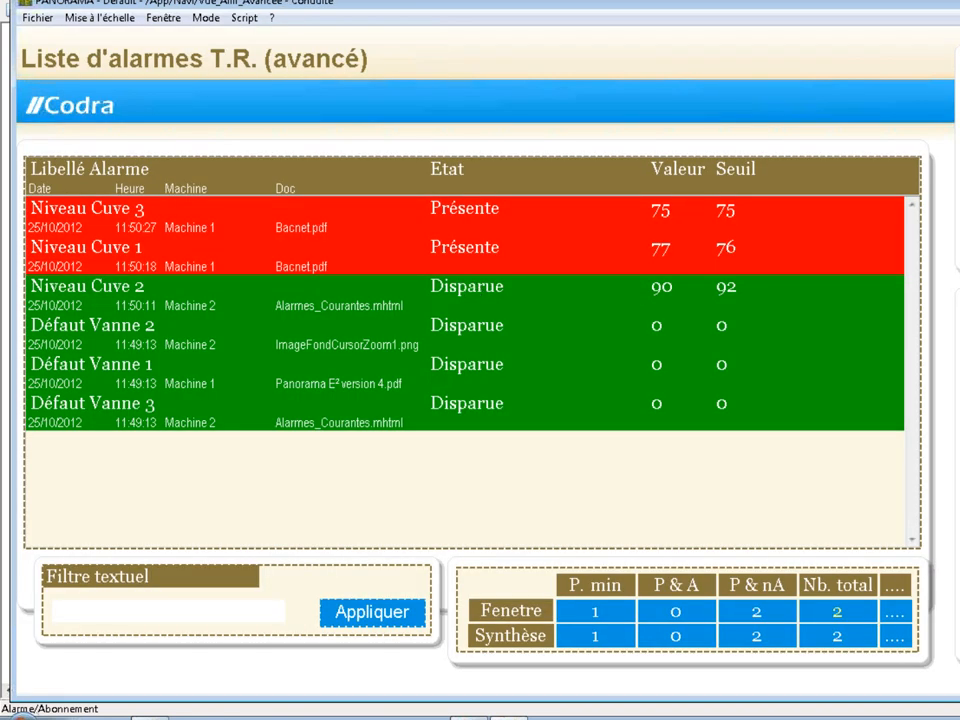
right_click(328, 312)
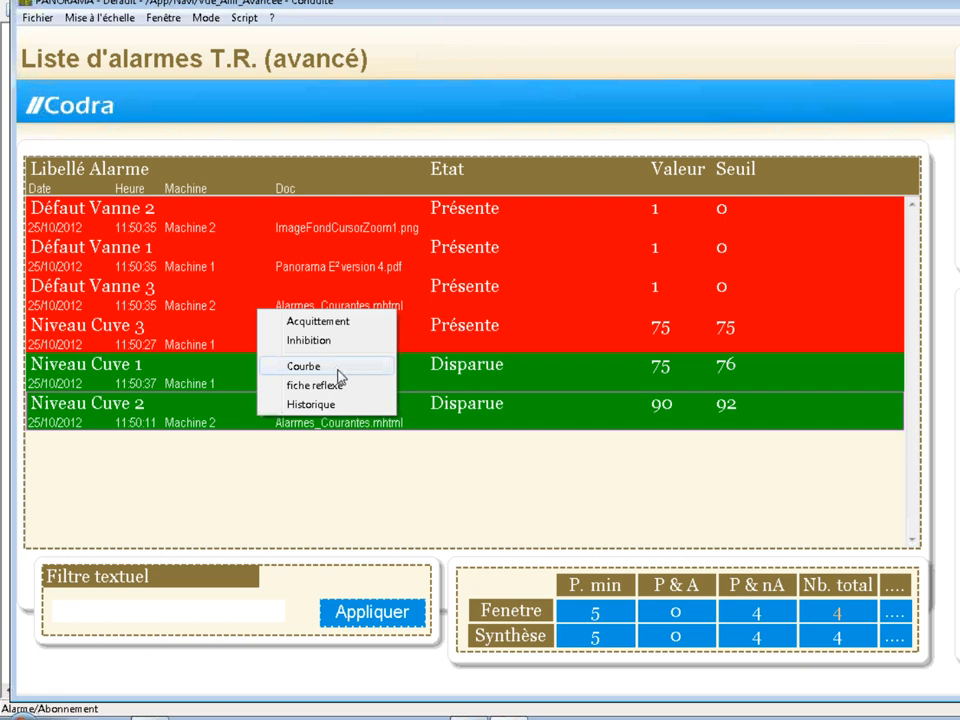
left_click(407, 511)
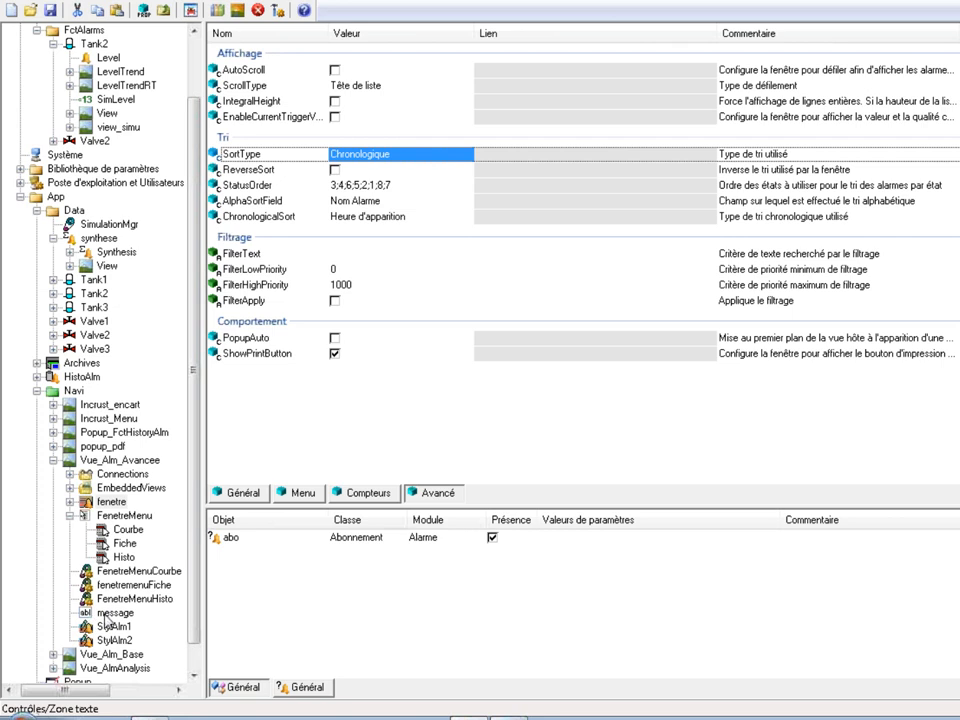
In PanoStudio, examine the FenetreMenu properties of Vue_Alm_Avancee together with its Courbe and Fiche entries.
left_click(112, 516)
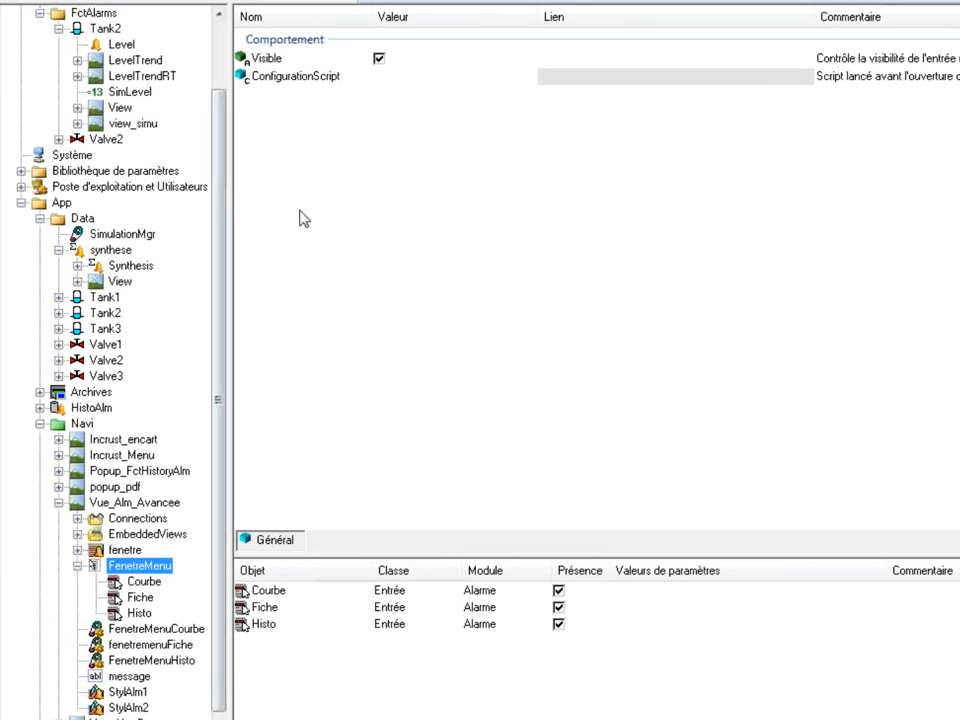
left_click(141, 582)
left_click(140, 597)
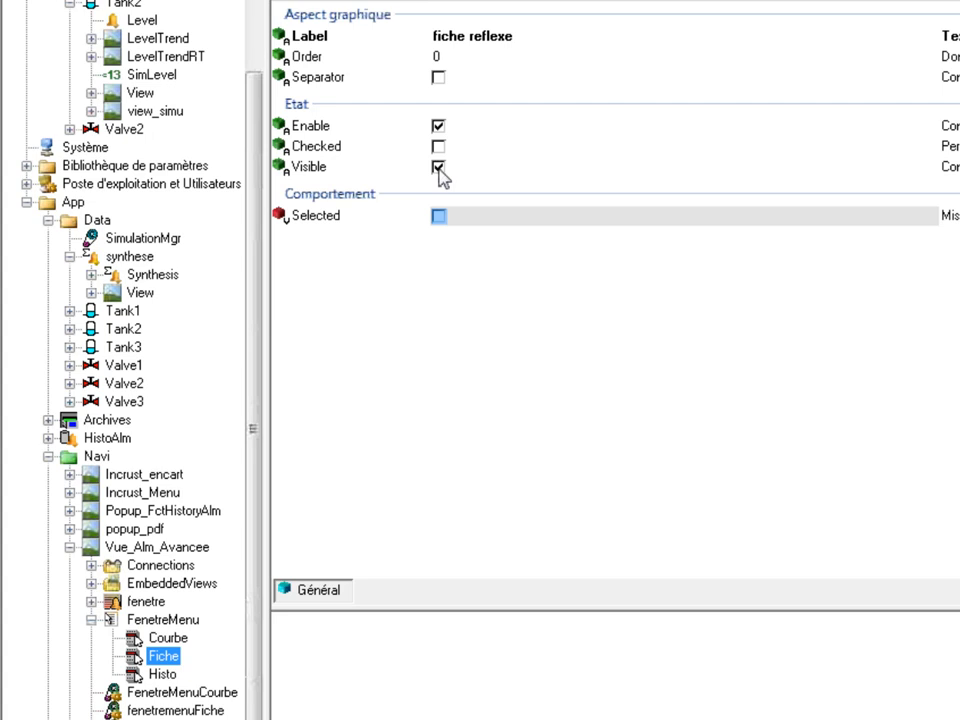
left_click(165, 619)
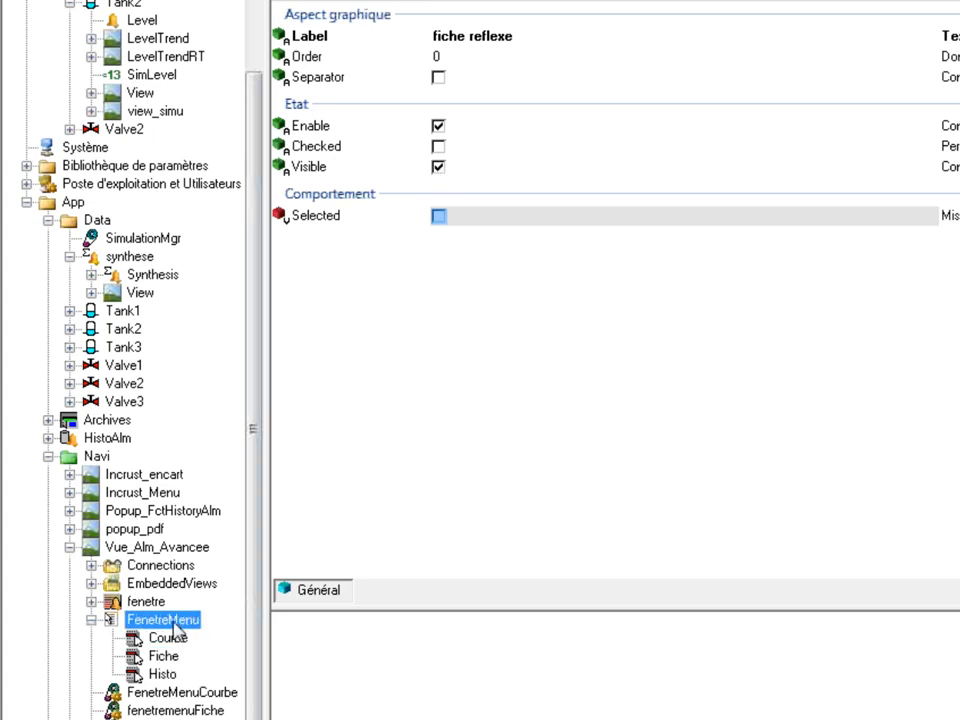
mouse_move(360, 75)
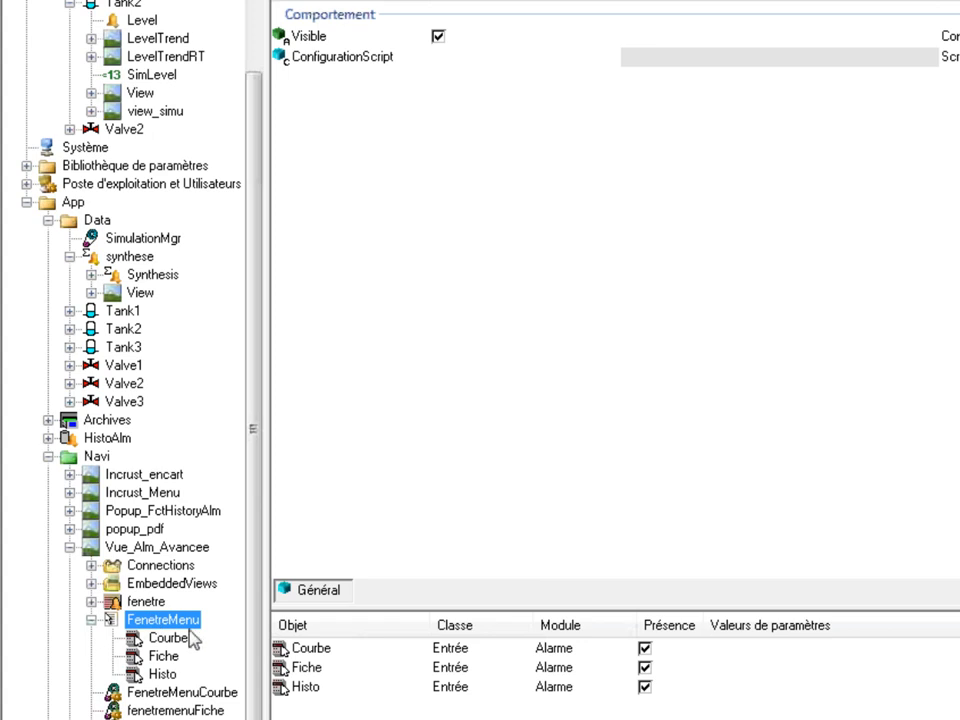
Examine the menu properties of the fenetre alarm window, check the Courbe entry and return to fenetre's general properties.
left_click(150, 603)
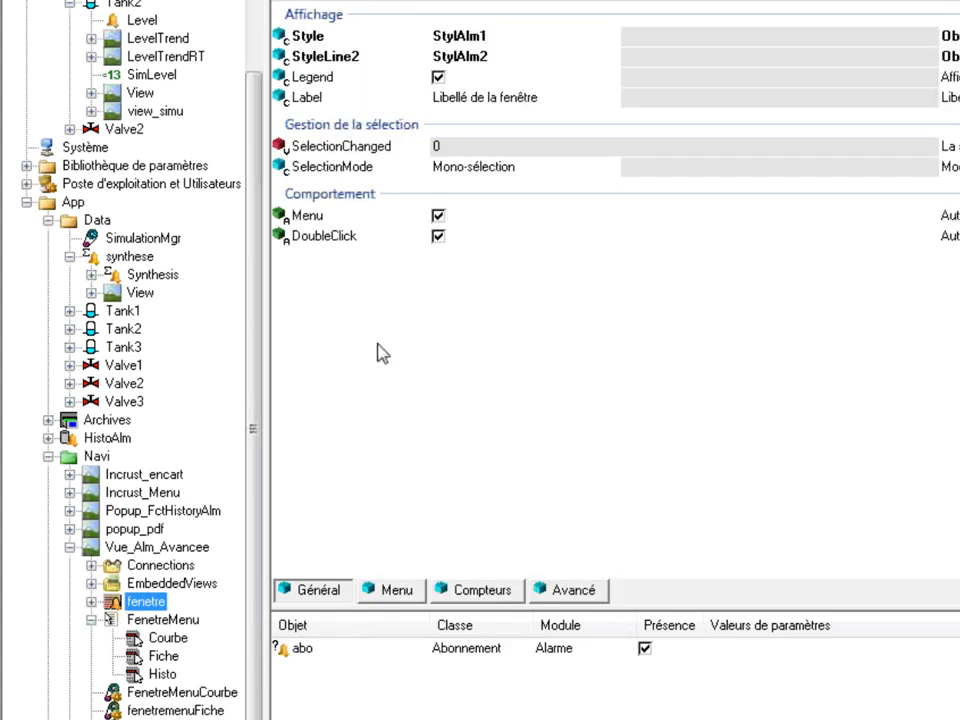
left_click(398, 595)
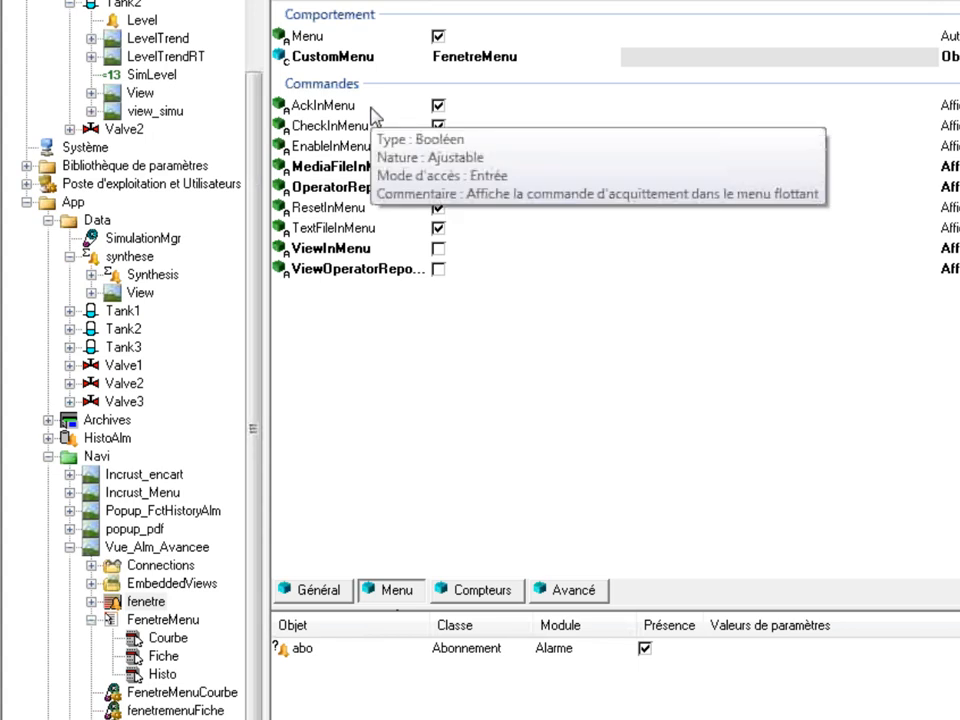
left_click(155, 638)
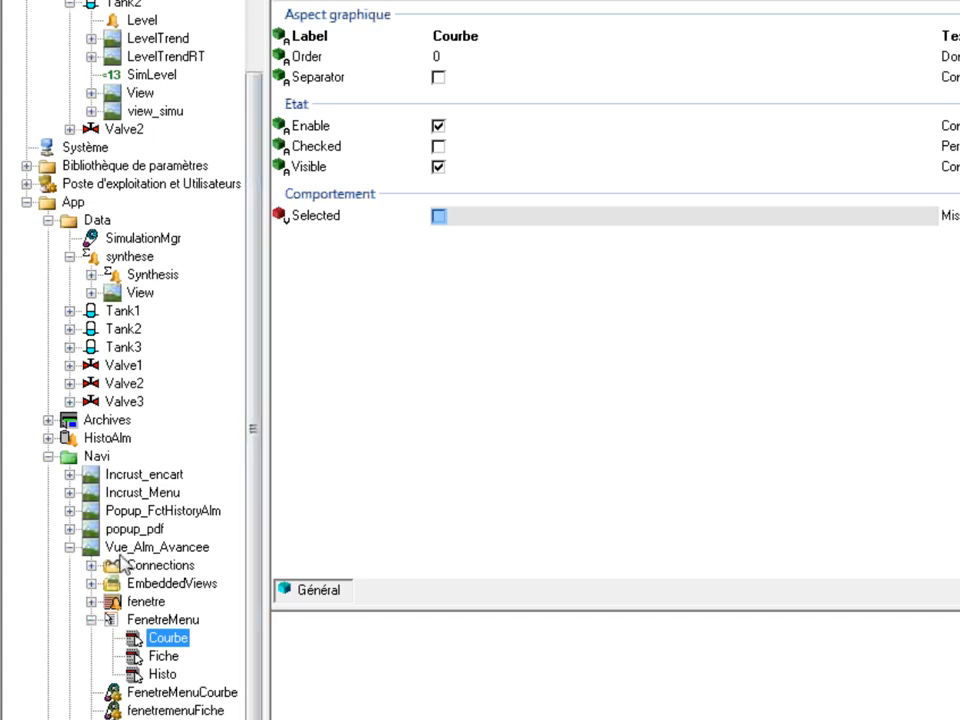
left_click(147, 601)
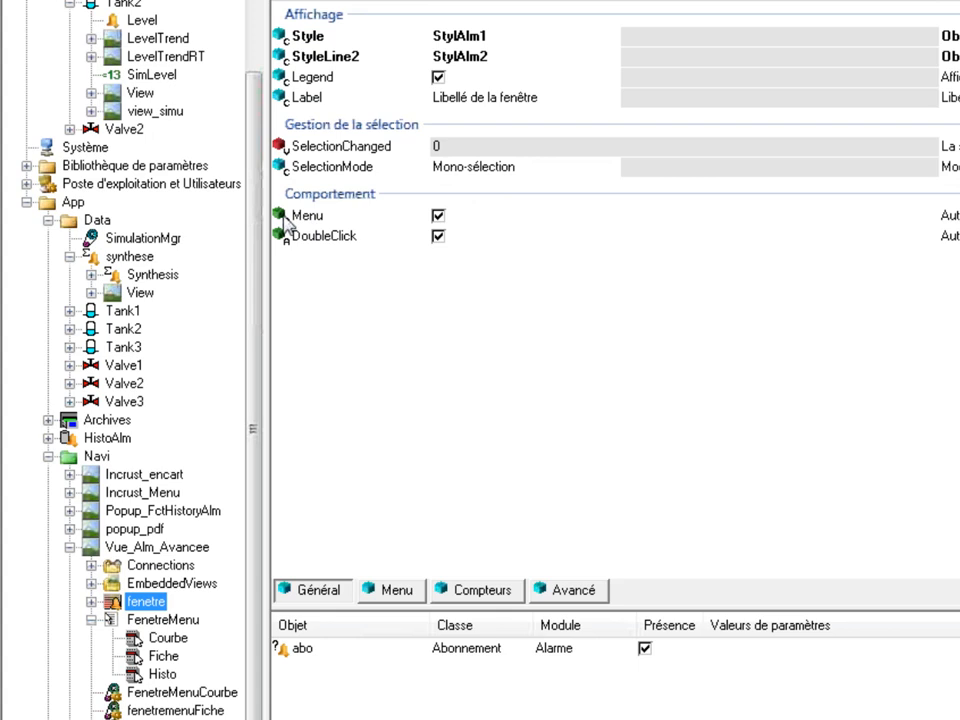
mouse_move(344, 219)
Display the general properties of the Level alarm in the Tank2 component under FctAlarms.
left_click_drag(258, 465, 279, 369)
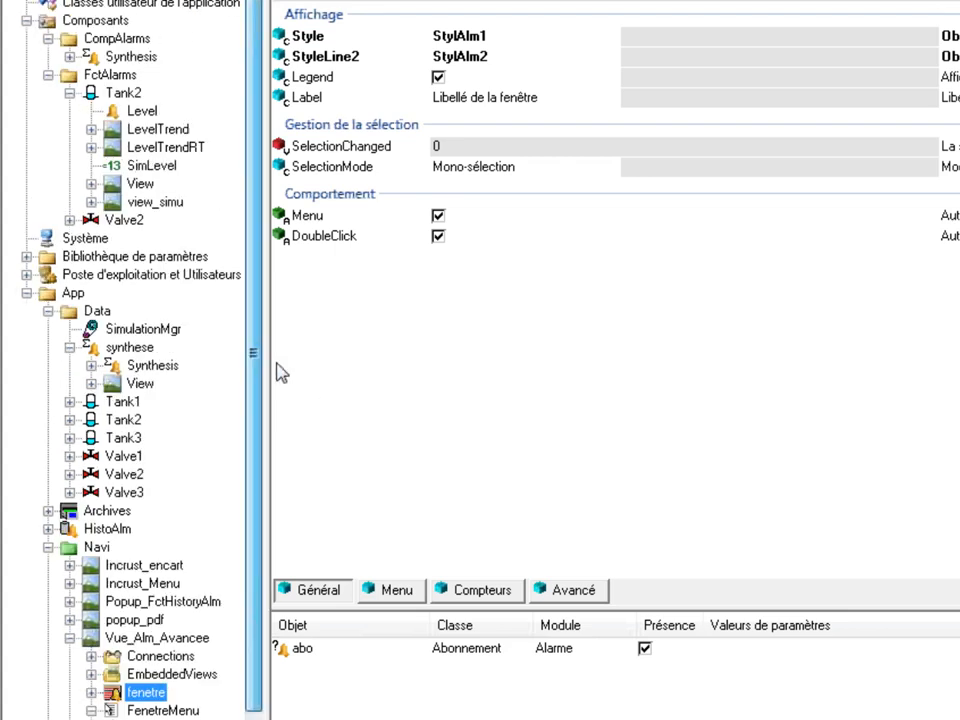
left_click(137, 112)
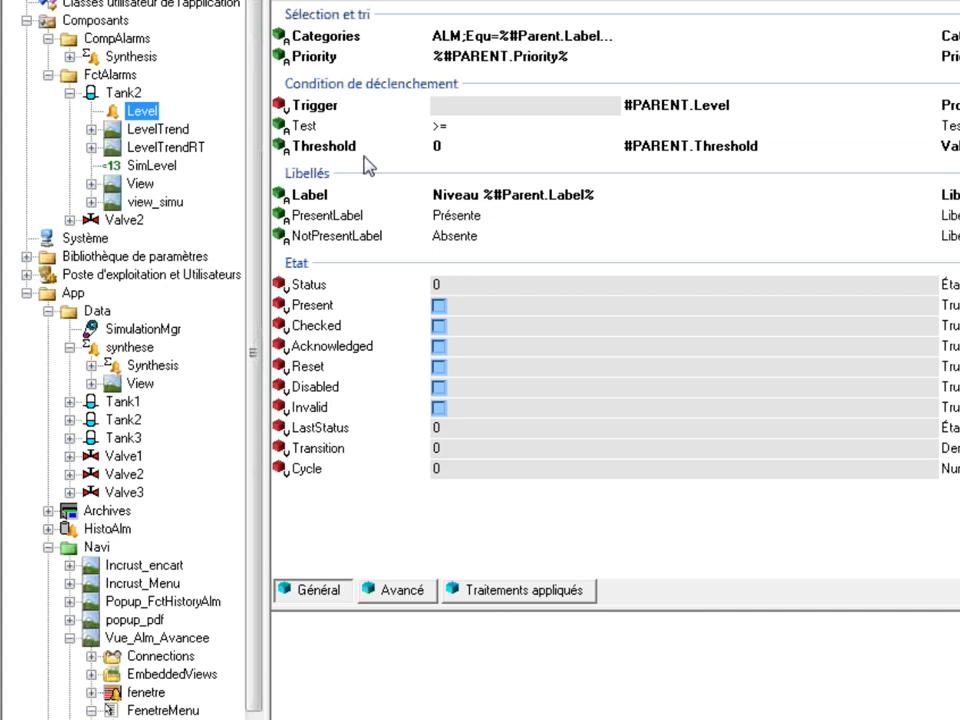
mouse_move(367, 165)
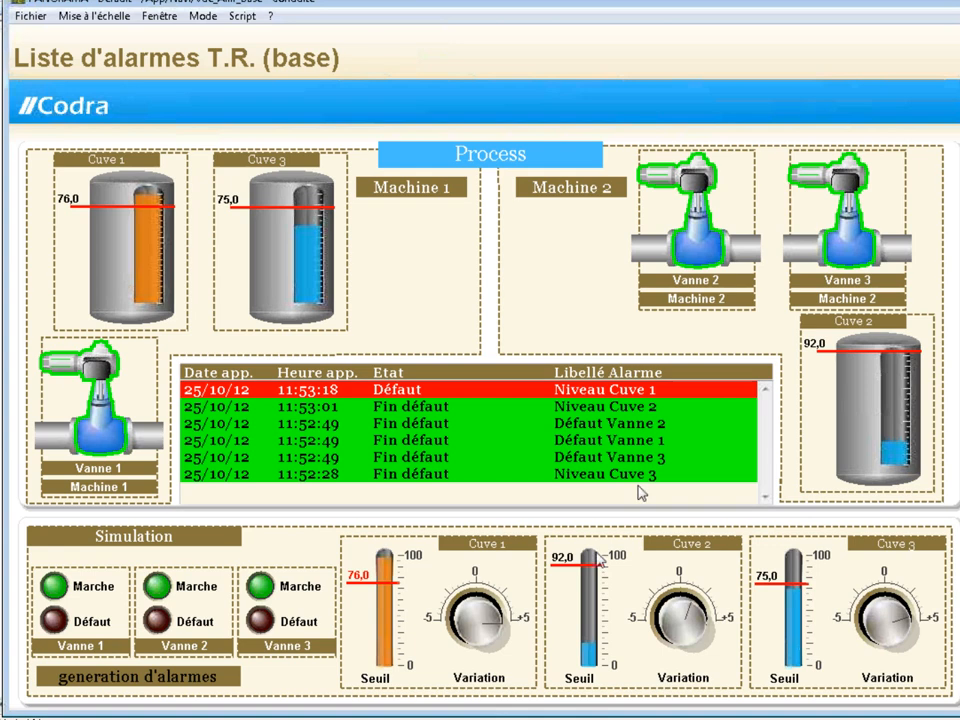
In the runtime's basic alarm view, raise the Cuve 1 threshold to 100 and check the Niveau Cuve 1 alarm's context menu.
left_click_drag(357, 586, 357, 582)
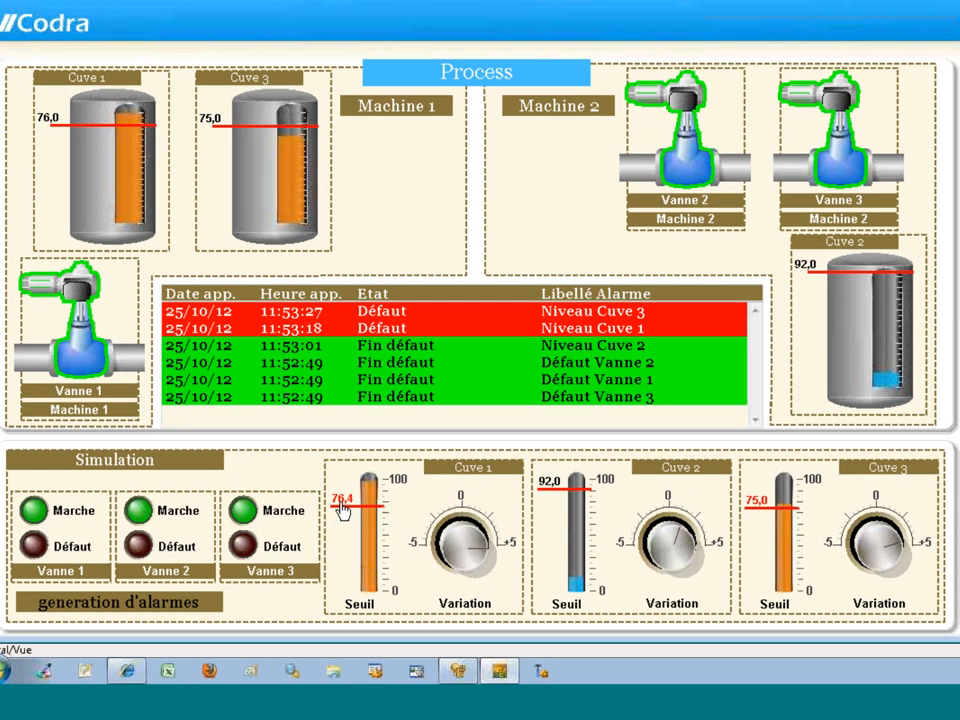
left_click_drag(341, 510, 343, 488)
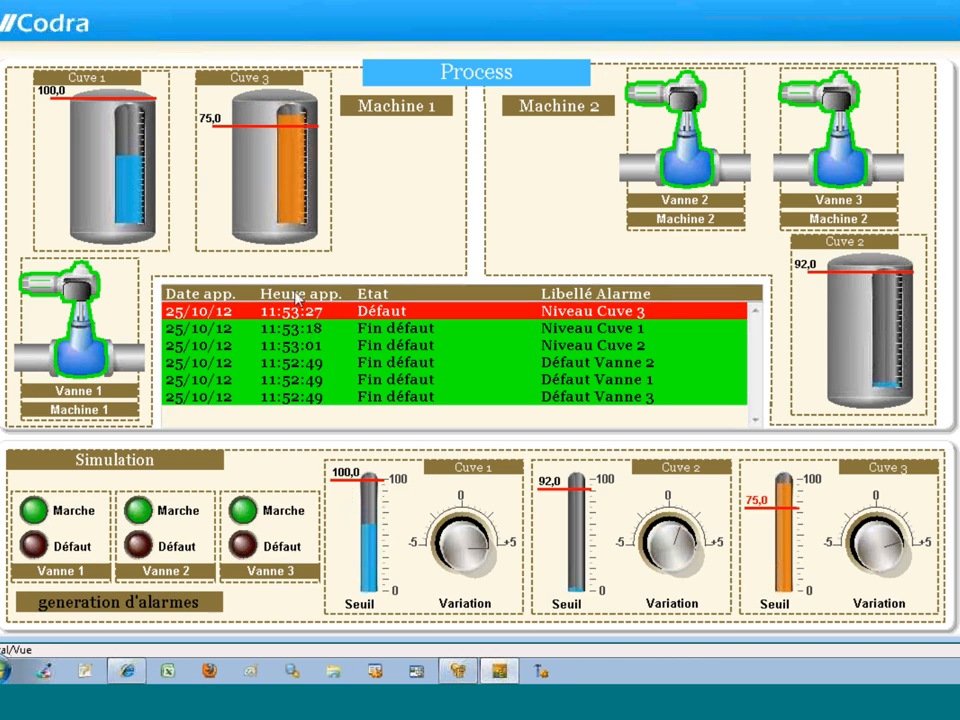
left_click(301, 332)
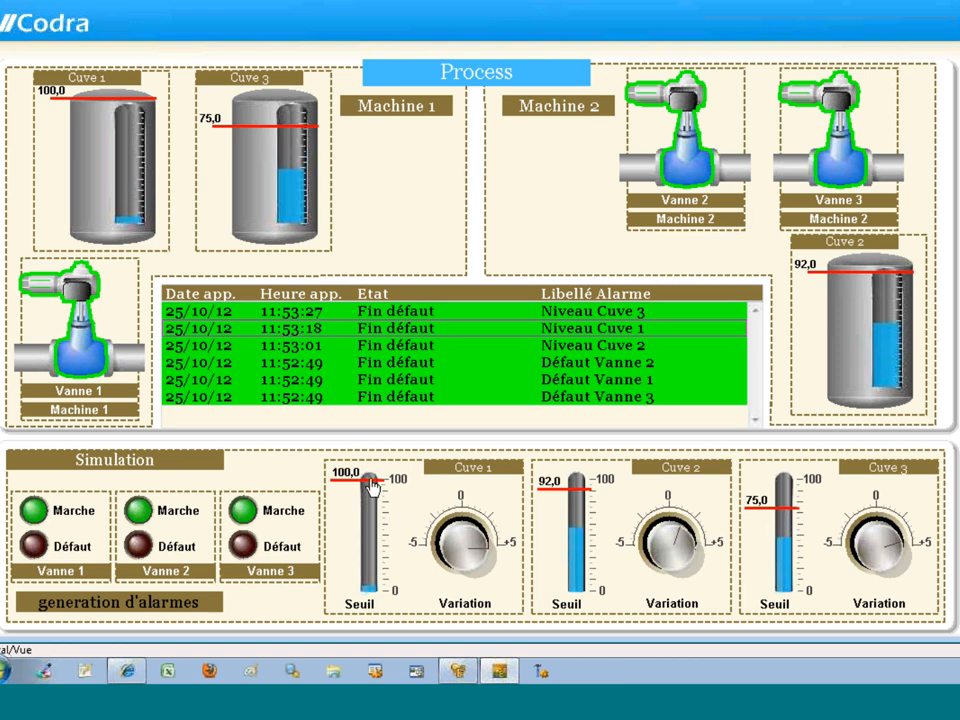
right_click(356, 326)
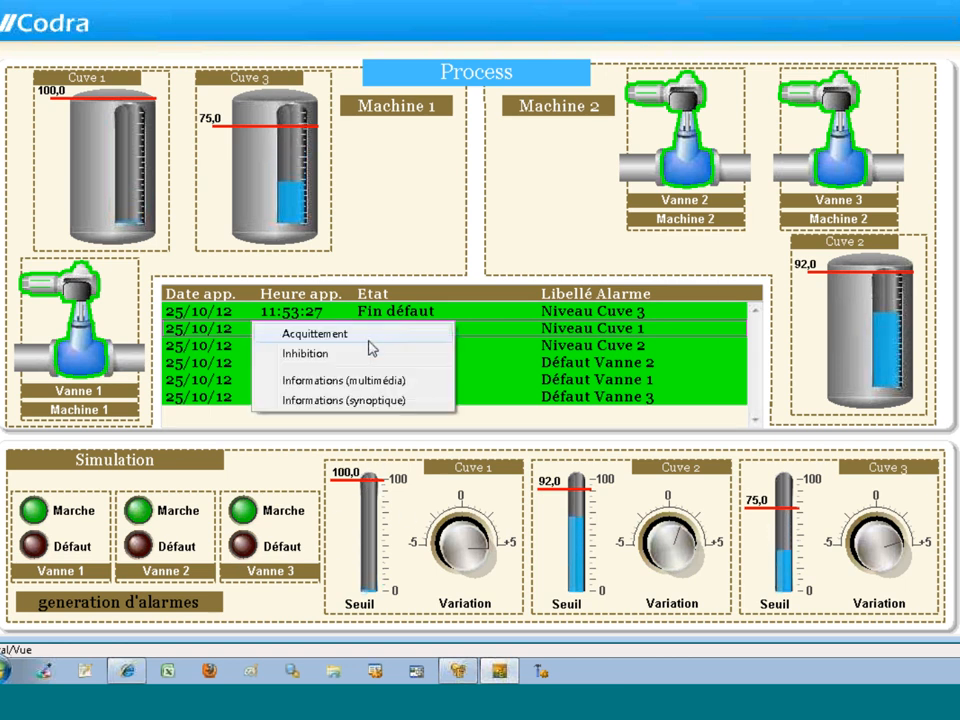
left_click(480, 403)
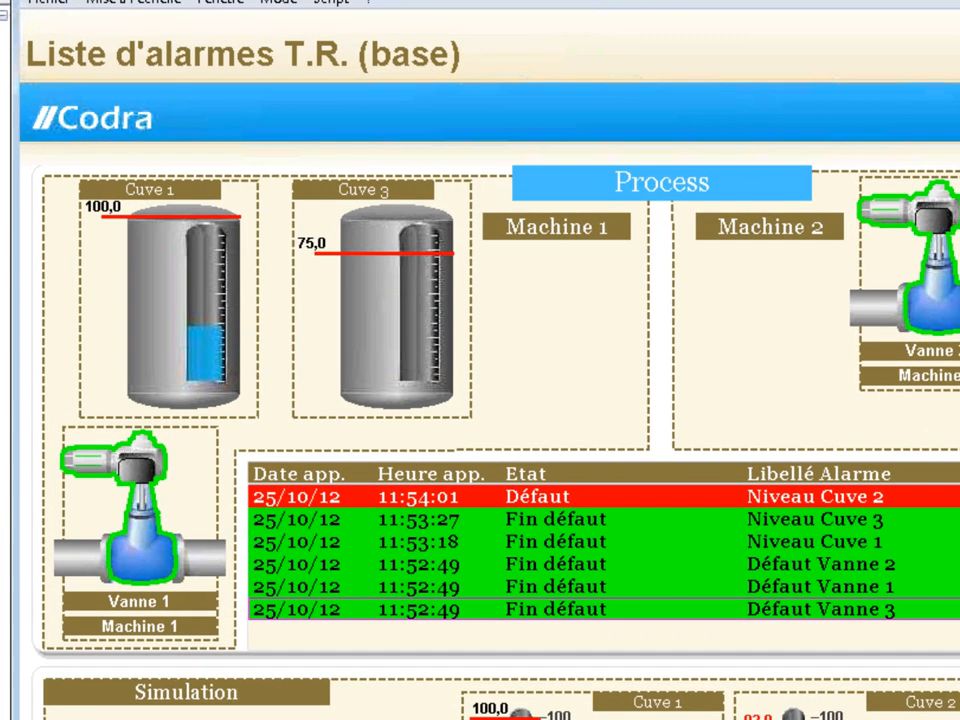
In PanoStudio, collapse Data and Navi and examine the Astreinte et messagerie object types that can be created under App.
left_click(622, 719)
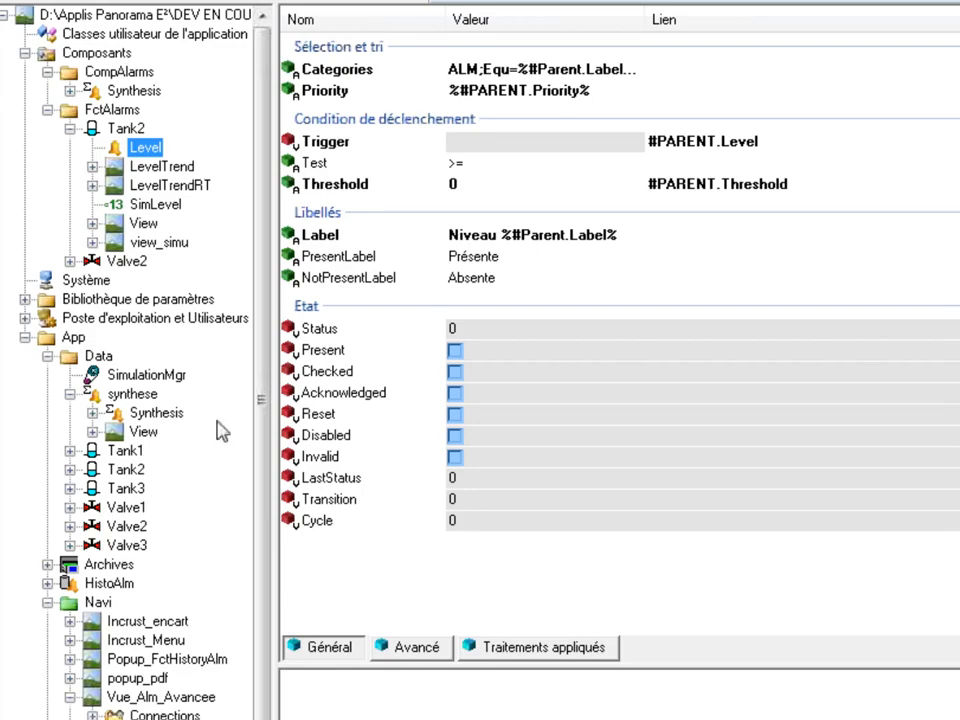
left_click(47, 355)
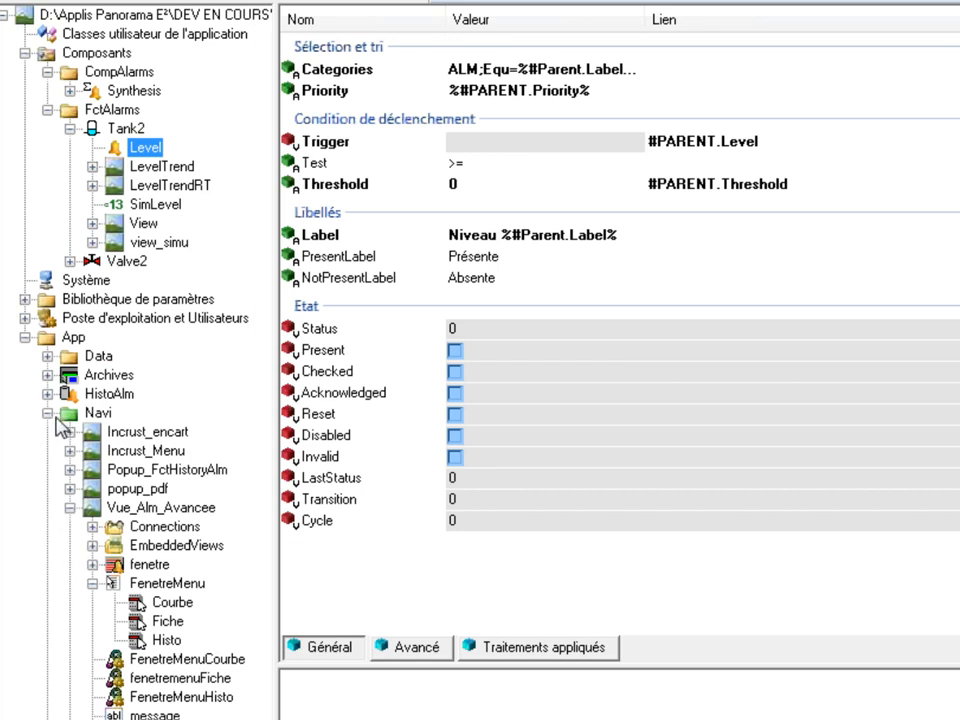
left_click(48, 412)
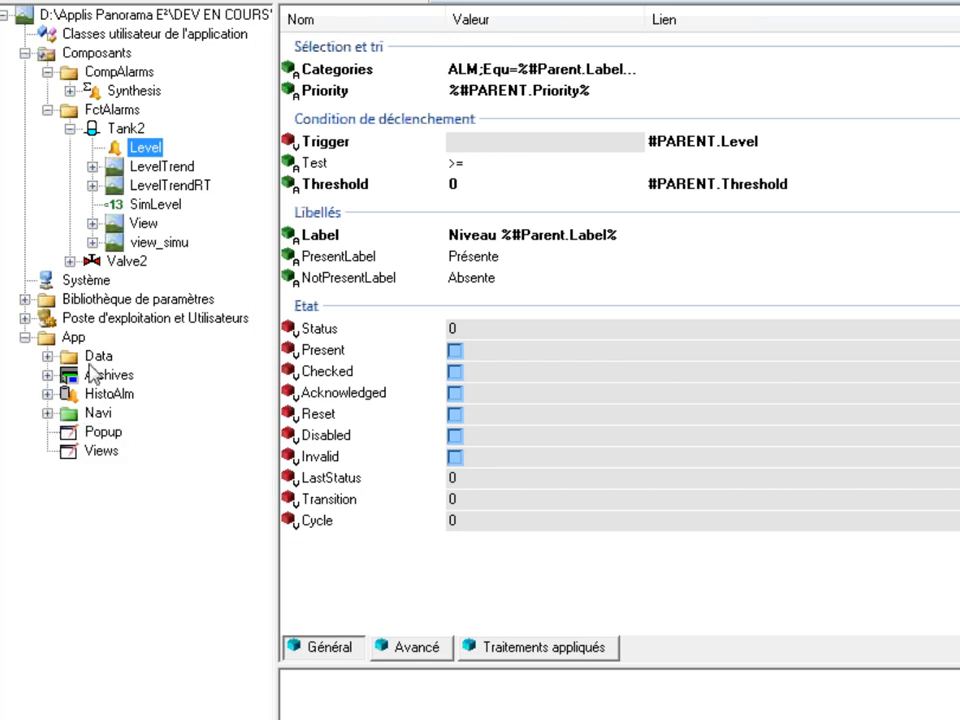
right_click(68, 338)
mouse_move(315, 350)
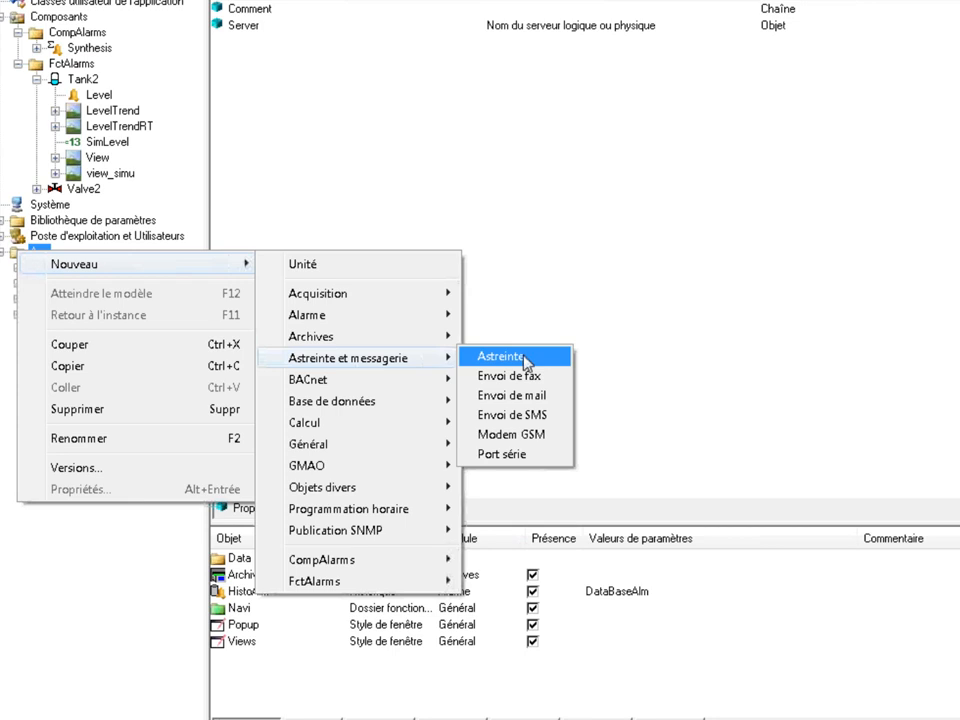
left_click(553, 294)
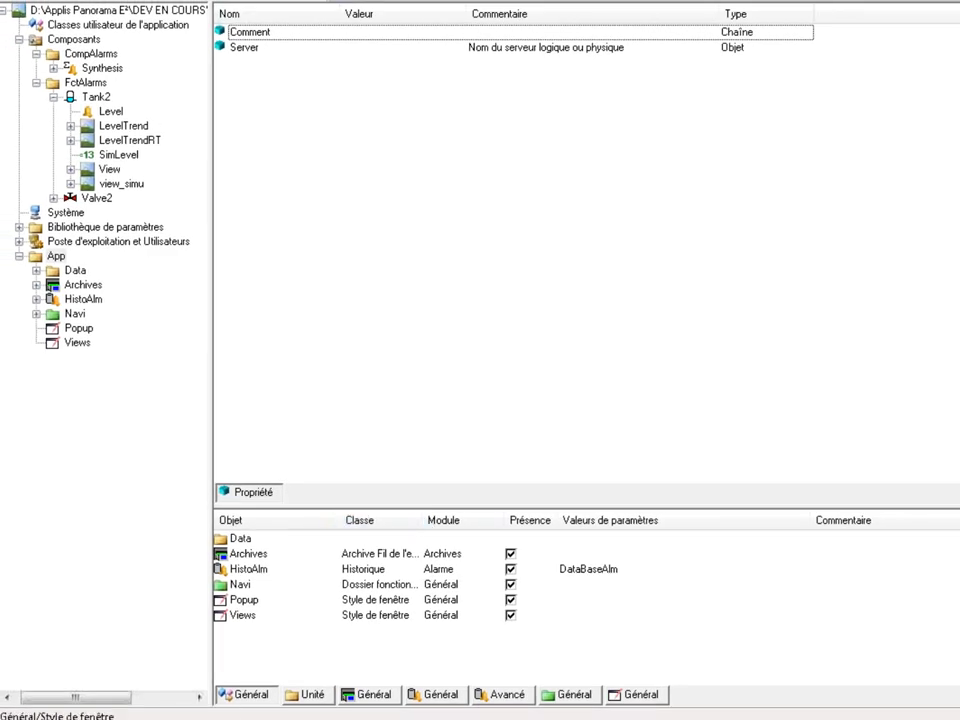
Return to PanoStudio, show Tank2's Level alarm and widen the value column to read its full Categories and Priority expressions.
mouse_move(528, 719)
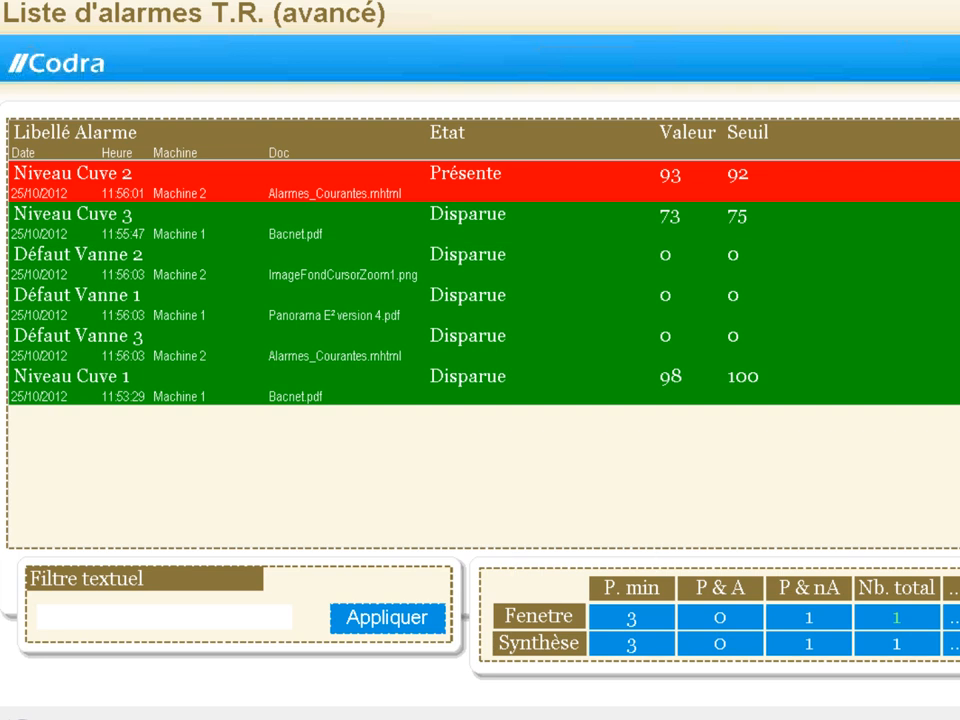
left_click(485, 708)
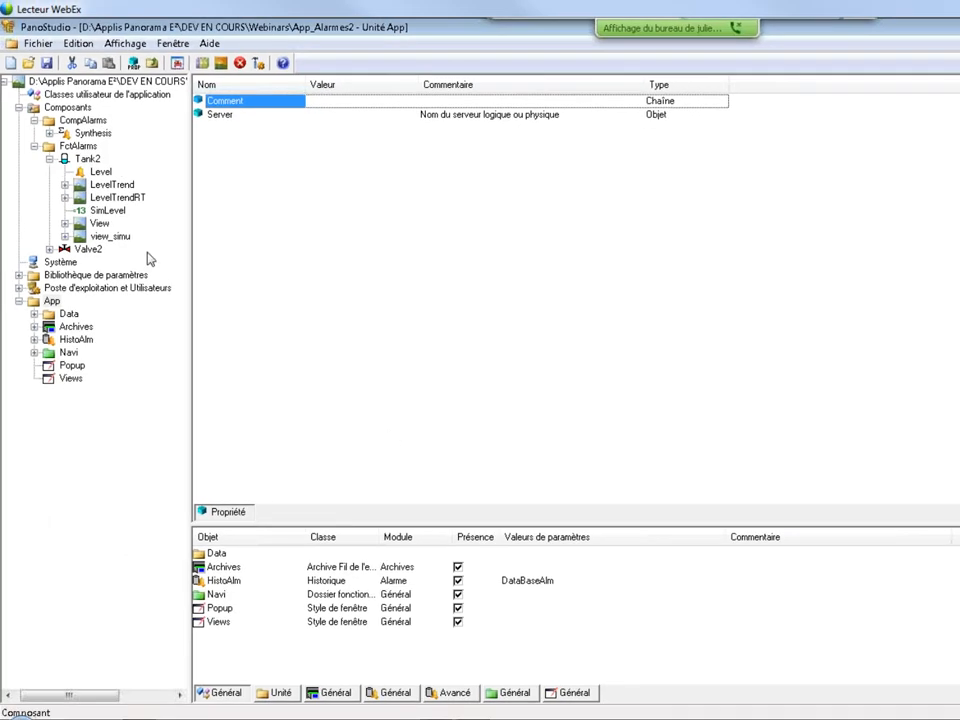
left_click(97, 183)
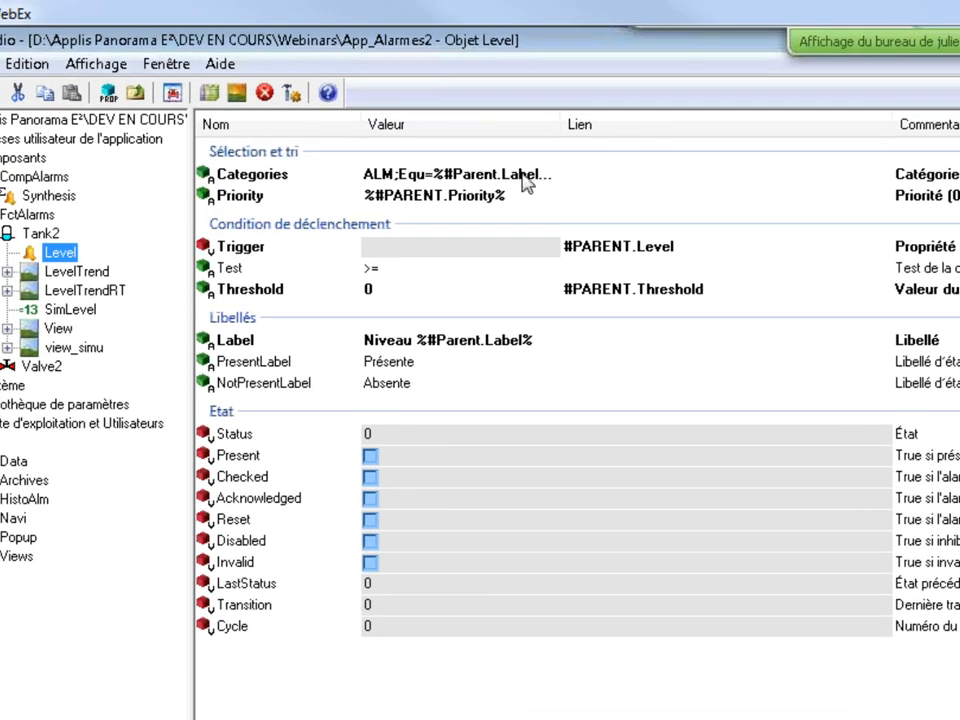
left_click_drag(429, 89, 458, 89)
left_click_drag(557, 128, 957, 128)
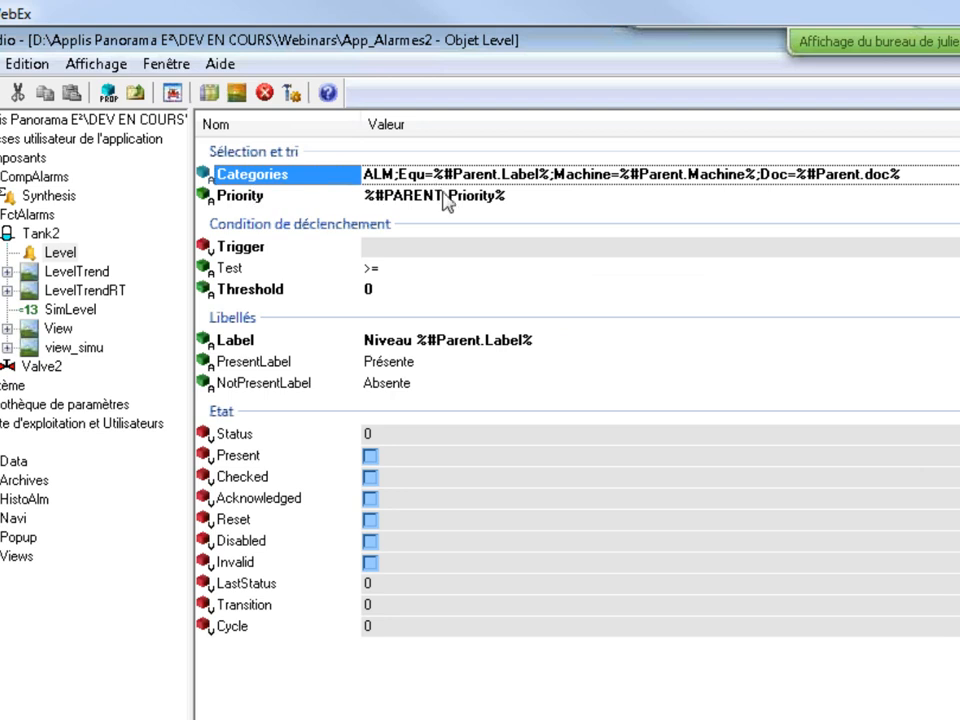
left_click(380, 197)
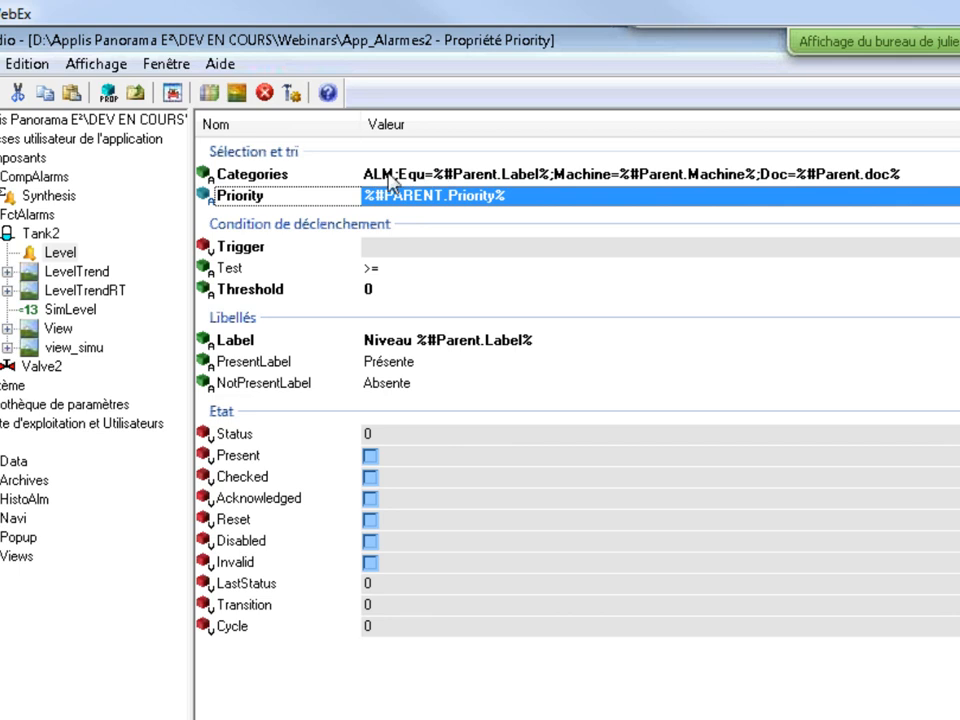
left_click(388, 175)
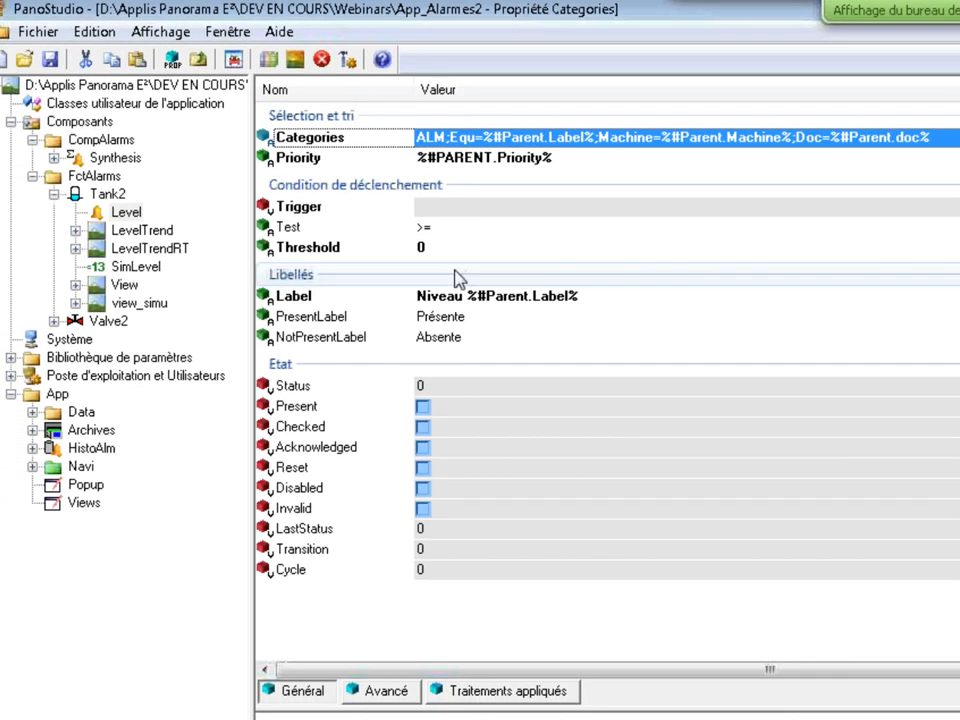
Show the advanced properties of the fenetre alarm window in Vue_Alm_Avancee and select its FilterText property.
left_click(33, 412)
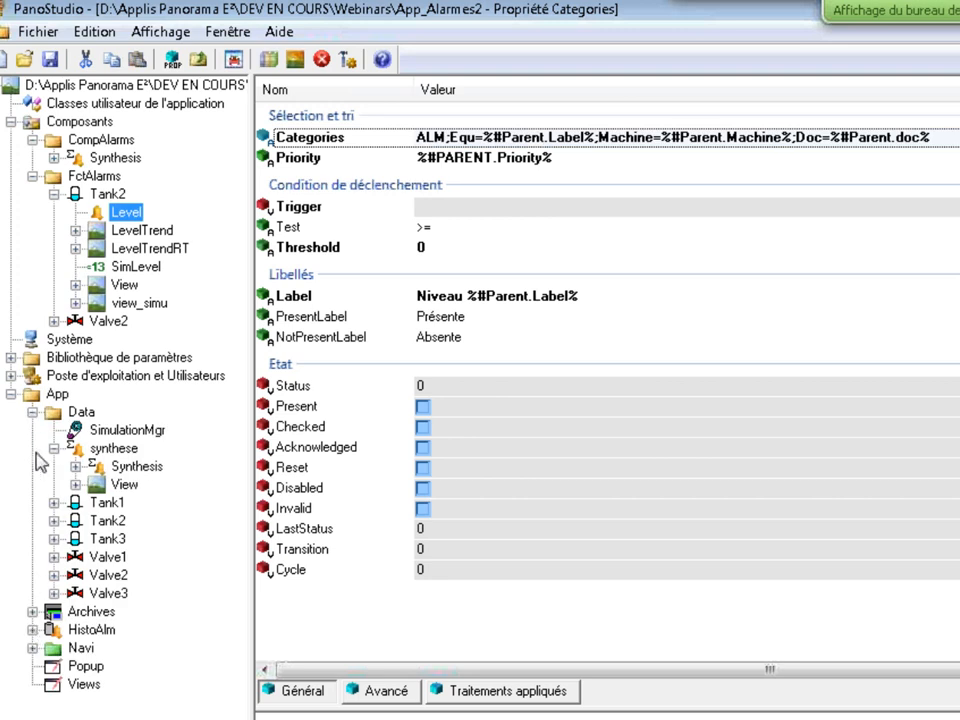
left_click(33, 412)
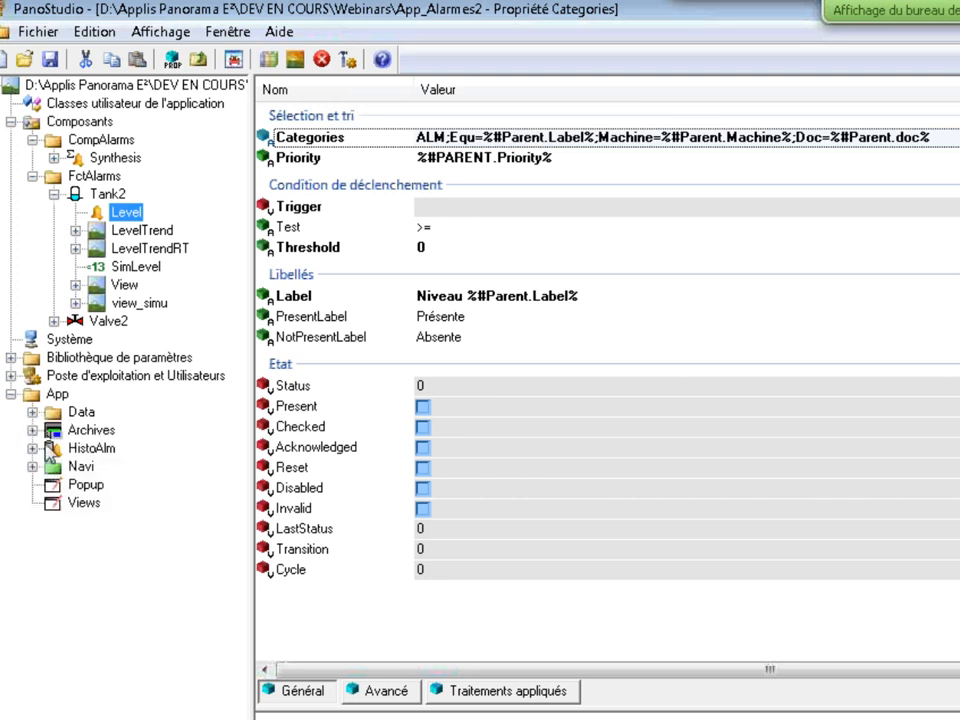
left_click(34, 467)
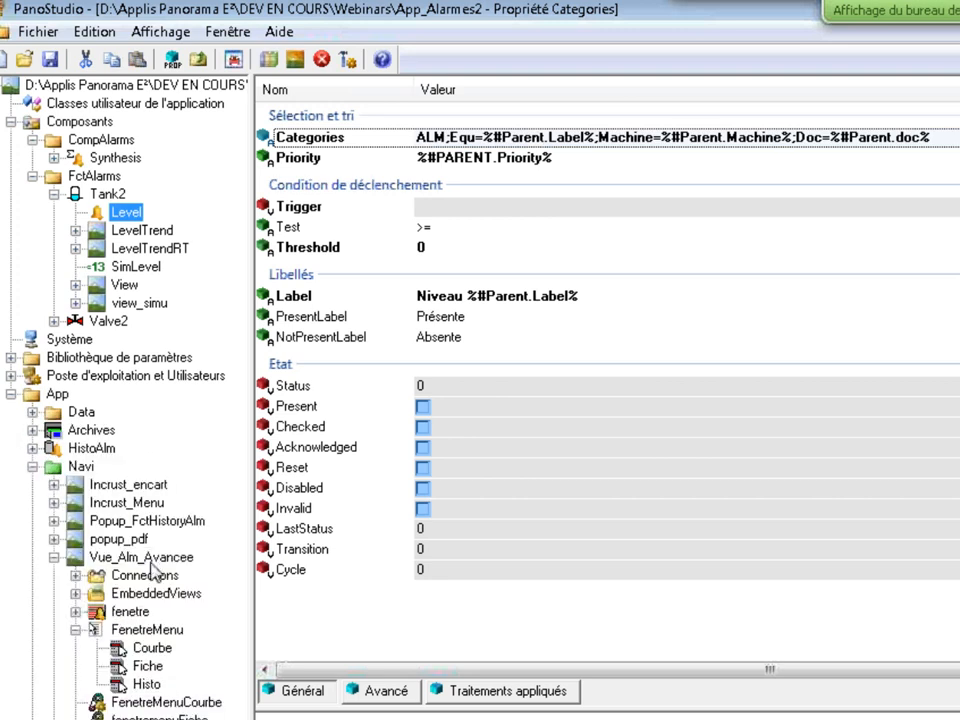
left_click(124, 612)
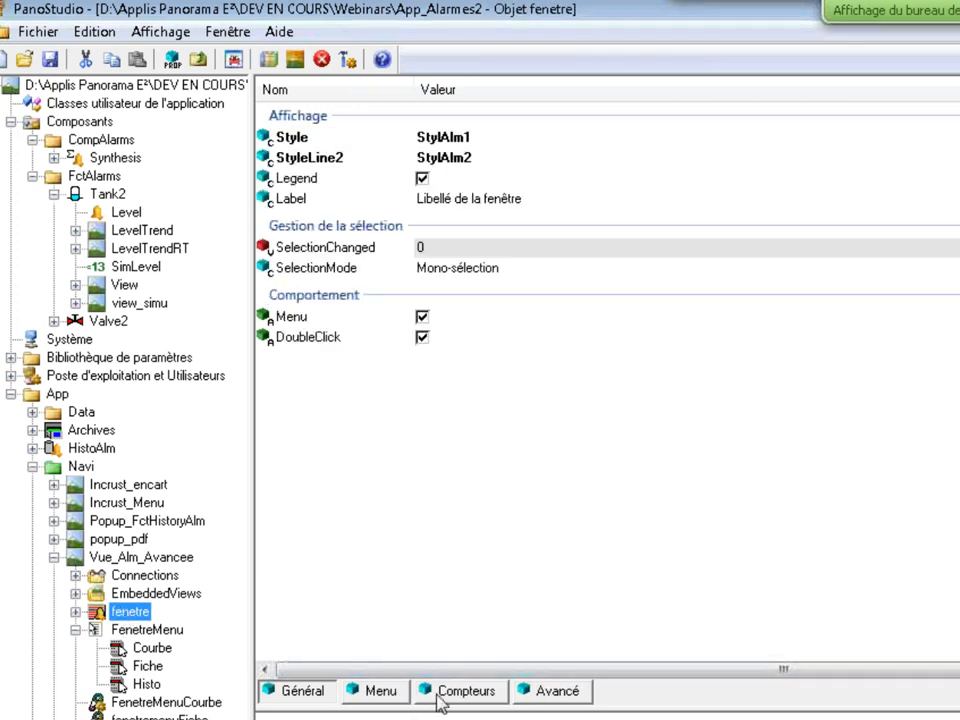
left_click(580, 691)
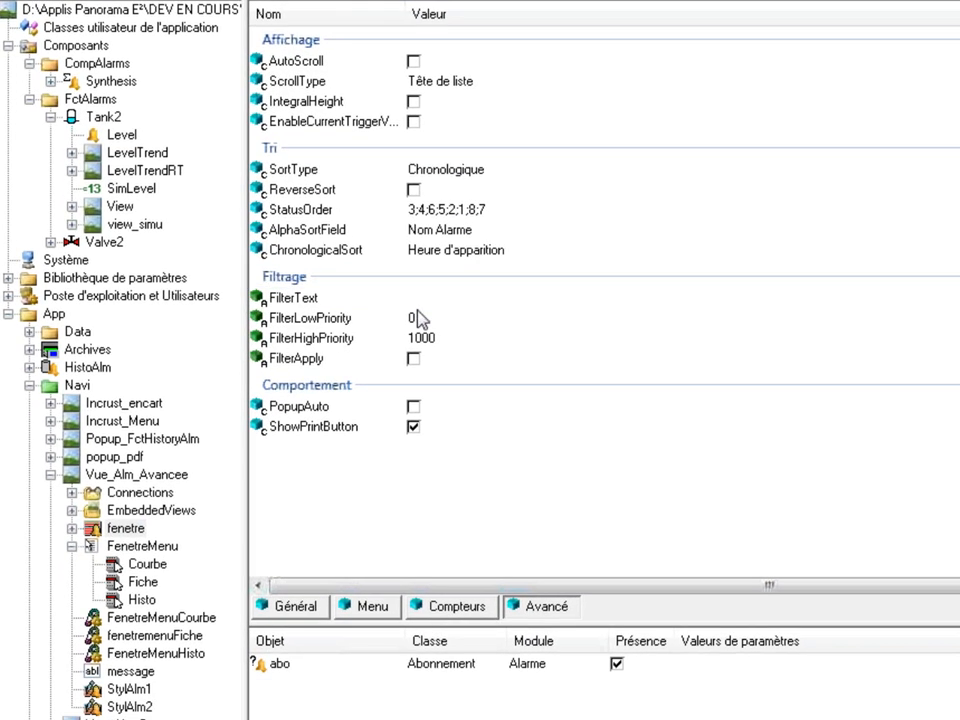
left_click(426, 300)
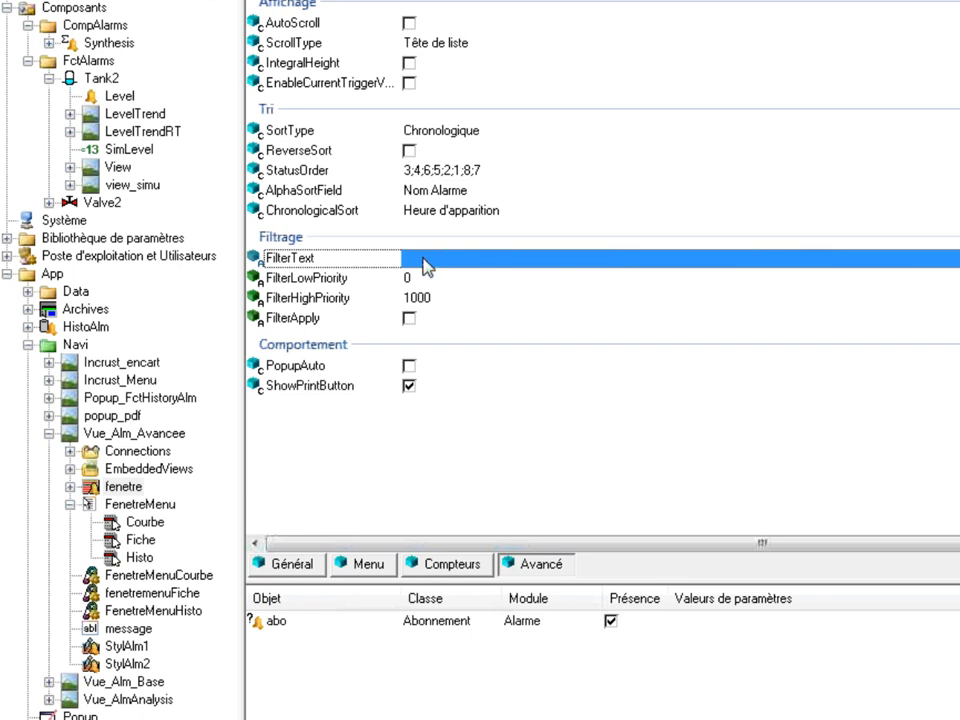
Review the general properties of Tank2's Level alarm, then open the Vue_Alm_Avancee view and collapse its tree branch.
left_click(116, 96)
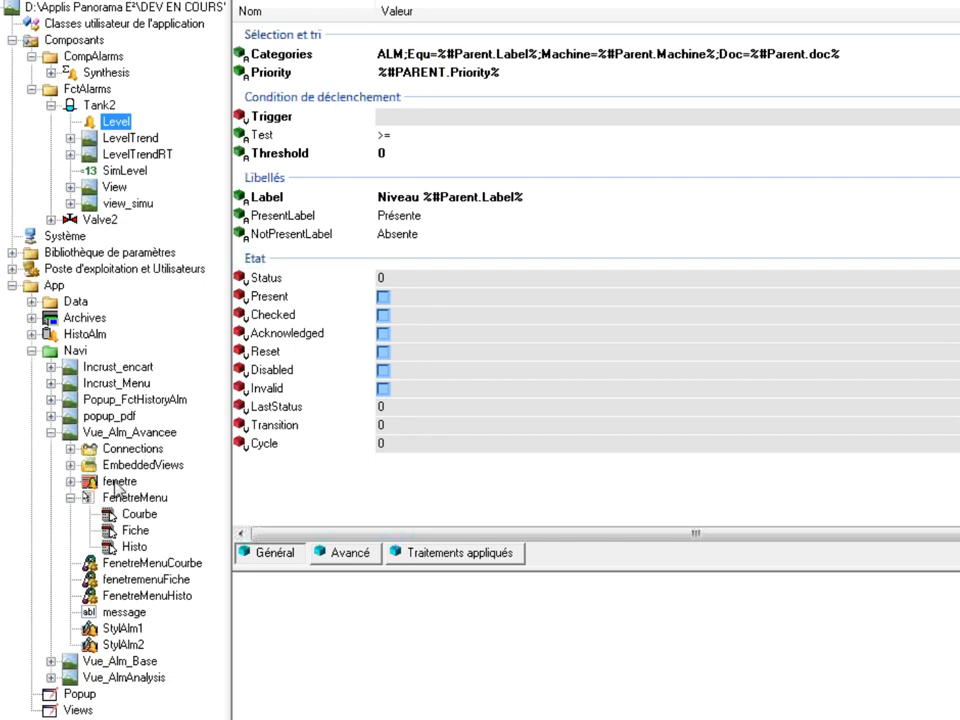
double_click(126, 436)
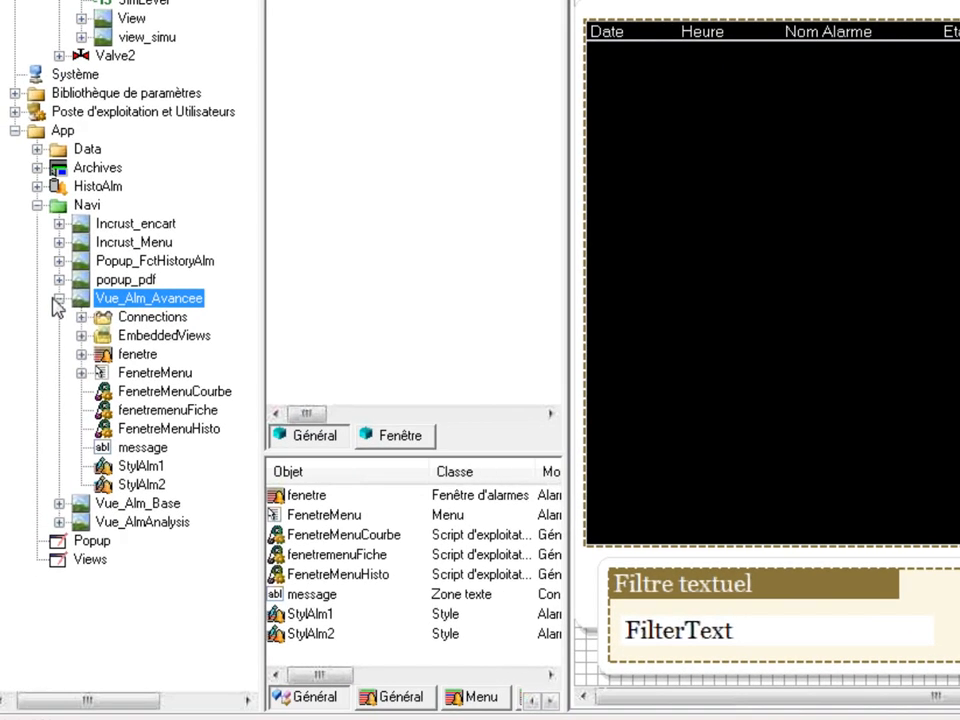
left_click(0, 364)
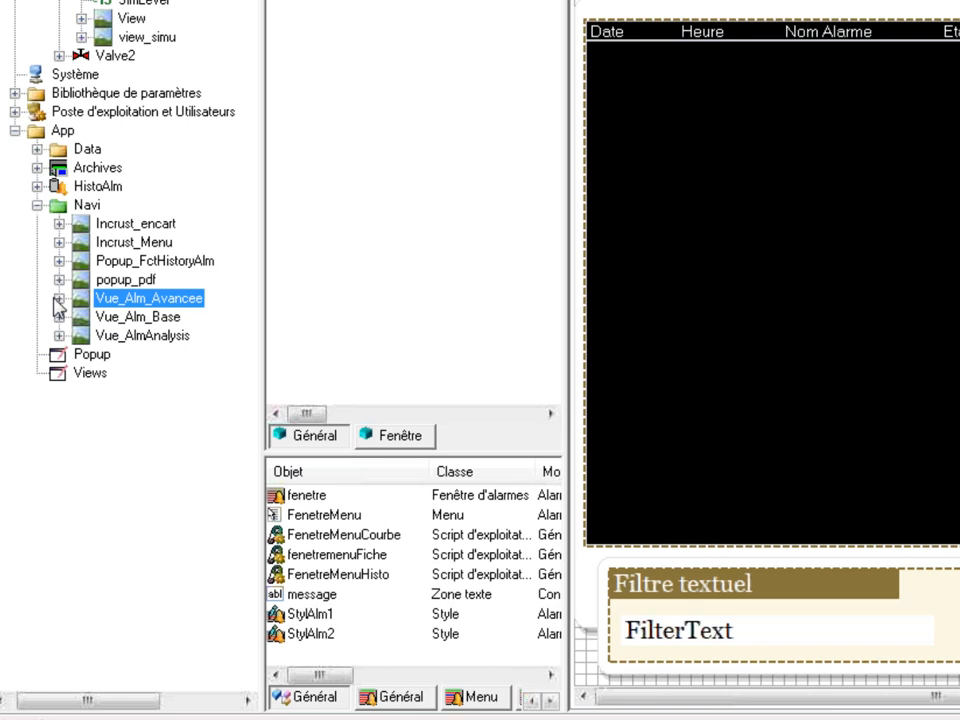
Expand HistoAlm under App and examine the Categories selection of its abo1 subscription.
left_click(78, 189)
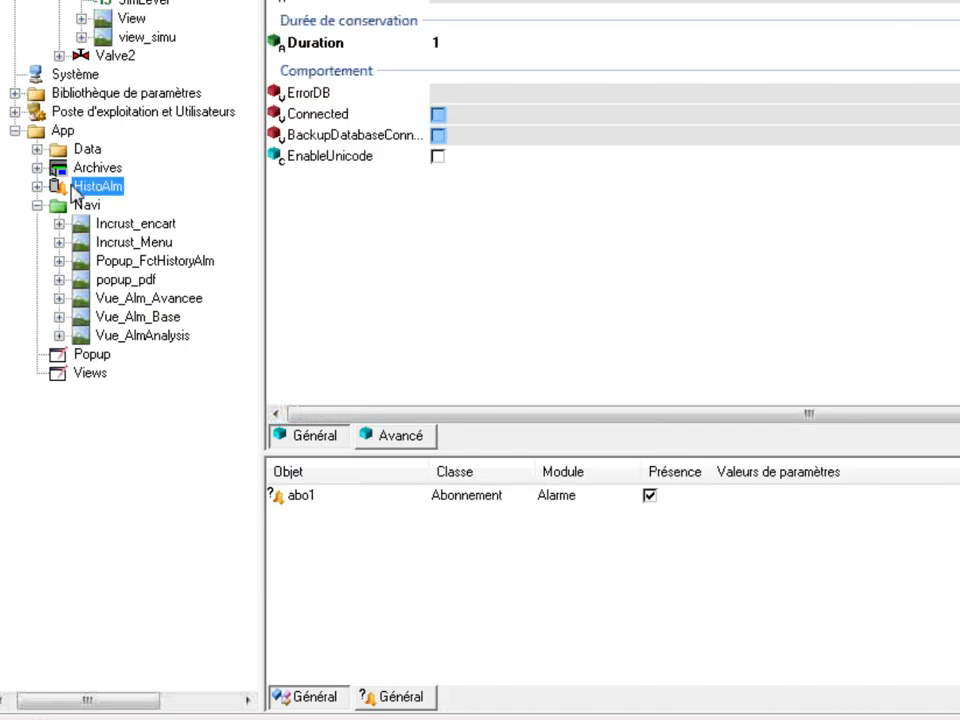
left_click(37, 186)
left_click(120, 440)
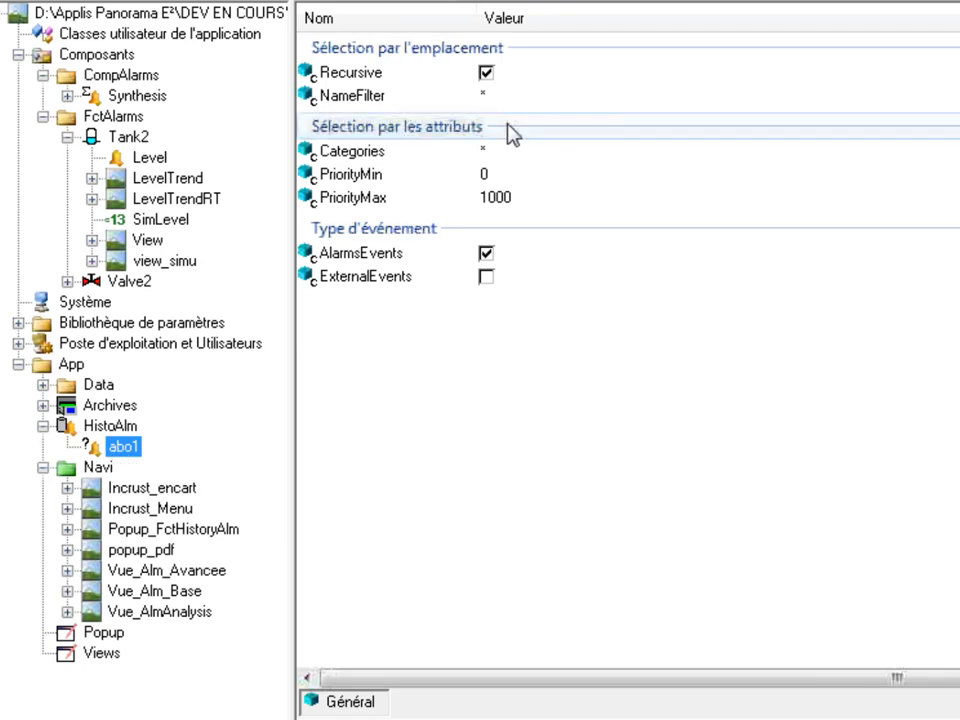
left_click(525, 154)
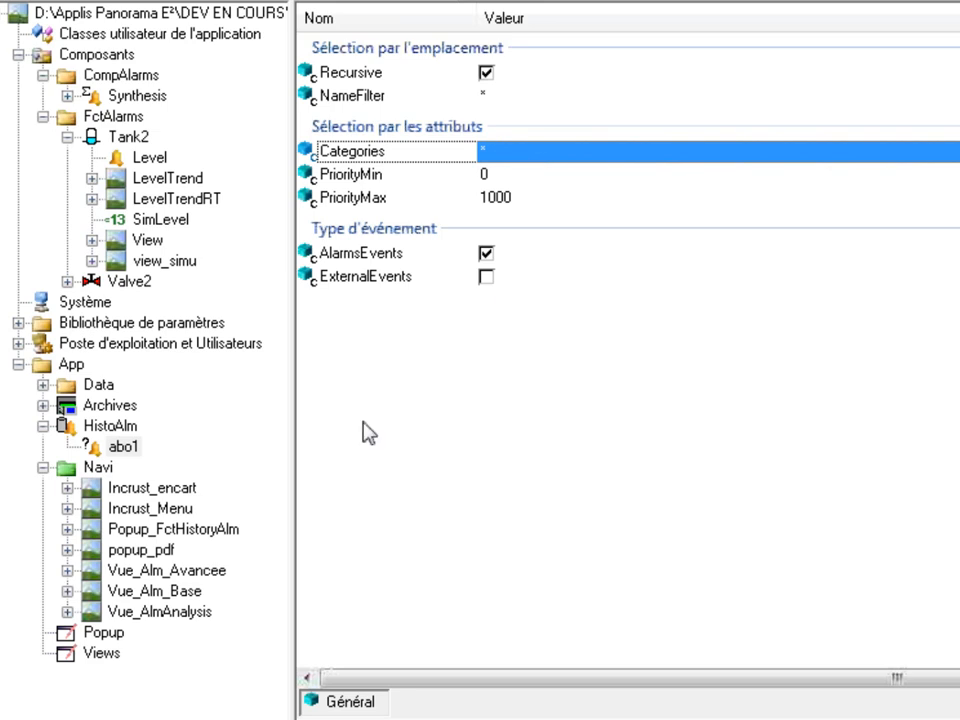
Examine HistoAlm's database connection and retention properties, narrowing the value column to reveal the link column.
left_click(100, 426)
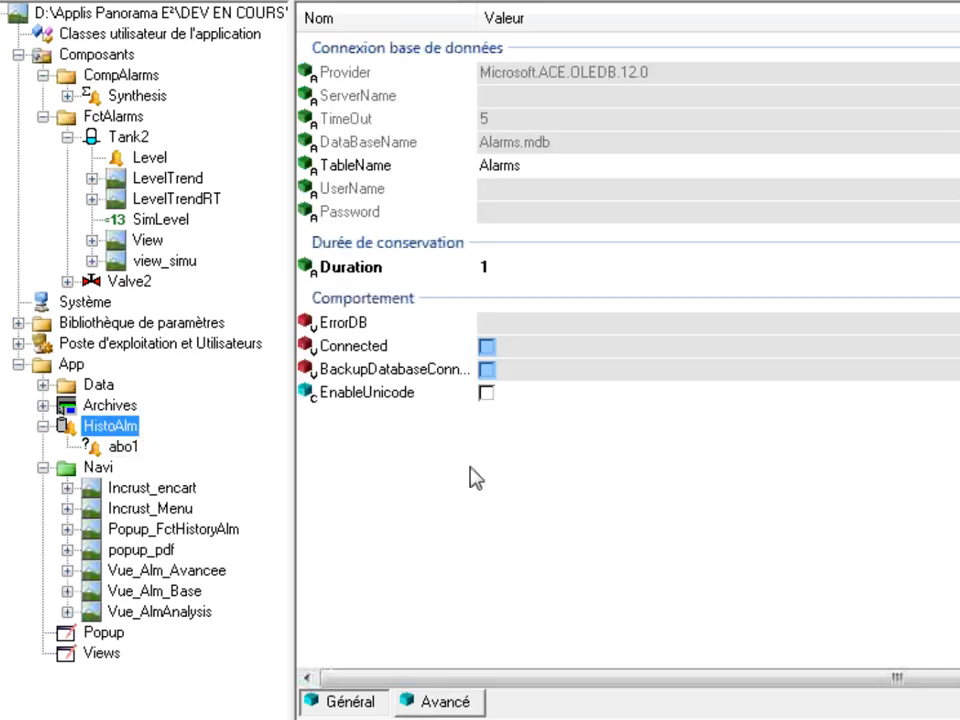
left_click(477, 561)
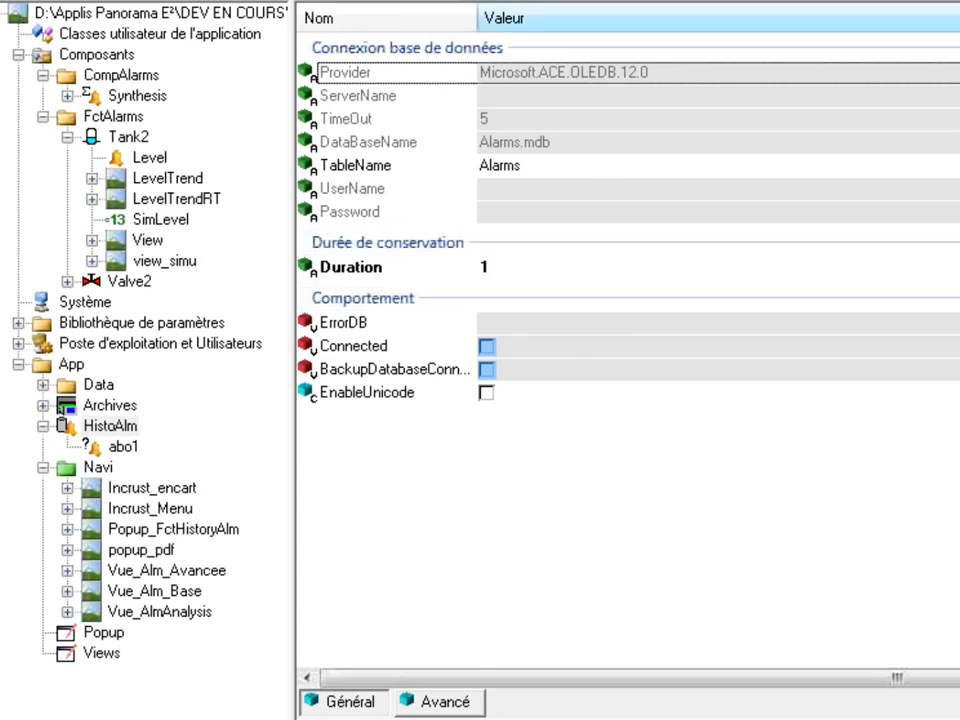
left_click_drag(959, 18, 758, 49)
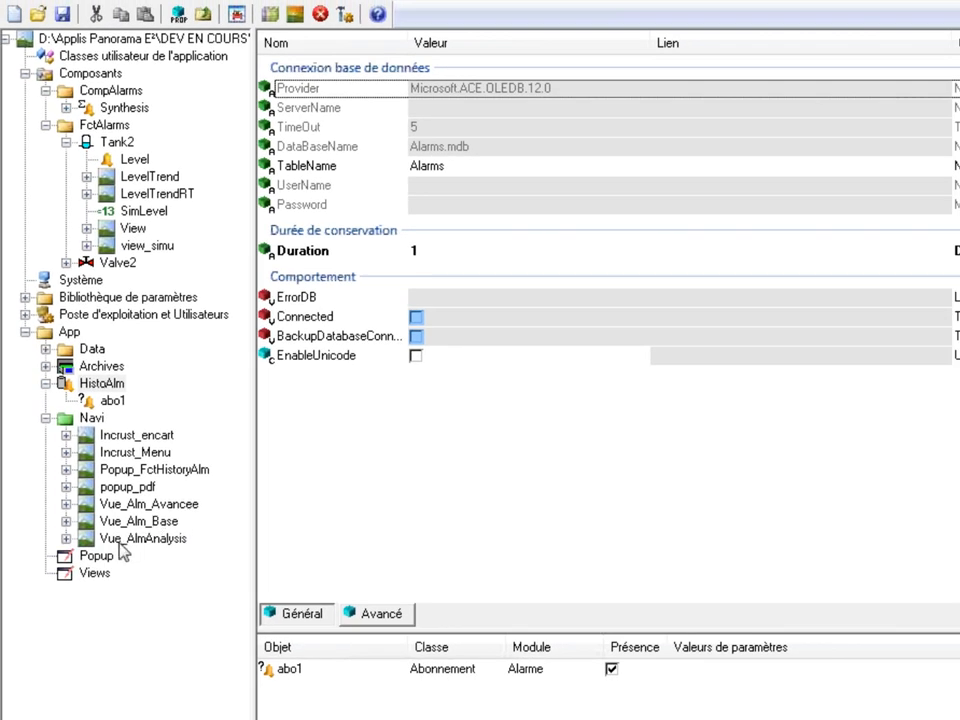
Open the Vue_AlmAnalysis view, examine the general properties of its HistoAlm history window and return to the view.
double_click(140, 538)
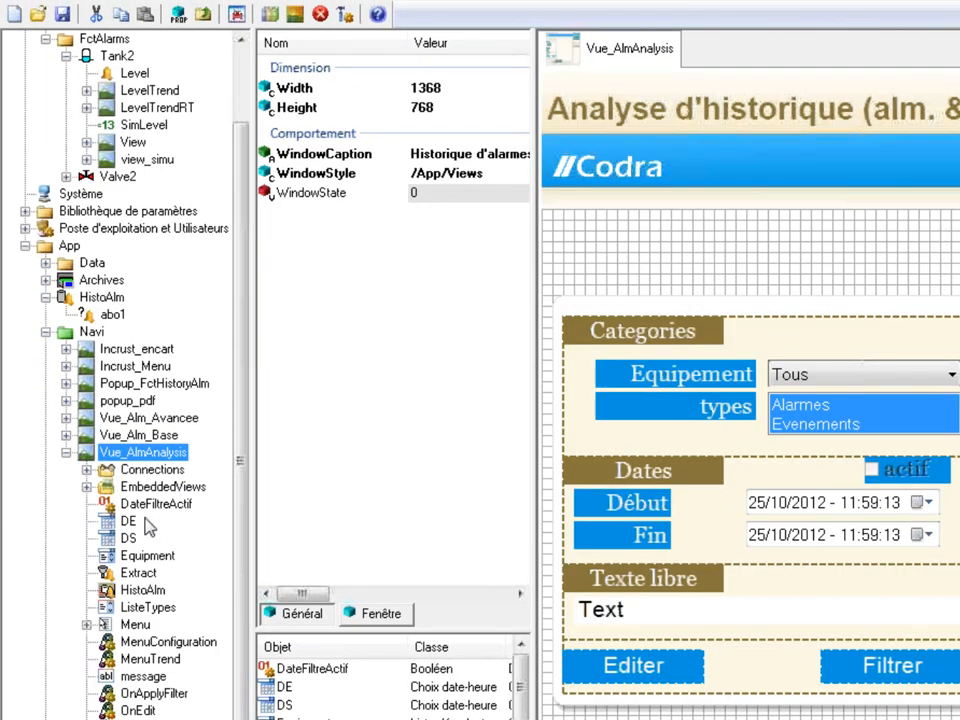
left_click(140, 592)
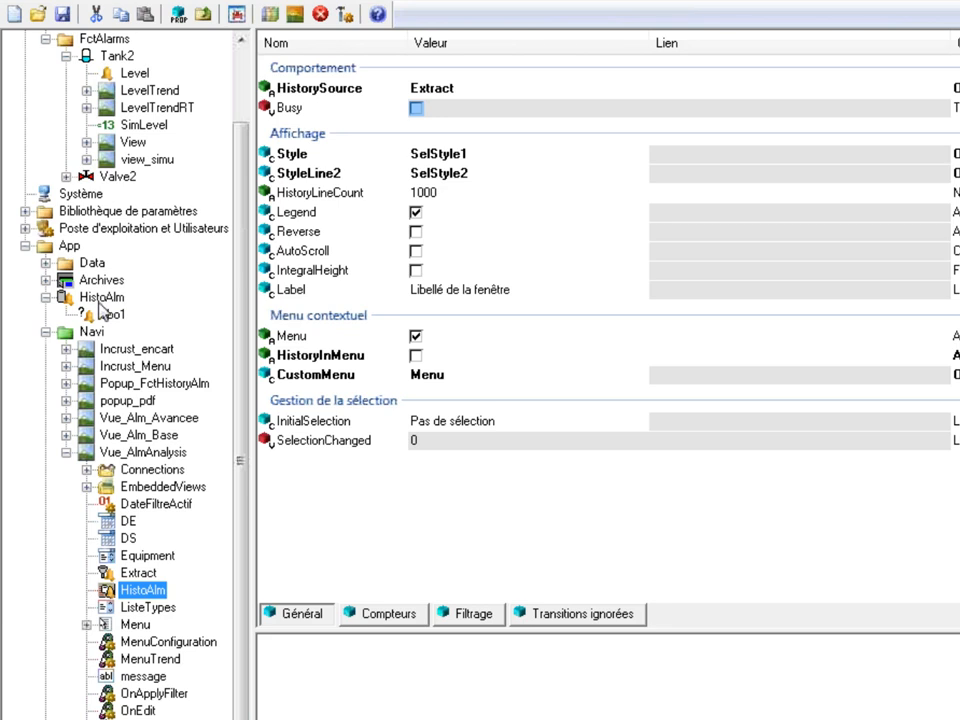
double_click(130, 455)
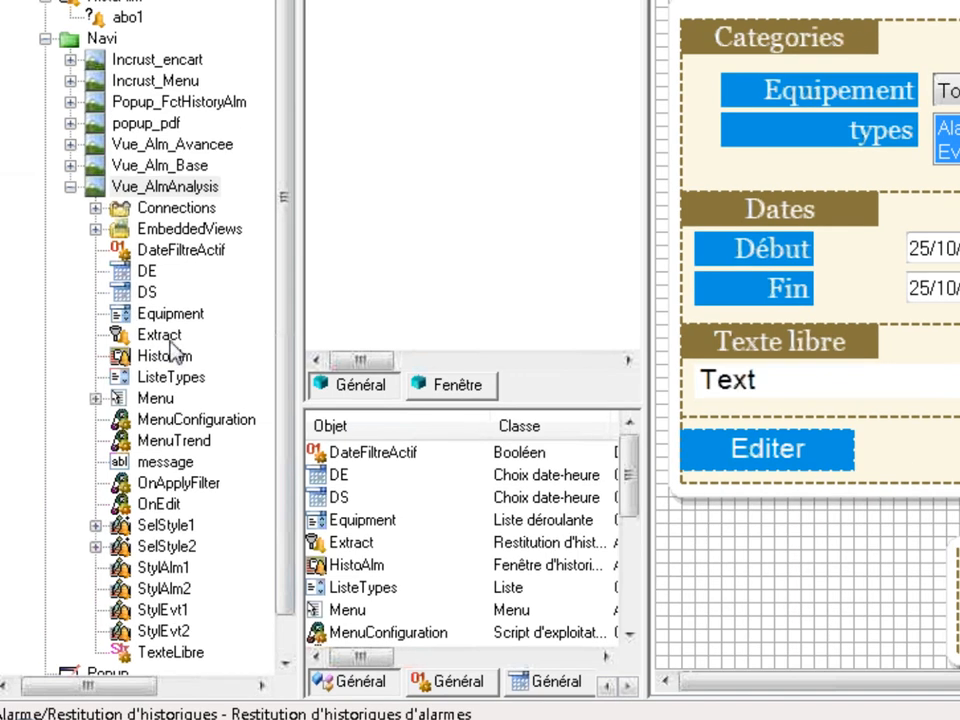
Examine the Extract object's database connection and selection criteria, also in its properties dialog, and cancel the dialog.
left_click(60, 377)
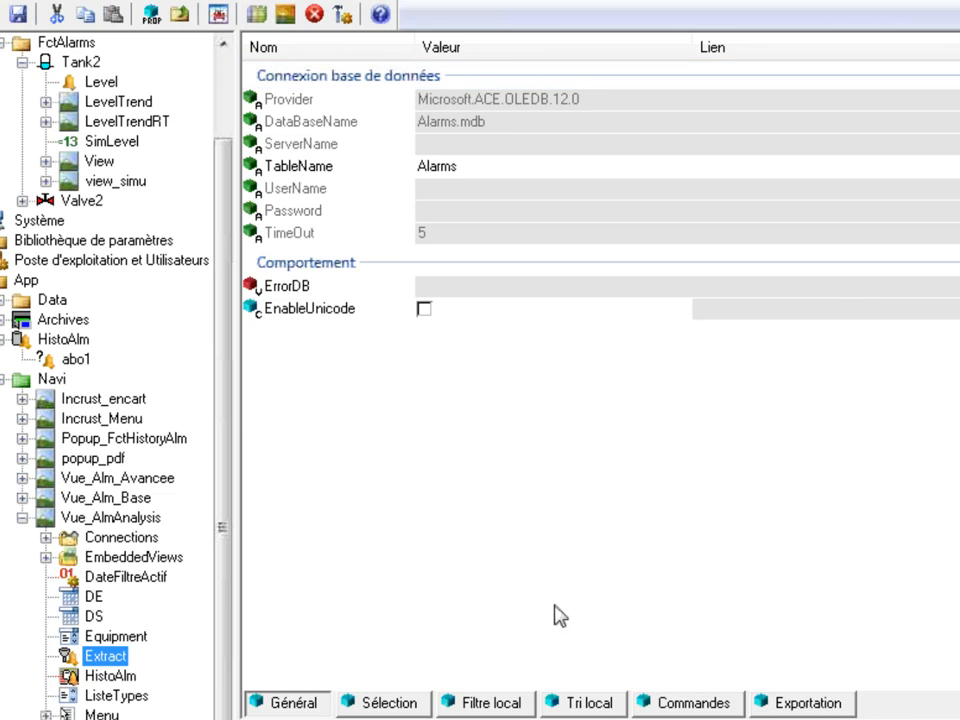
left_click(390, 703)
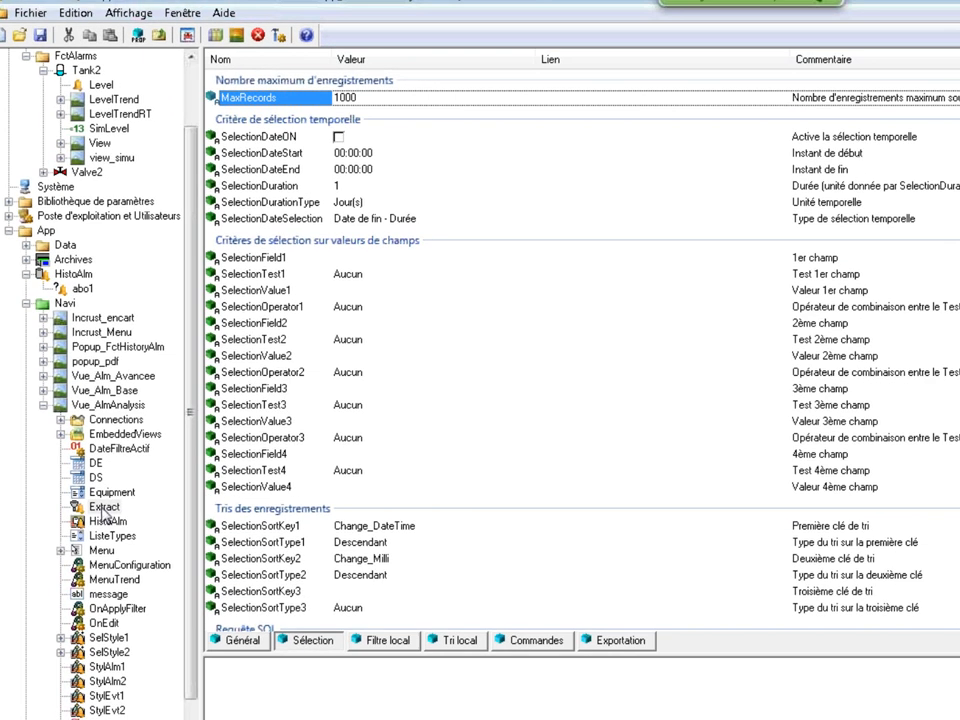
right_click(100, 656)
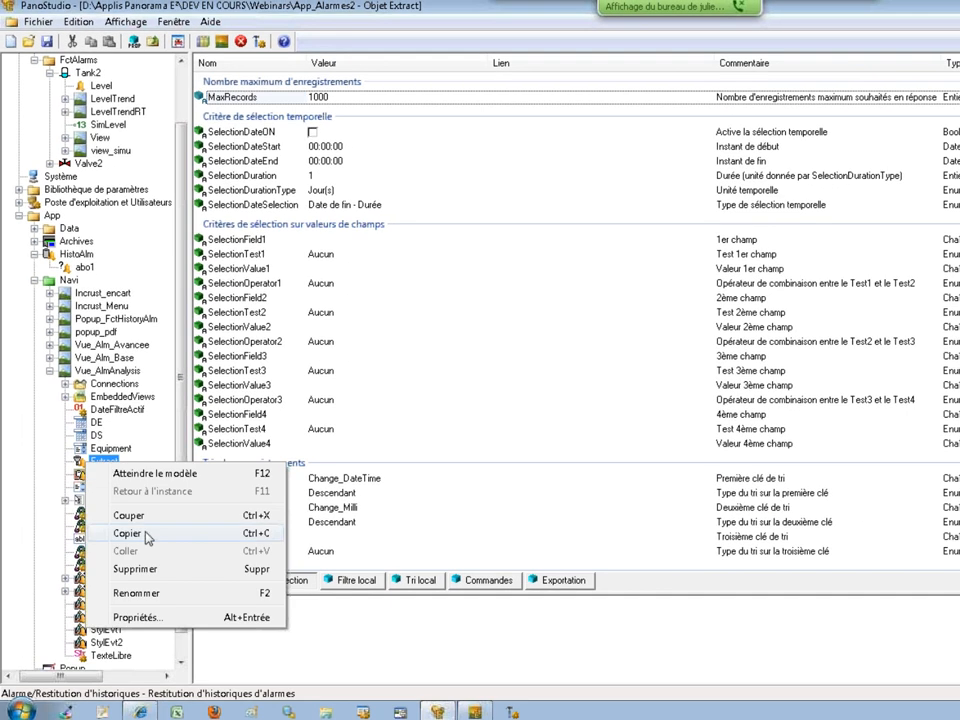
left_click(140, 617)
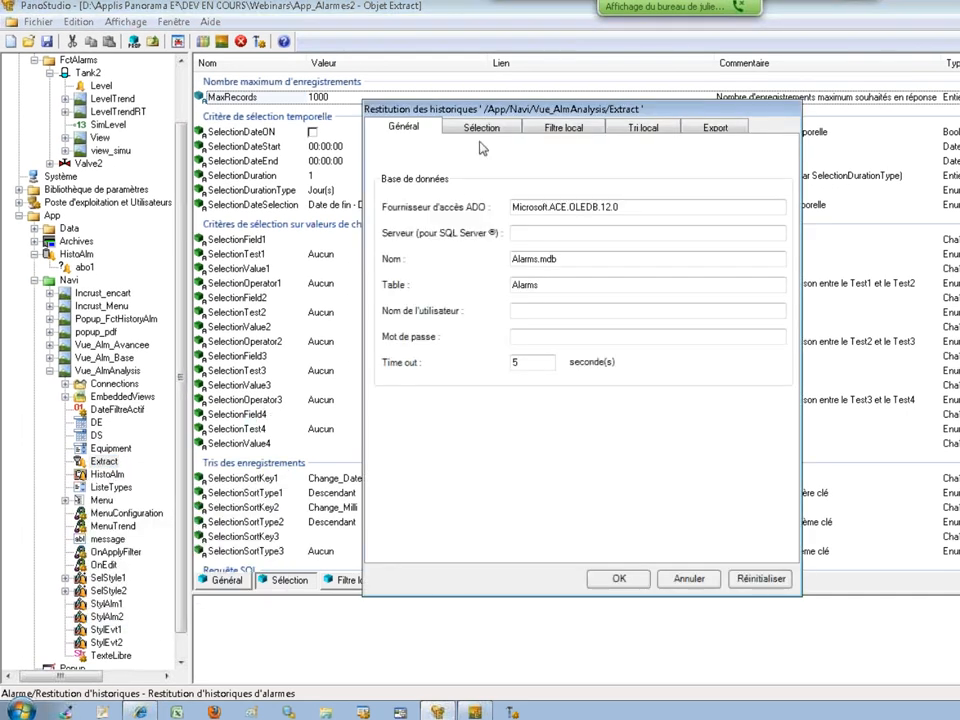
left_click(482, 127)
left_click_drag(476, 108, 312, 40)
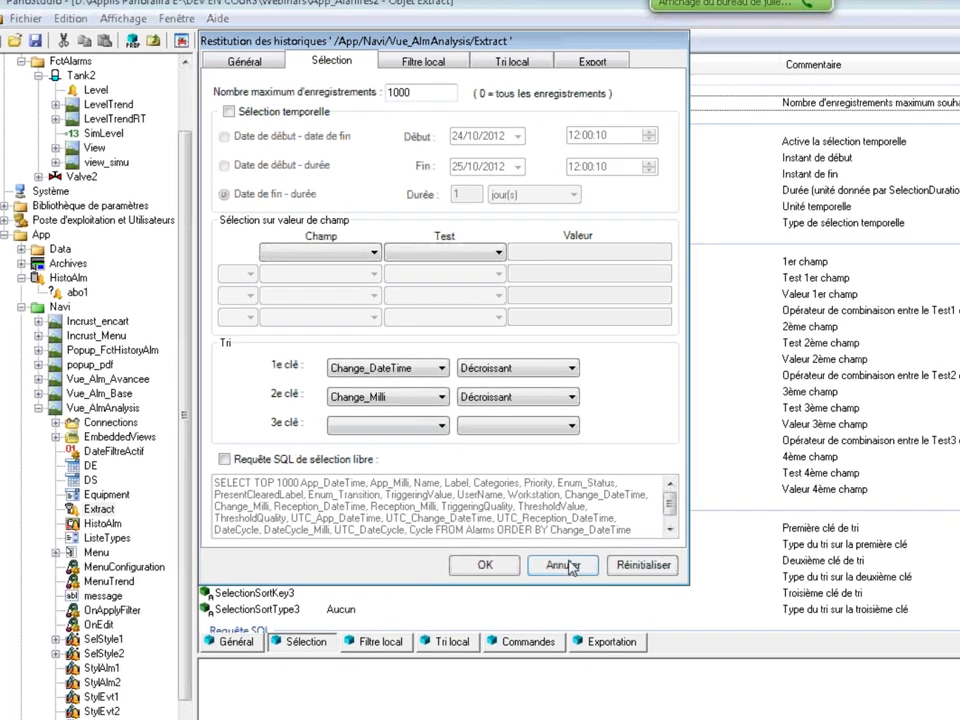
left_click(565, 571)
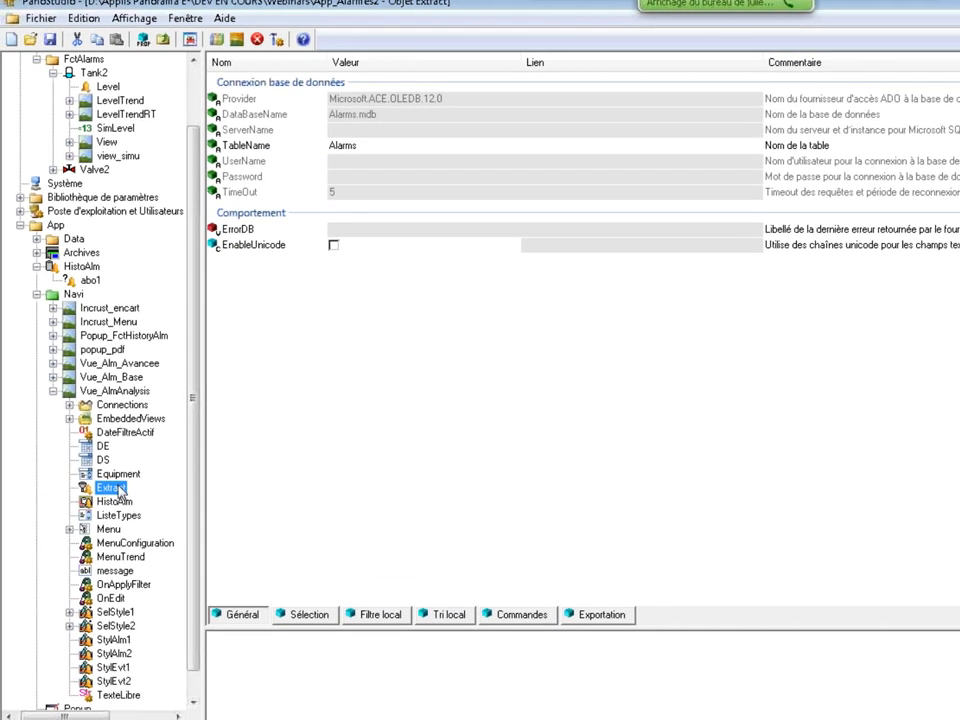
Recheck the selection criteria in Extract's properties dialog, close it and display the Vue_AlmAnalysis view again.
right_click(112, 488)
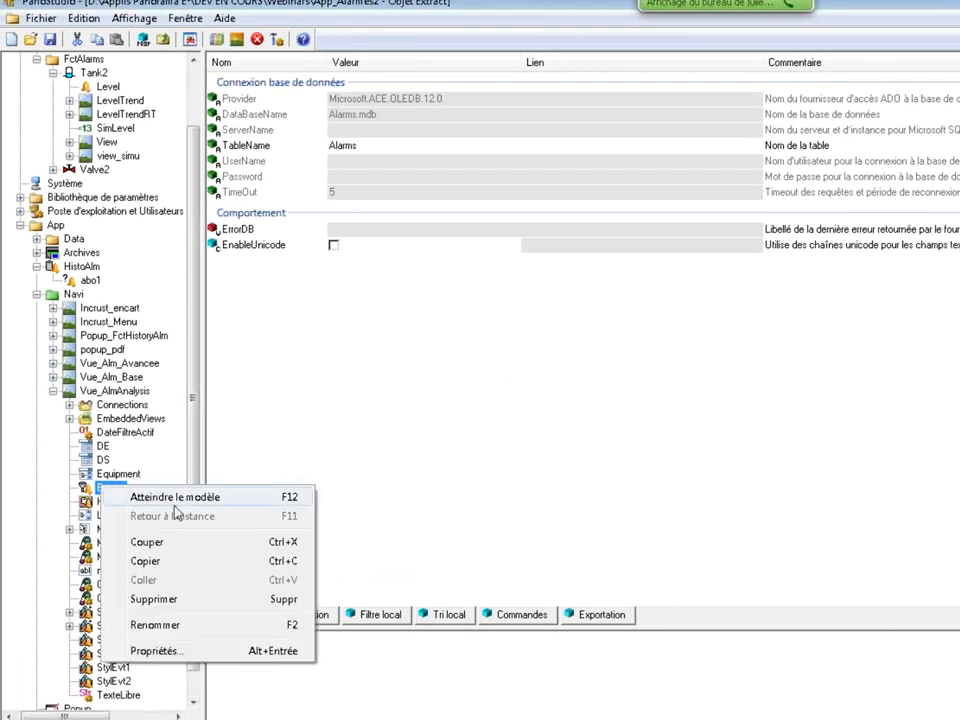
left_click(208, 647)
left_click(514, 131)
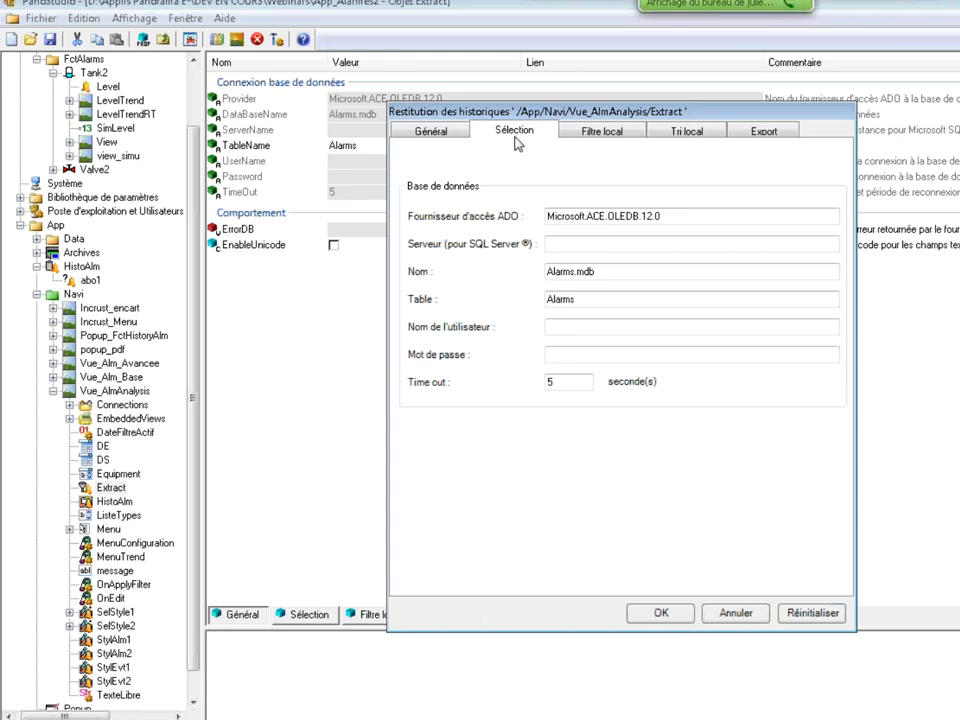
left_click(660, 612)
double_click(112, 391)
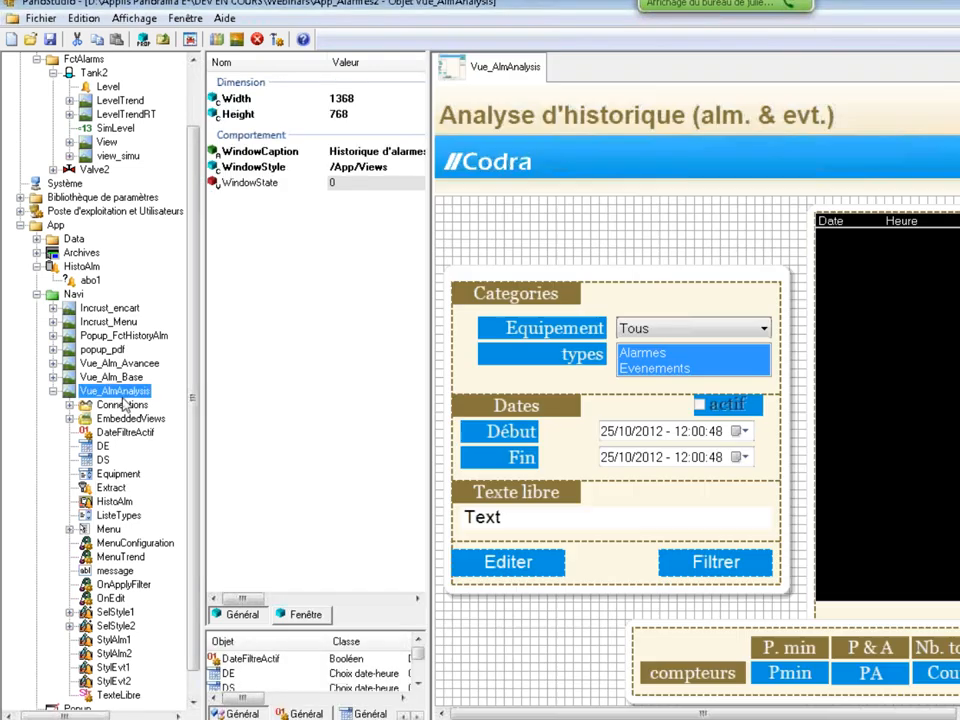